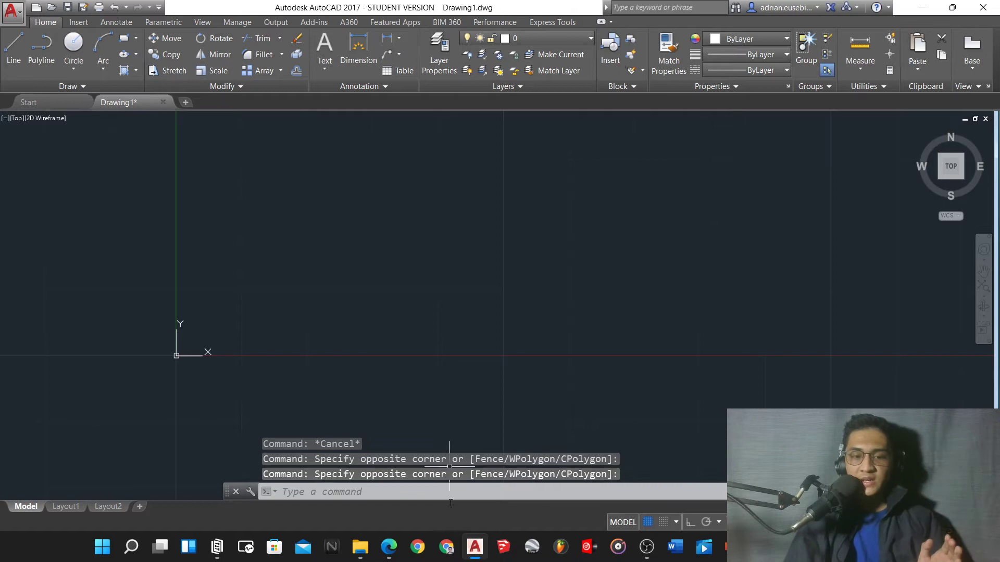
Show the title block dimensions PDF in Edge and zoom out to see the whole sheet.
left_click(388, 474)
scroll(393, 336, "down", 2, "ctrl")
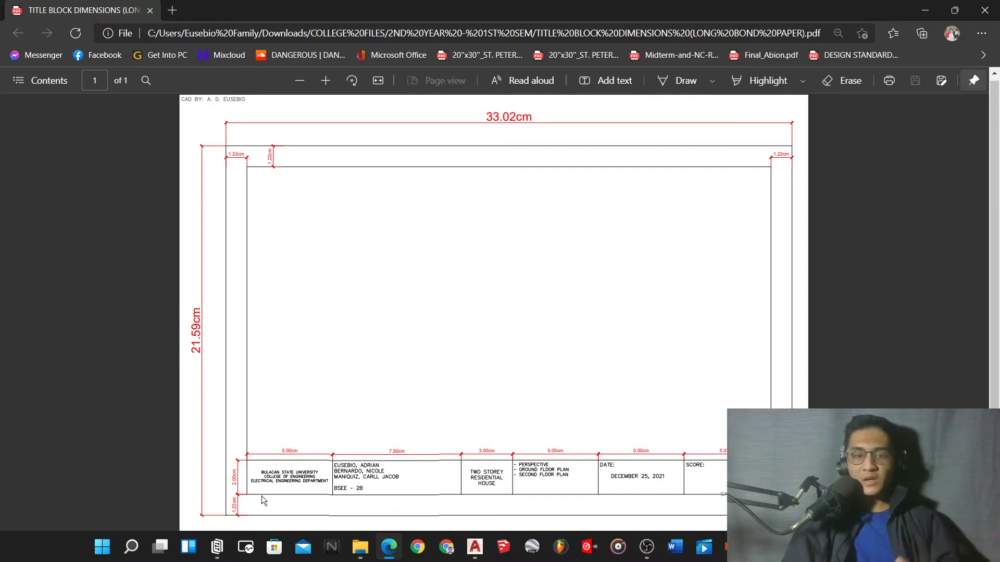
scroll(255, 499, "up", 3, "ctrl")
scroll(191, 480, "left", 2)
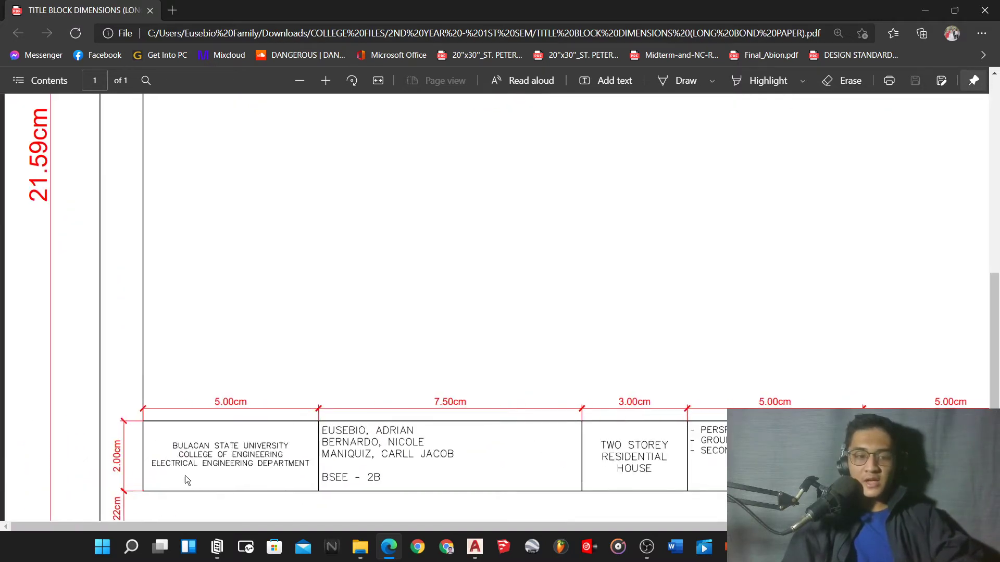
scroll(185, 476, "up", 15)
scroll(350, 232, "down", 3, "ctrl")
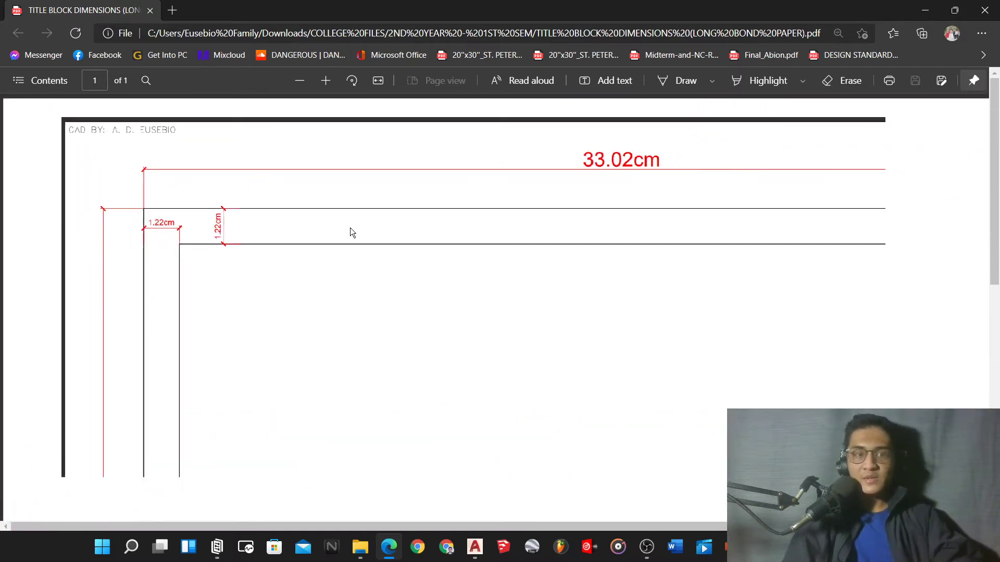
scroll(350, 232, "down", 1)
scroll(352, 232, "down", 3)
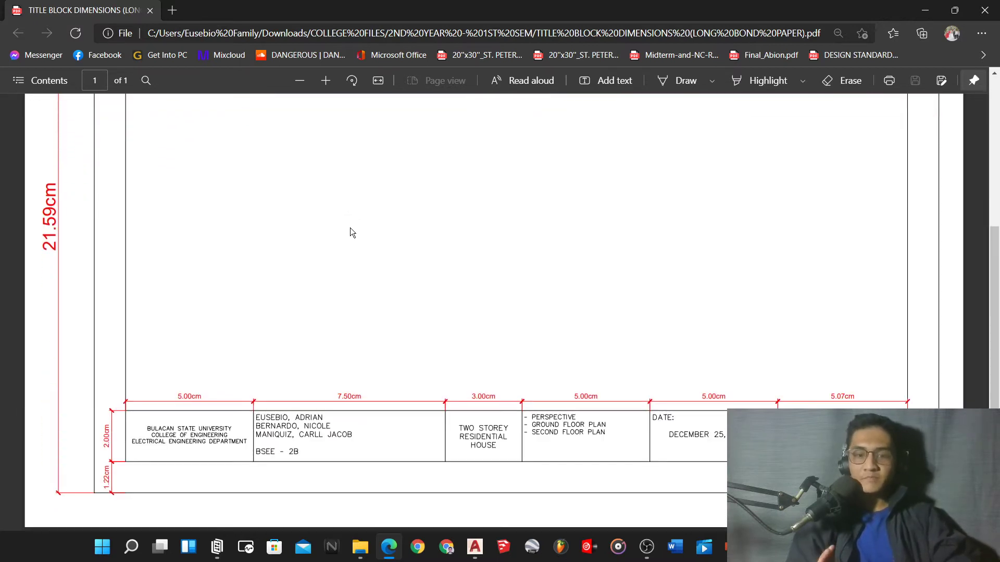
scroll(74, 486, "up", 5, "ctrl")
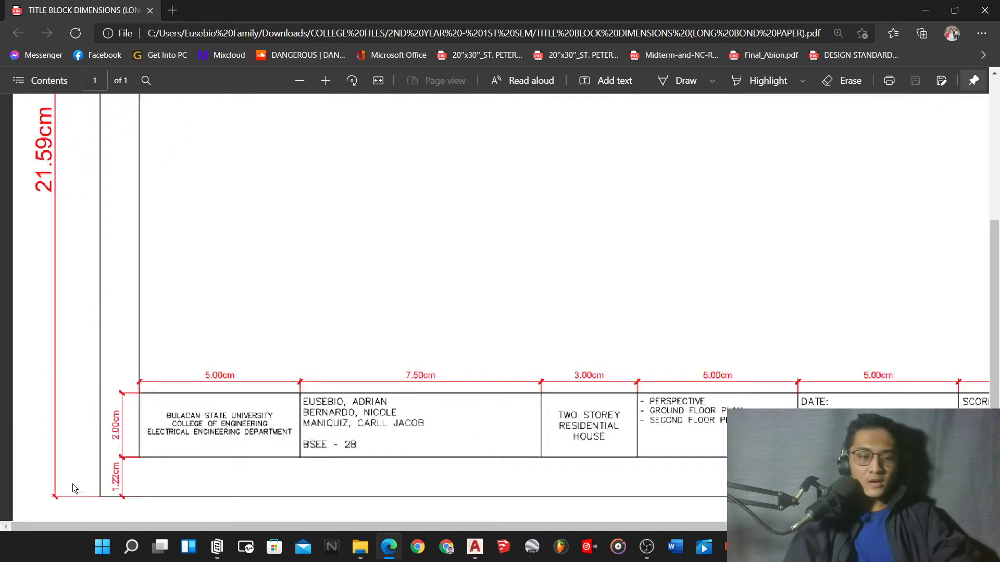
scroll(73, 483, "down", 3, "ctrl")
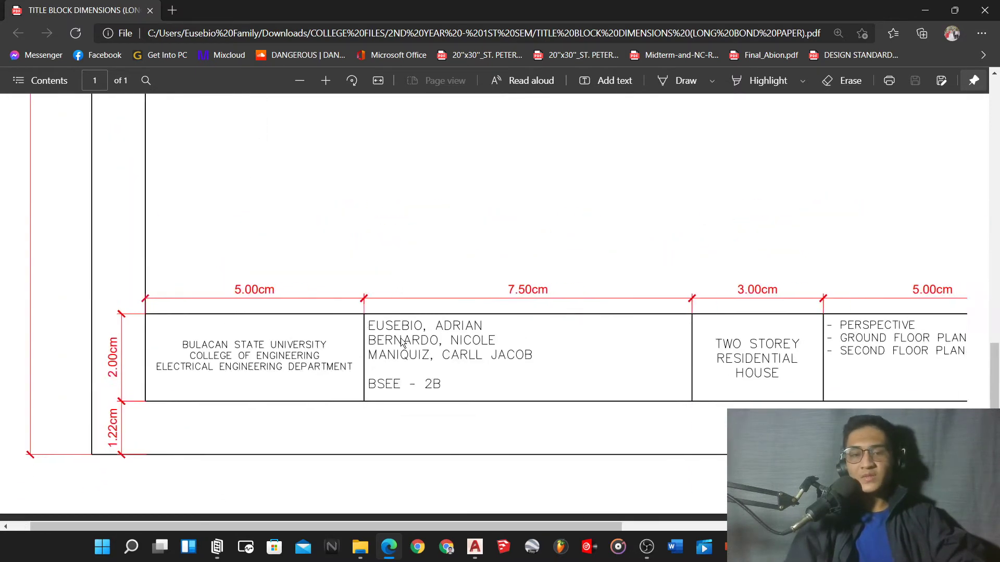
scroll(401, 338, "right", 10)
scroll(594, 409, "left", 8)
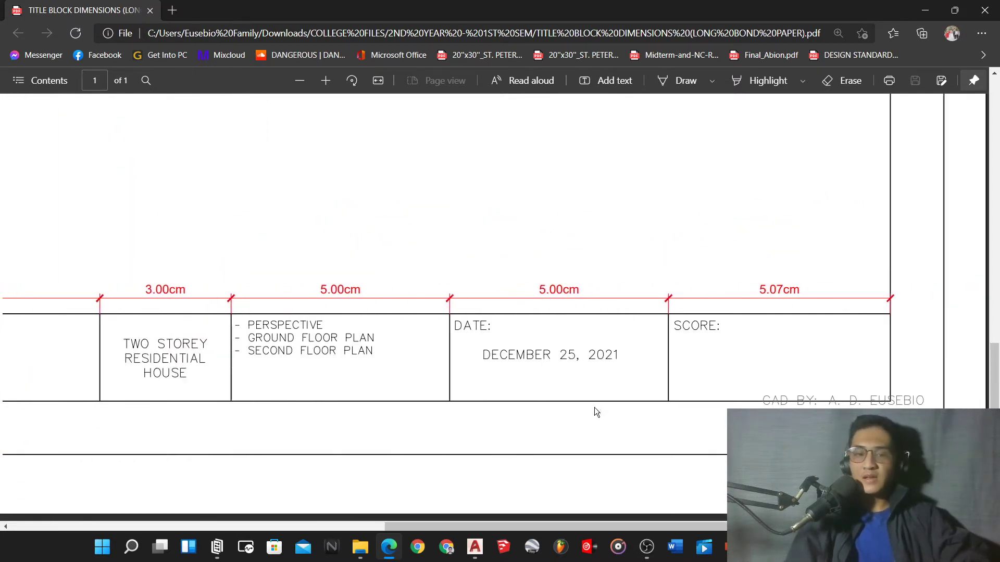
scroll(505, 389, "down", 3, "ctrl")
scroll(256, 469, "up", 2)
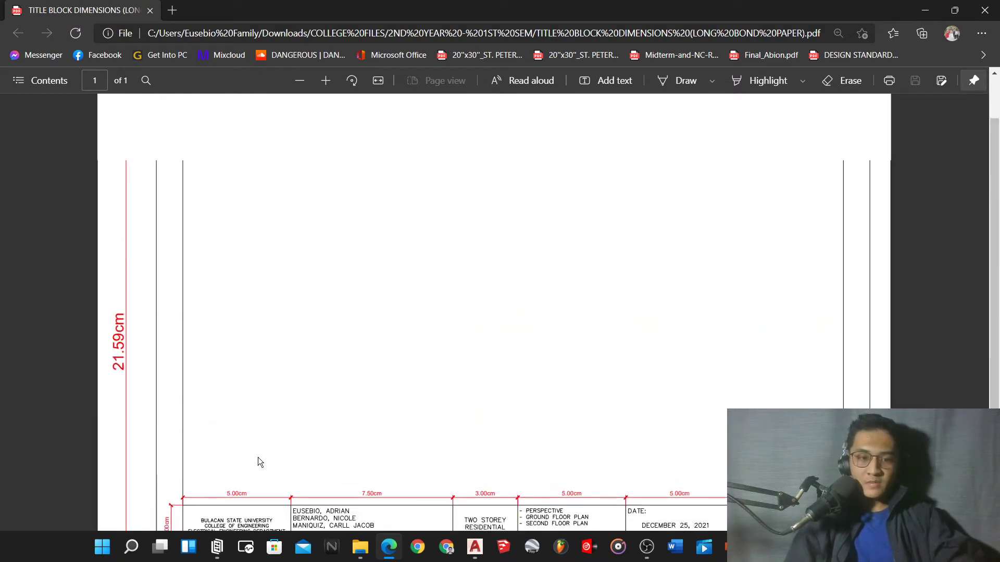
scroll(203, 166, "up", 1)
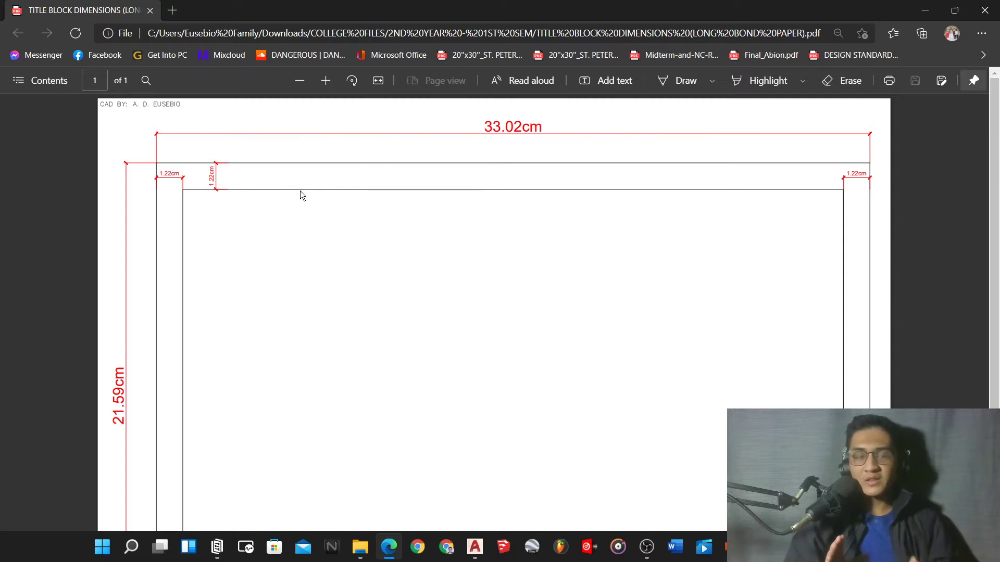
scroll(300, 190, "down", 1)
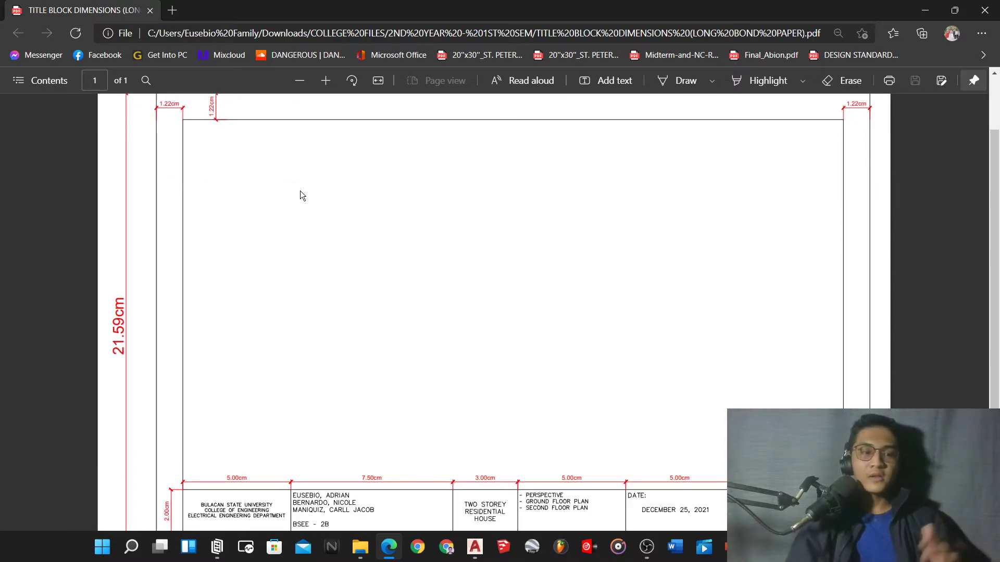
scroll(300, 191, "down", 2, "ctrl")
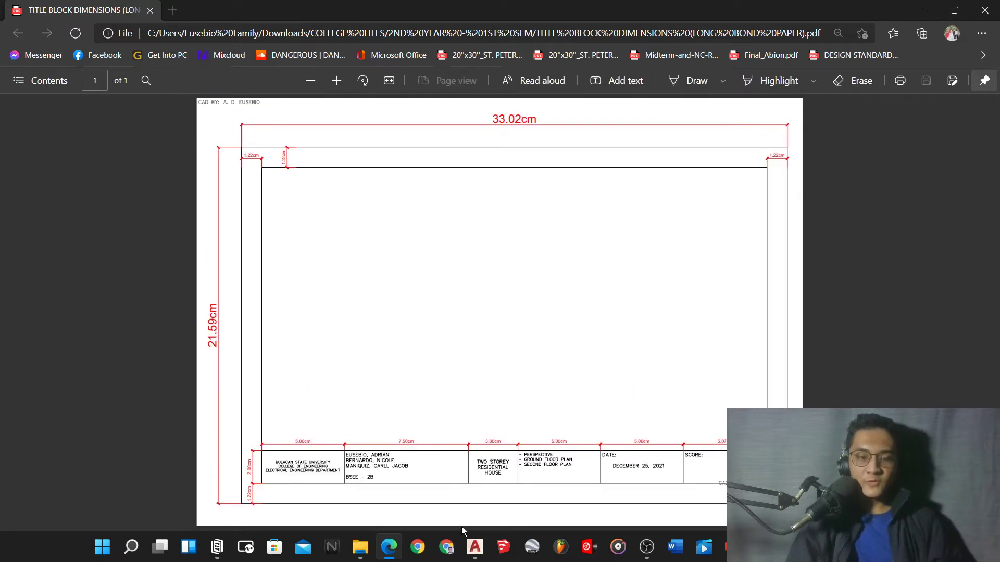
Confirm the 33.02cm sheet width label in the PDF, then go back to the empty Drawing1.
left_click(474, 546)
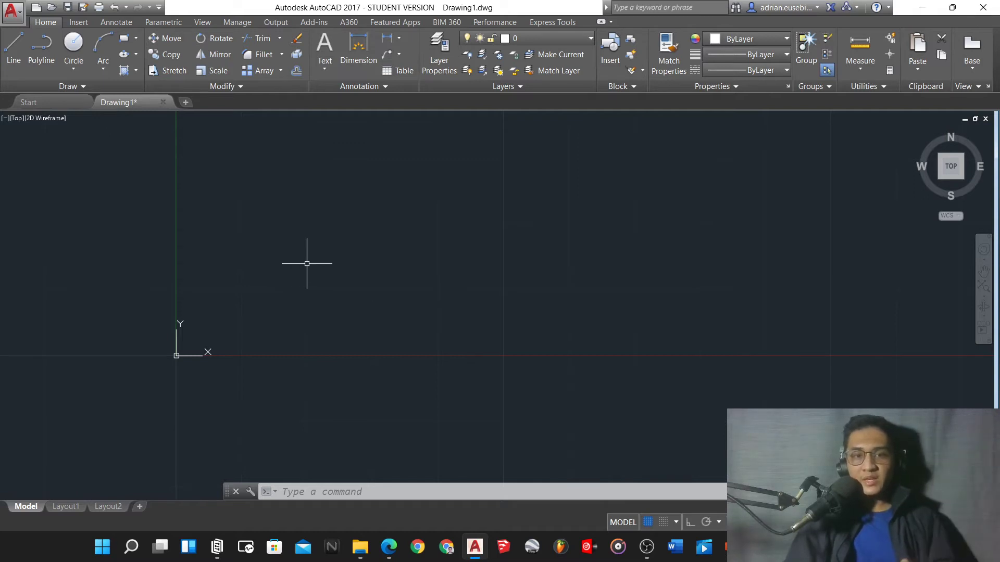
left_click(389, 547)
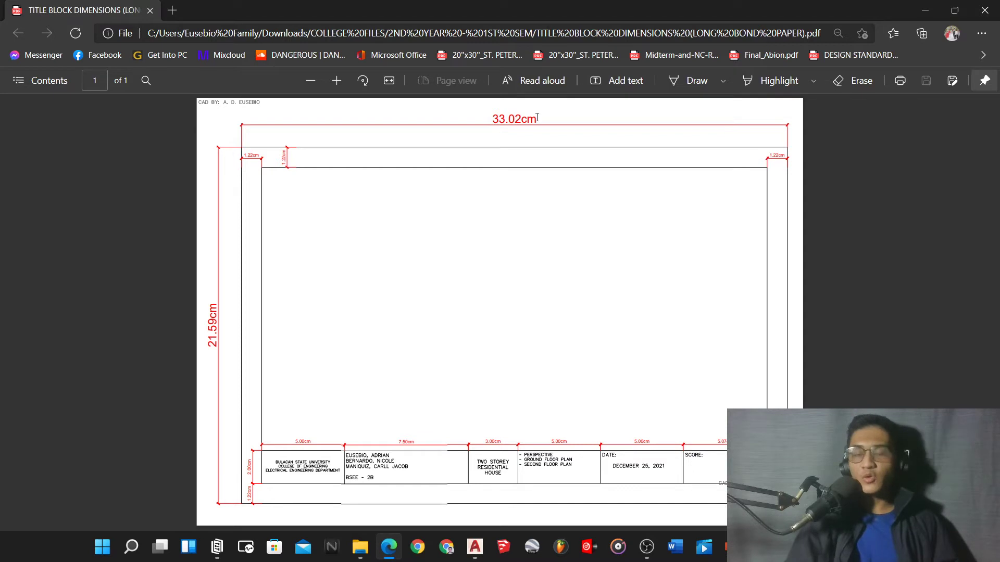
left_click_drag(537, 117, 493, 128)
left_click(364, 310)
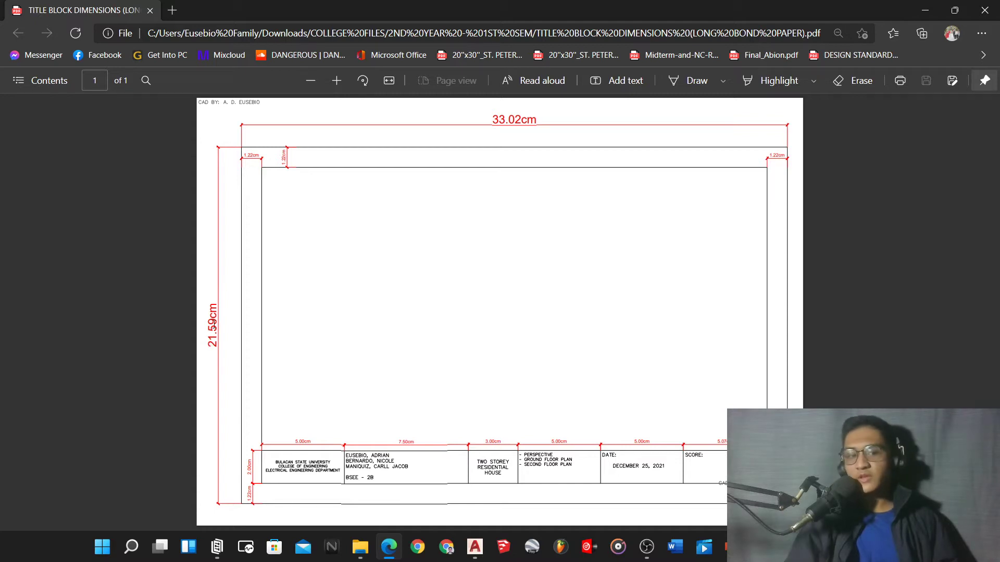
left_click(478, 548)
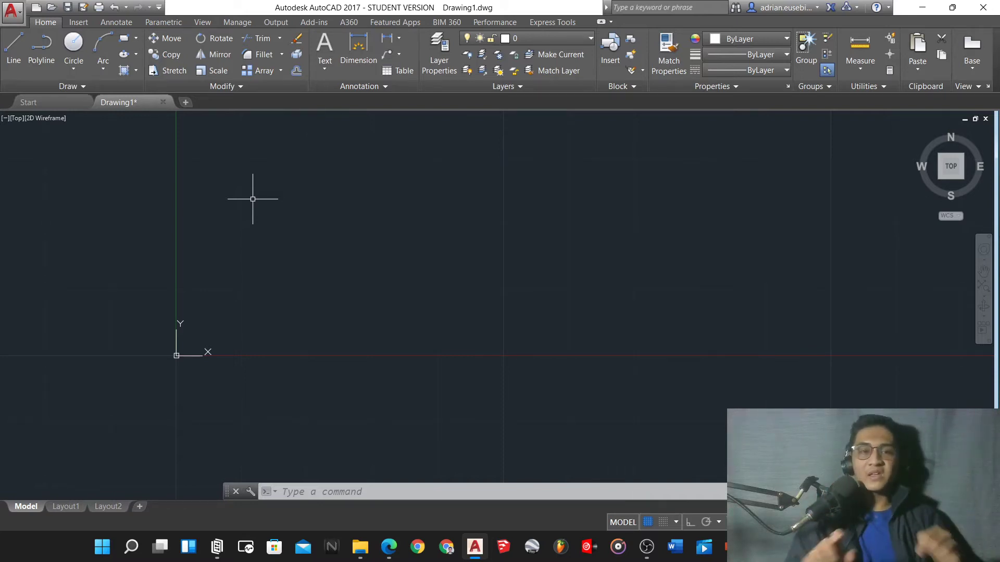
Draw the sheet outline rectangle 33.02 wide by 21.59 high, verifying the width in the PDF.
middle_click_drag(216, 375, 215, 413)
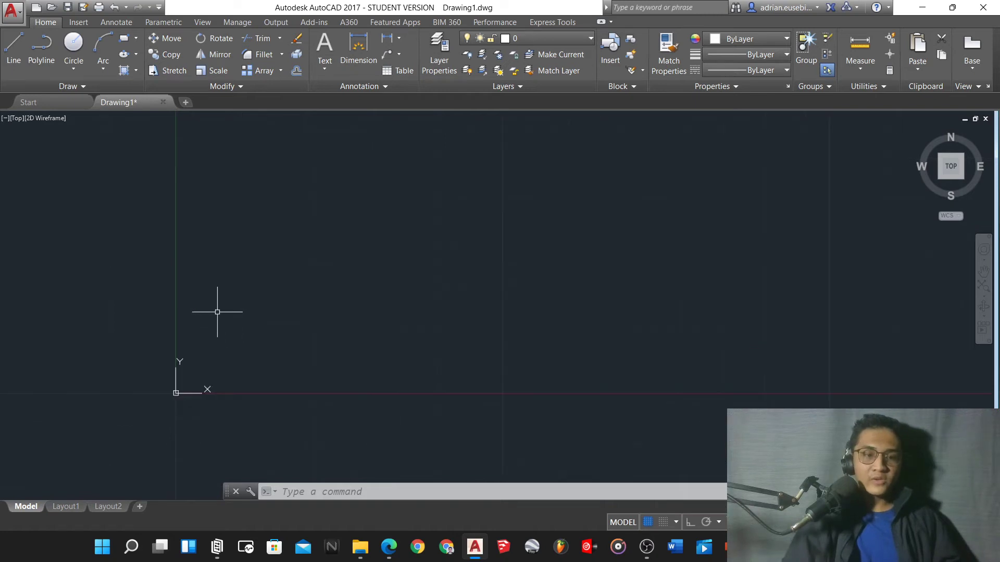
type("rec")
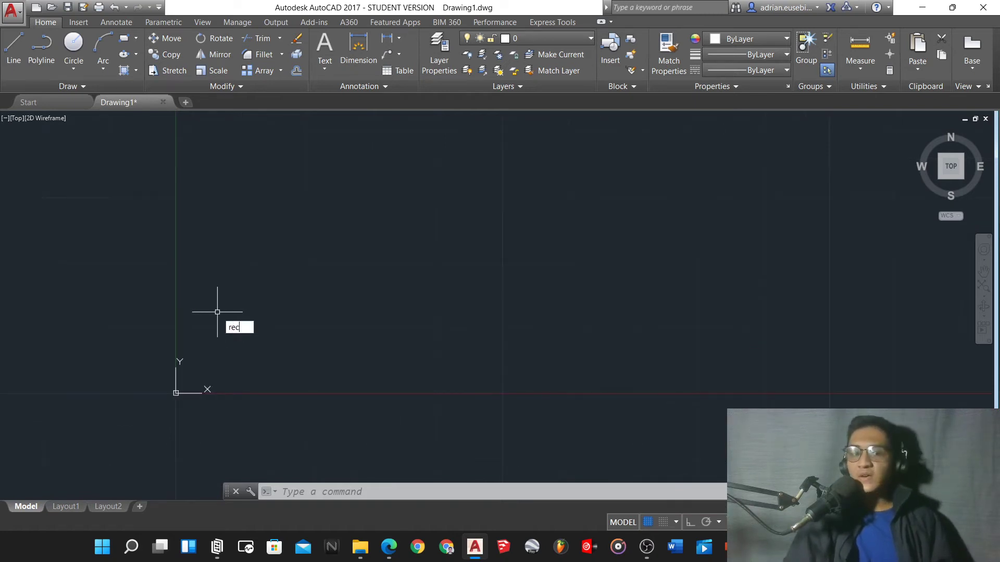
key("Return")
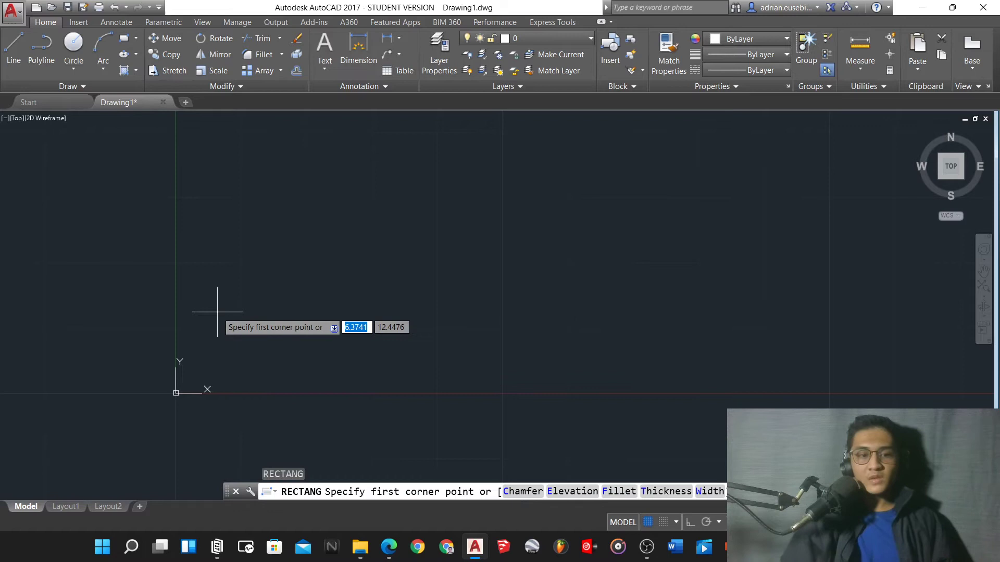
left_click(230, 363)
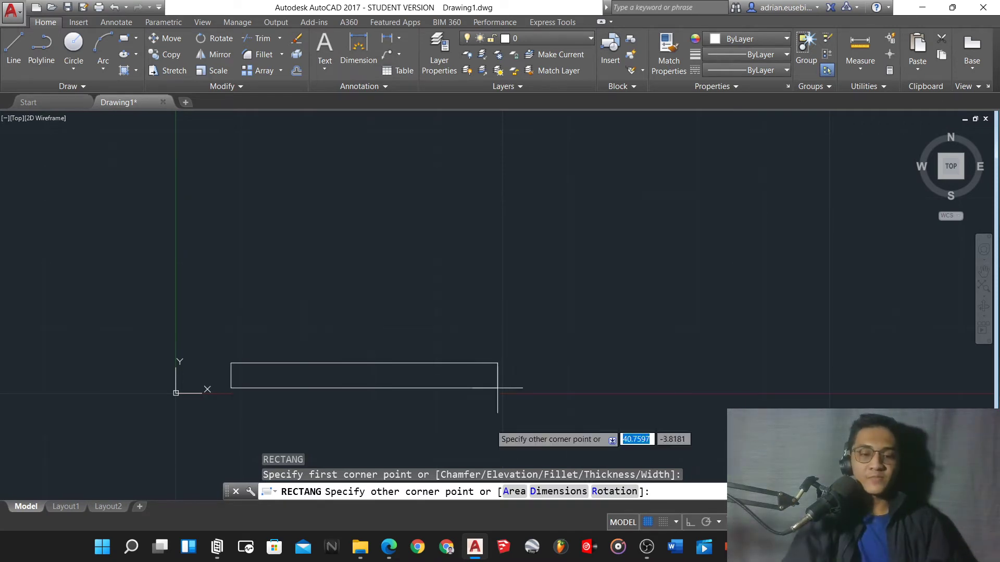
left_click(389, 547)
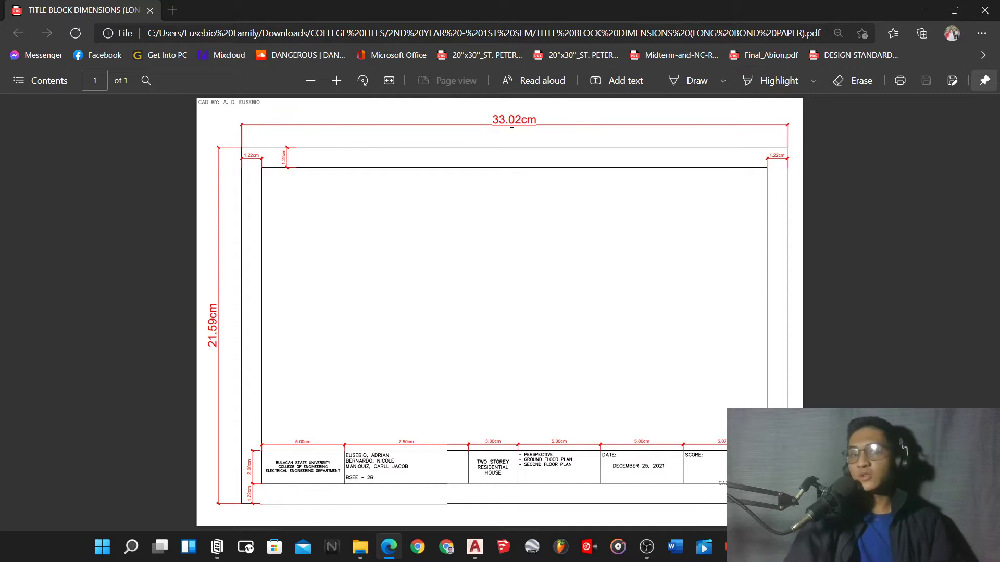
left_click_drag(494, 119, 527, 120)
left_click(418, 289)
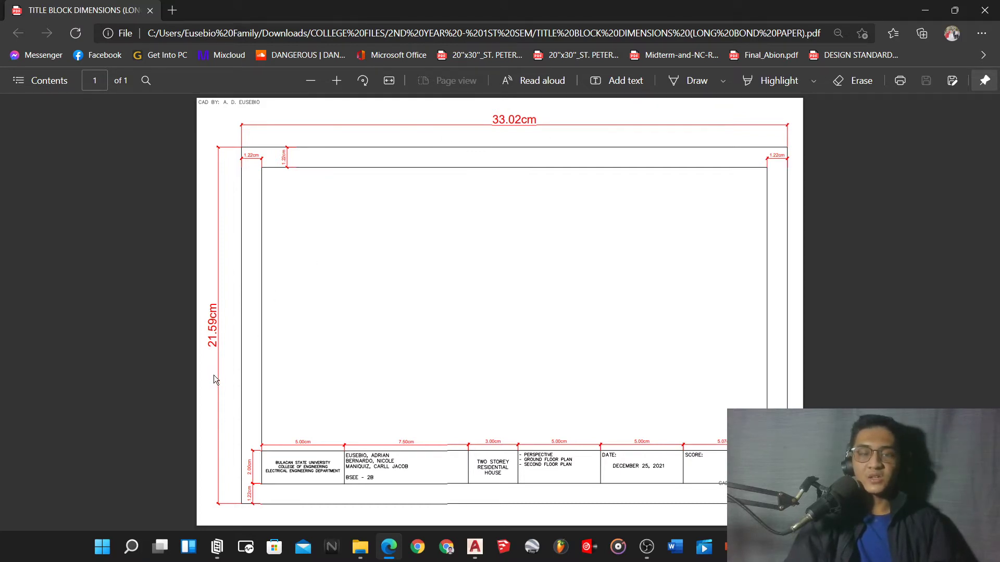
left_click(475, 547)
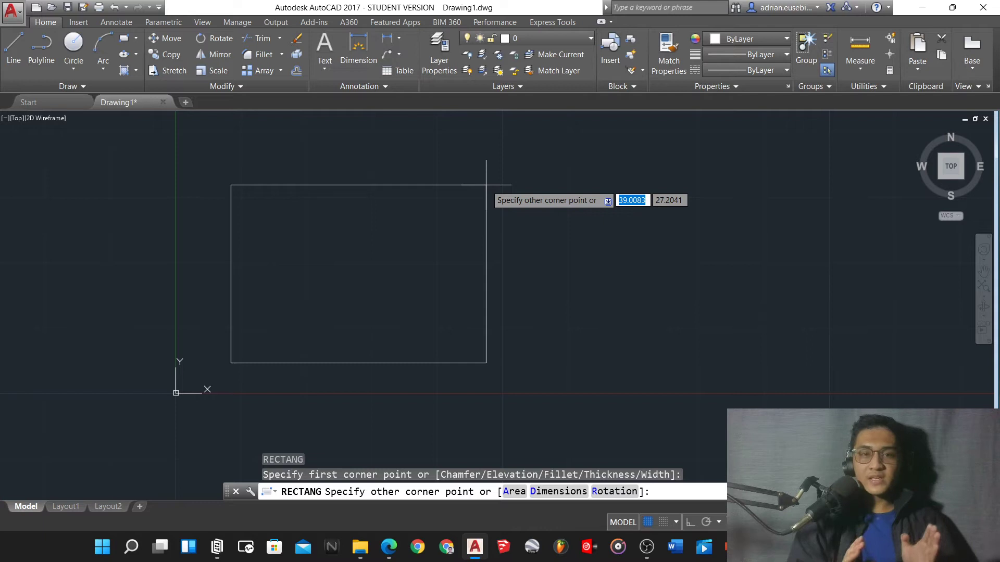
type("33.02")
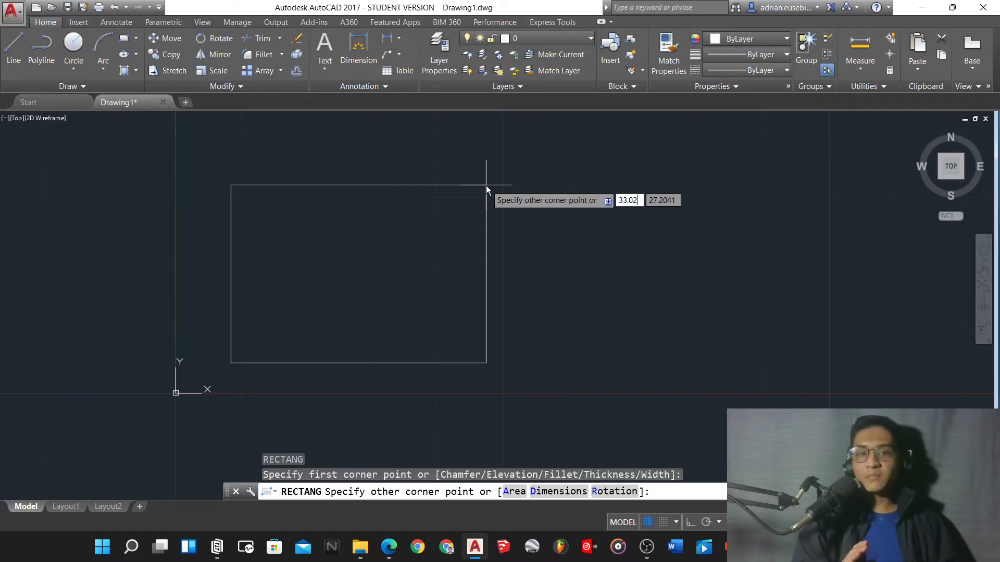
key("Tab")
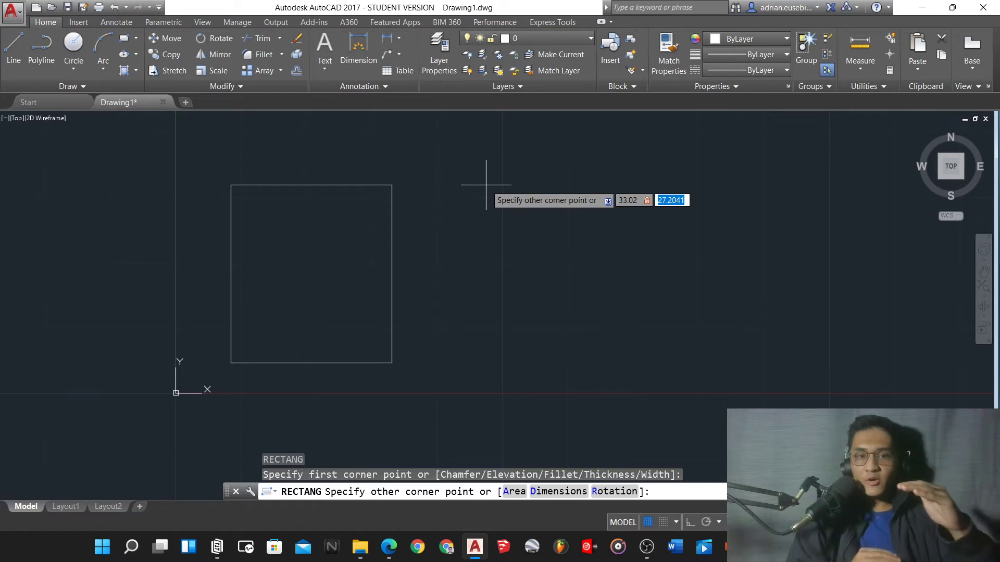
type("21")
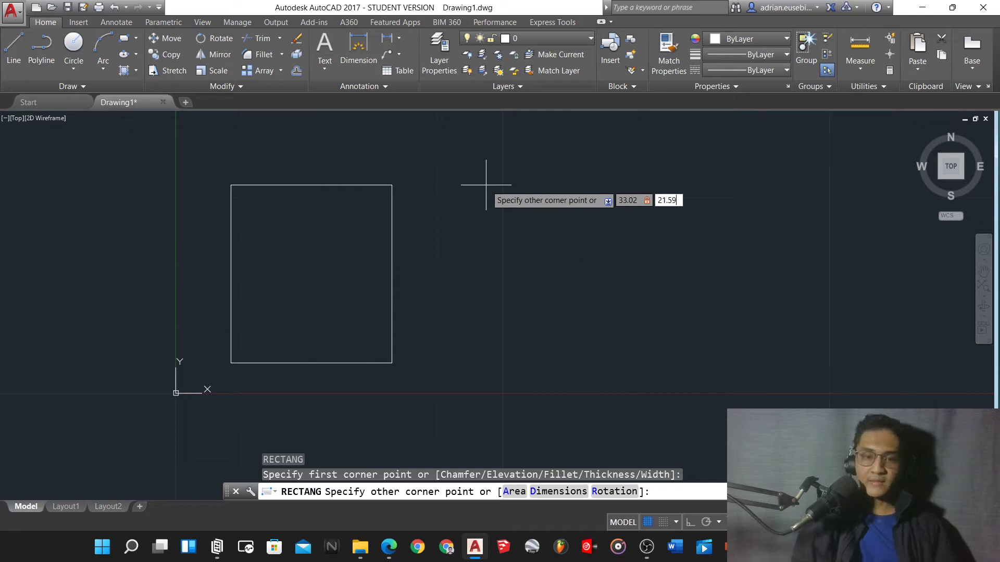
type(".59")
key("Return")
Centre the sheet rectangle in view, test-select it, clear the selection, and show the PDF.
scroll(277, 257, "up", 2)
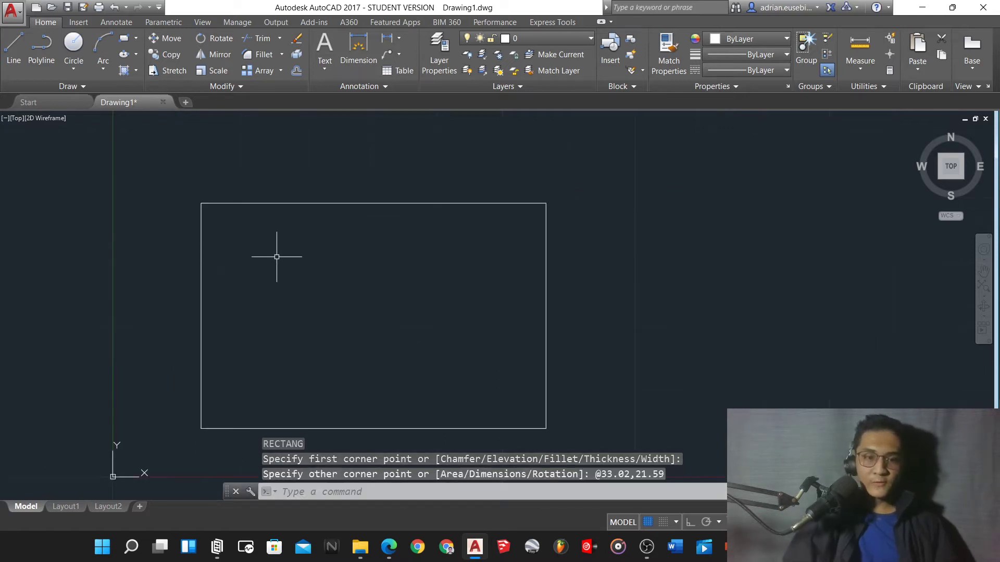
middle_click_drag(191, 354, 204, 322)
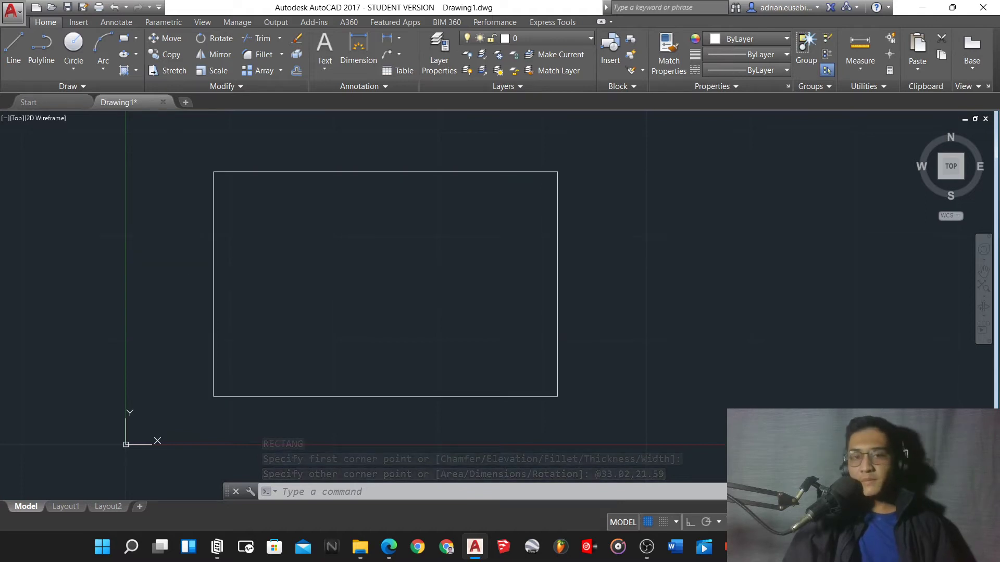
left_click(214, 275)
key("Escape")
key("Escape")
left_click(246, 218)
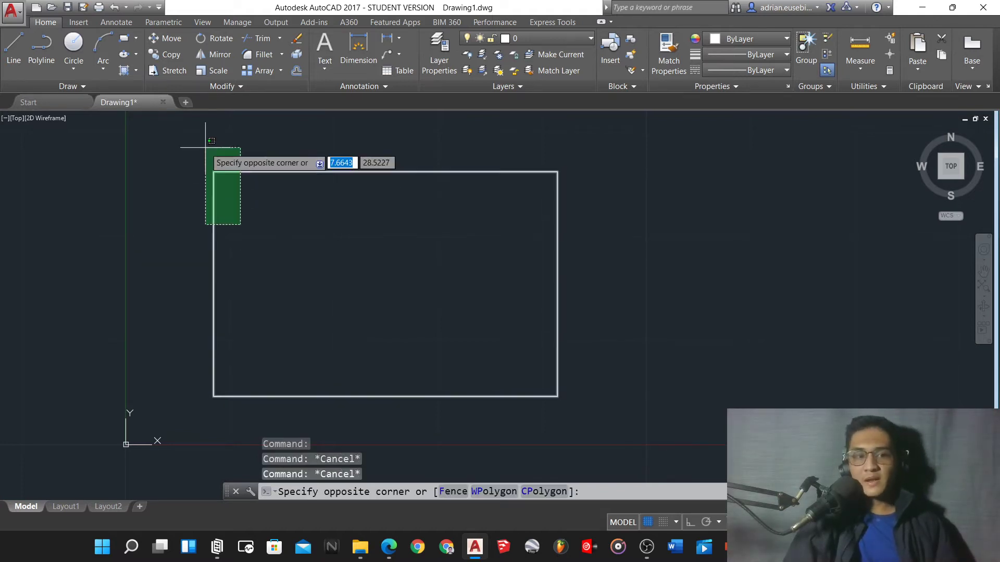
left_click(209, 151)
key("Escape")
left_click(229, 175)
left_click(208, 142)
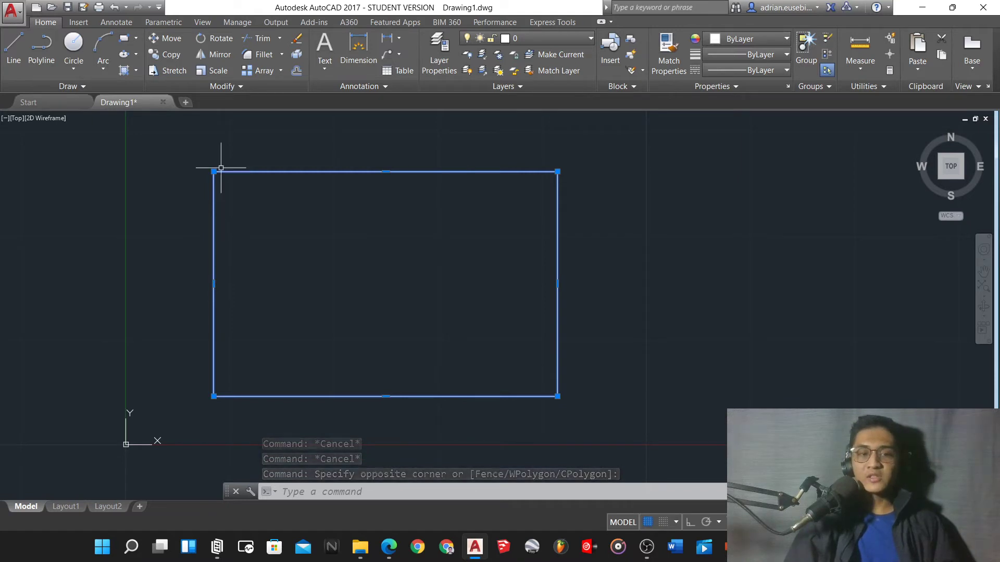
key("Escape")
key("Escape")
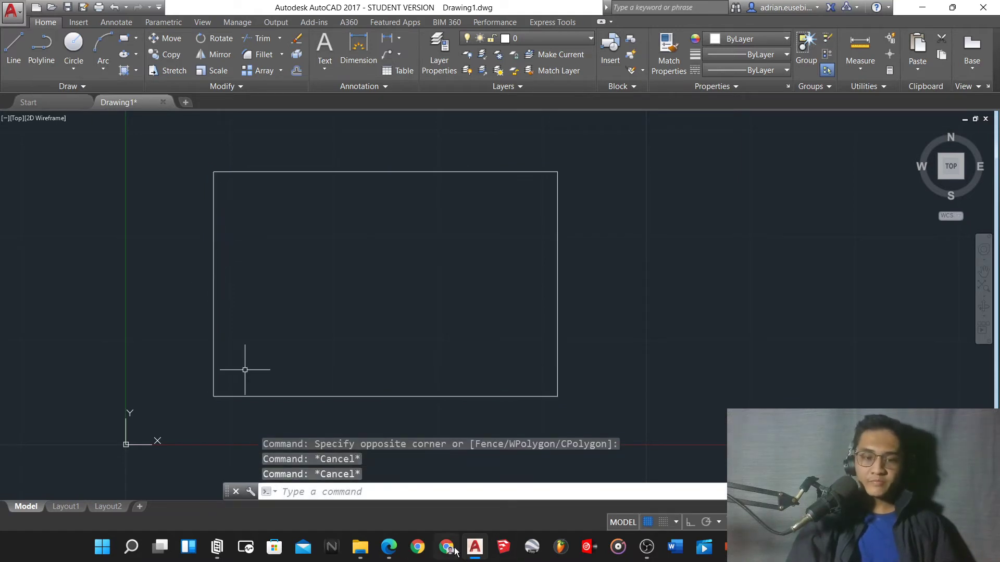
left_click(388, 547)
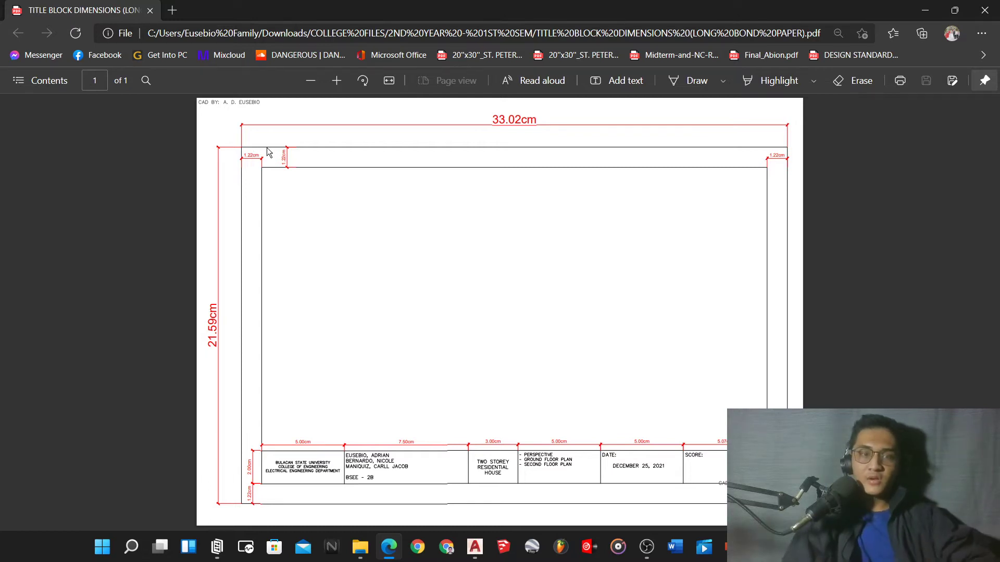
Zoom around the PDF corners to read the 1.22cm margins and title-block sizes, then return to AutoCAD.
scroll(264, 165, "up", 5, "ctrl")
scroll(250, 161, "down", 3, "ctrl")
scroll(245, 189, "up", 3)
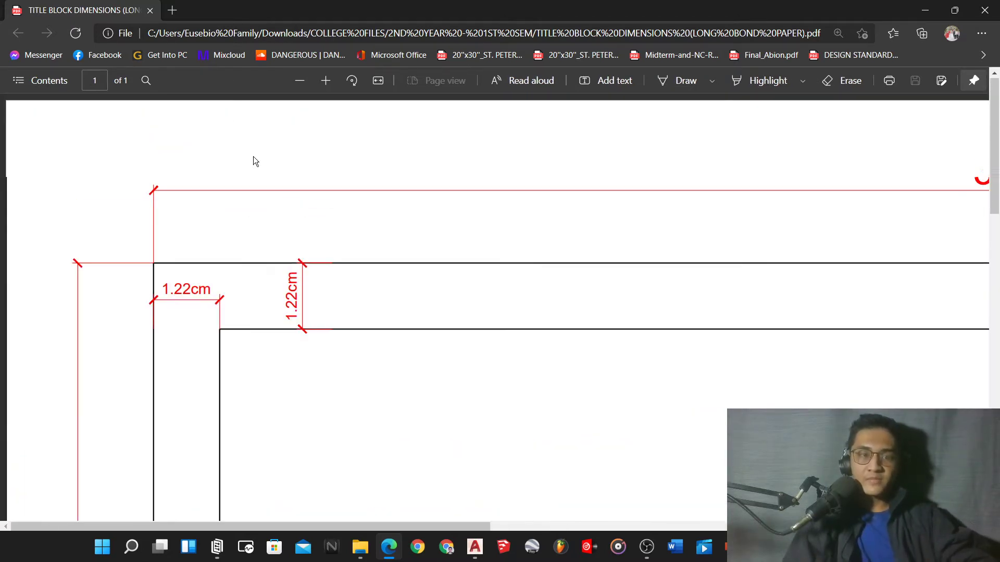
scroll(221, 295, "up", 3, "ctrl")
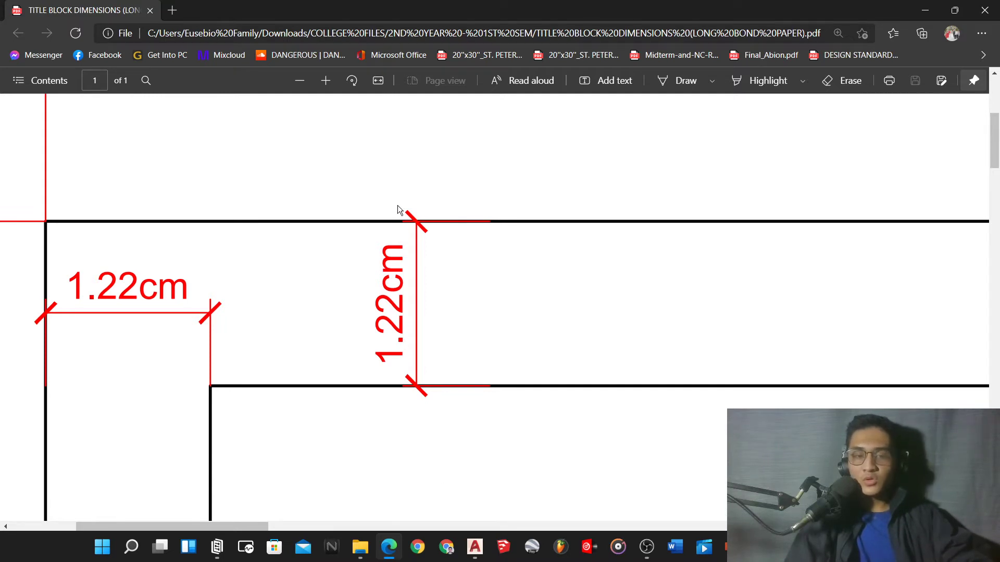
scroll(398, 209, "down", 5, "ctrl")
scroll(398, 221, "up", 3, "ctrl")
scroll(319, 486, "down", 5)
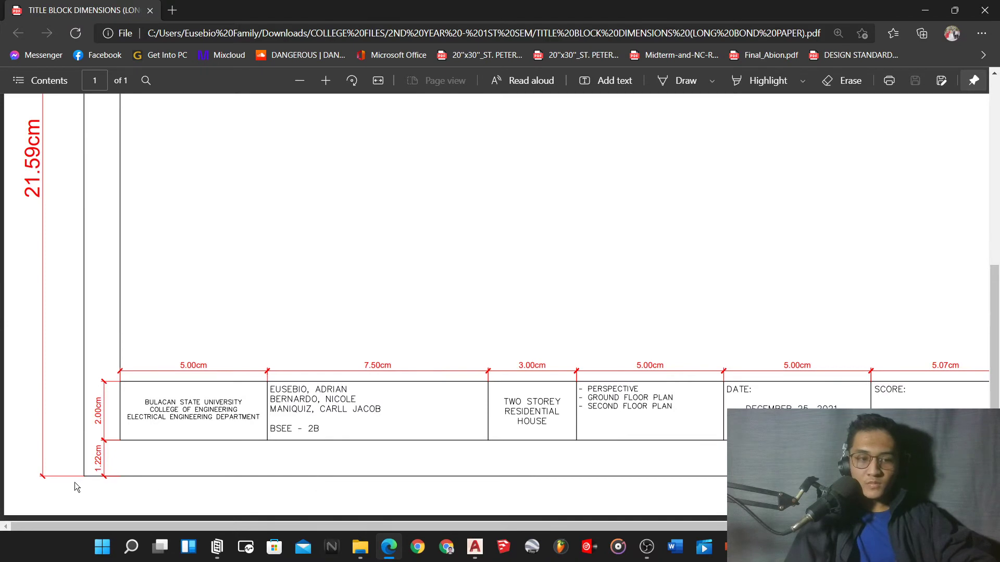
scroll(72, 480, "up", 5, "ctrl")
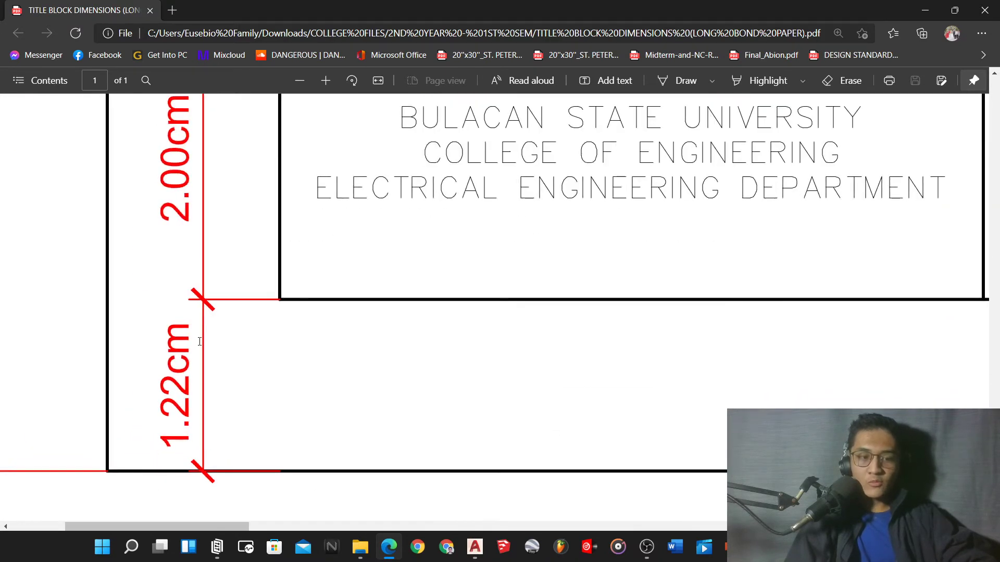
scroll(117, 415, "down", 3, "ctrl")
scroll(539, 327, "down", 2, "ctrl")
scroll(837, 264, "up", 5)
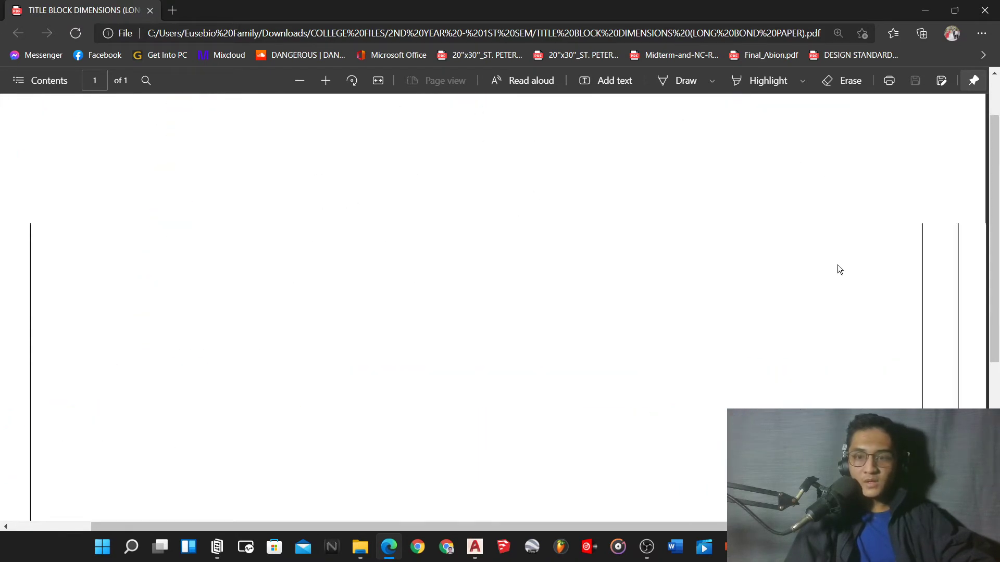
scroll(837, 264, "up", 3)
scroll(926, 134, "up", 5, "ctrl")
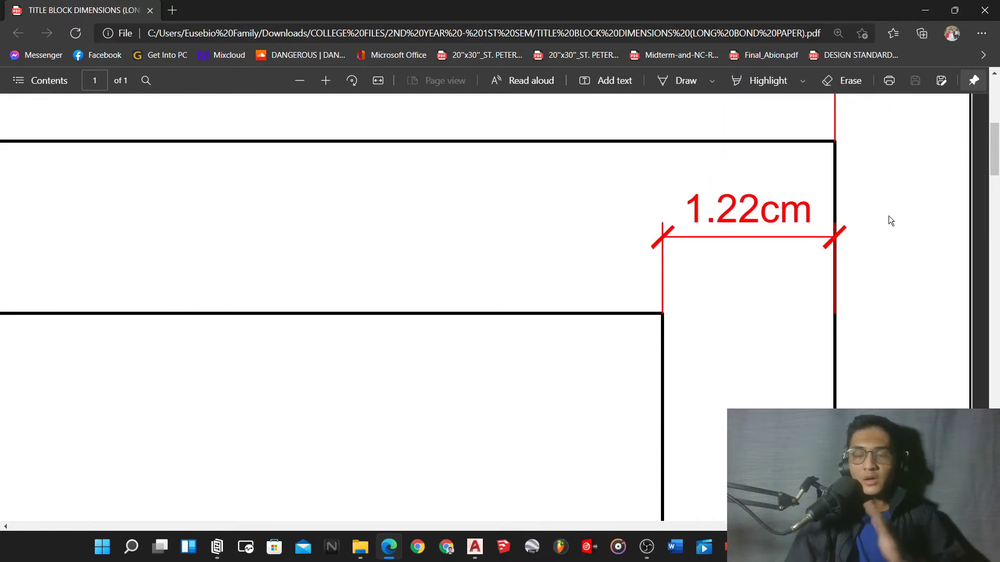
scroll(734, 225, "down", 3, "ctrl")
scroll(734, 225, "down", 4, "ctrl")
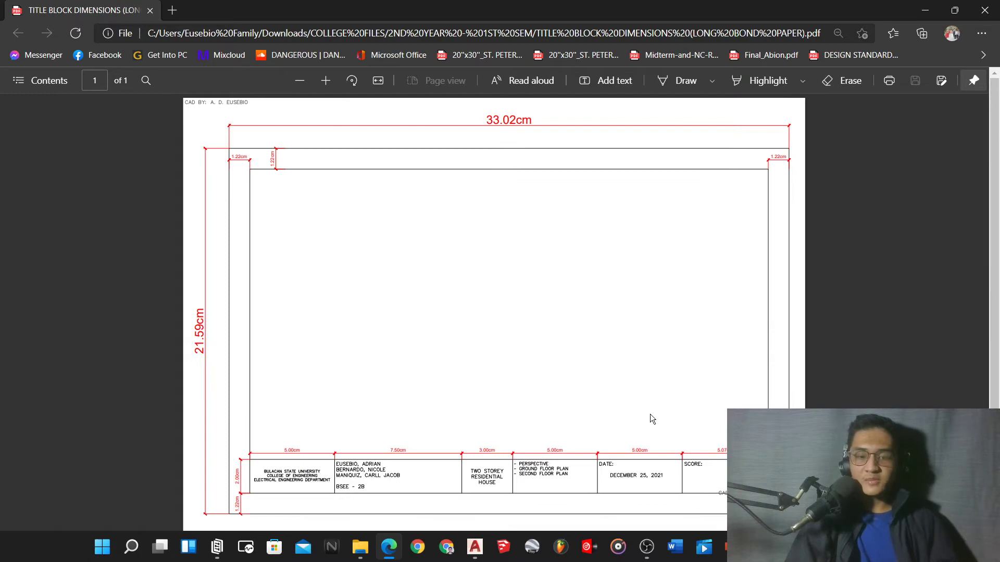
left_click(478, 548)
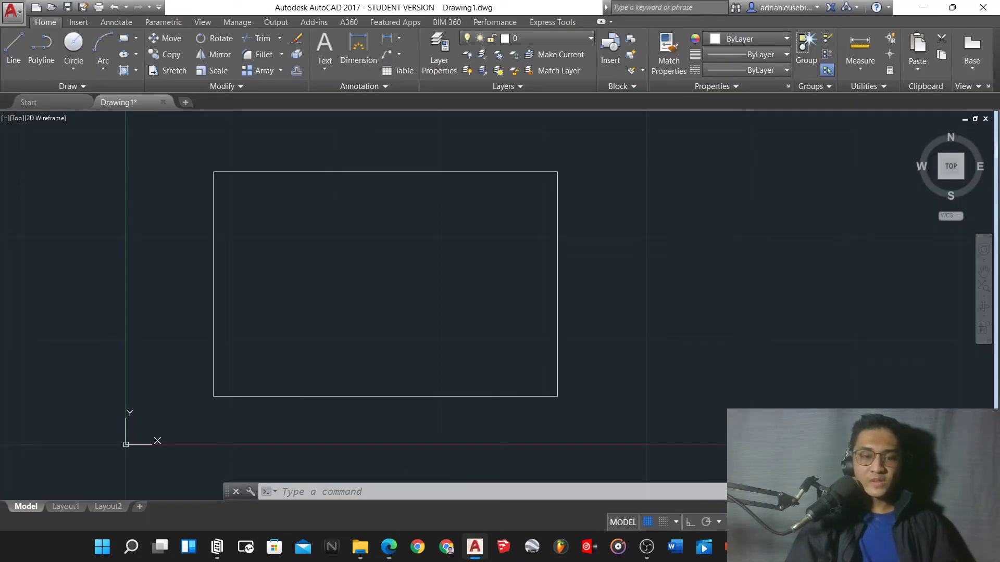
Offset the sheet outline 1.22 inward to create the inner border rectangle.
type("O")
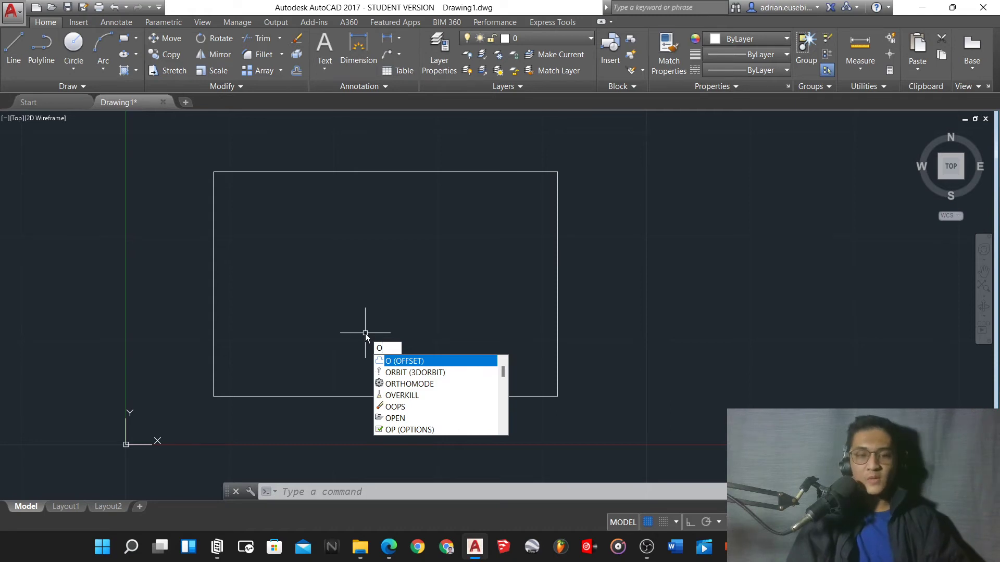
key("Return")
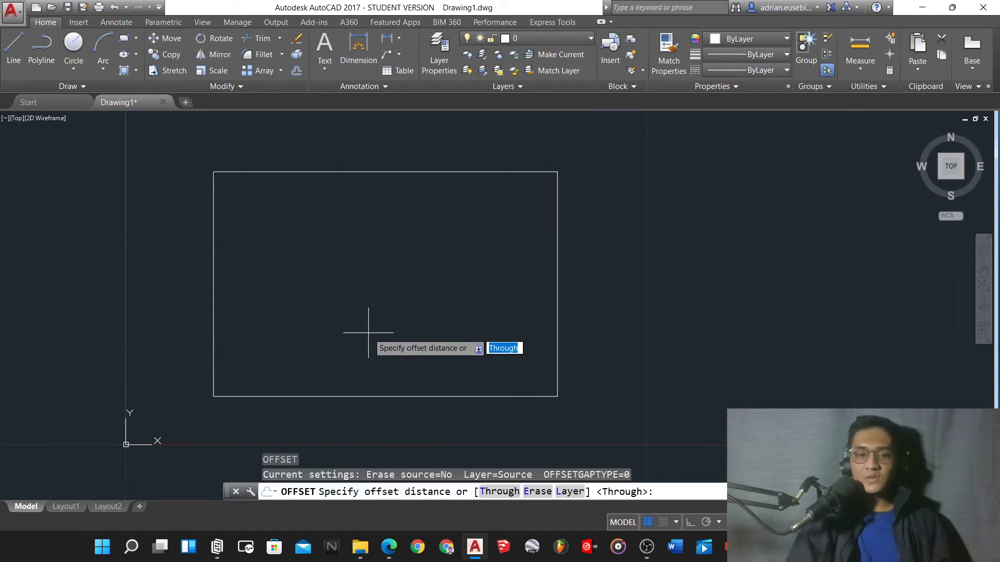
key("Return")
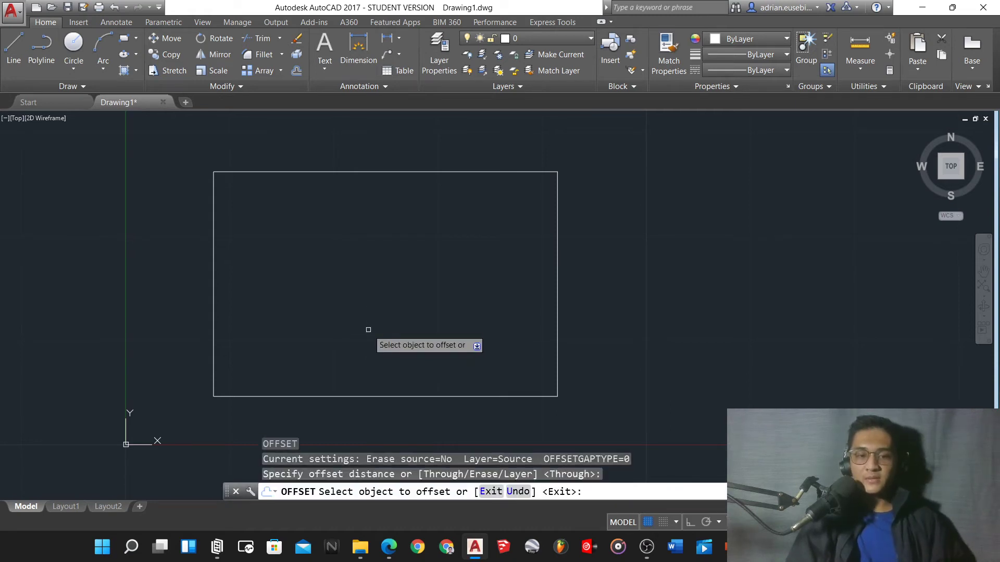
left_click(211, 306)
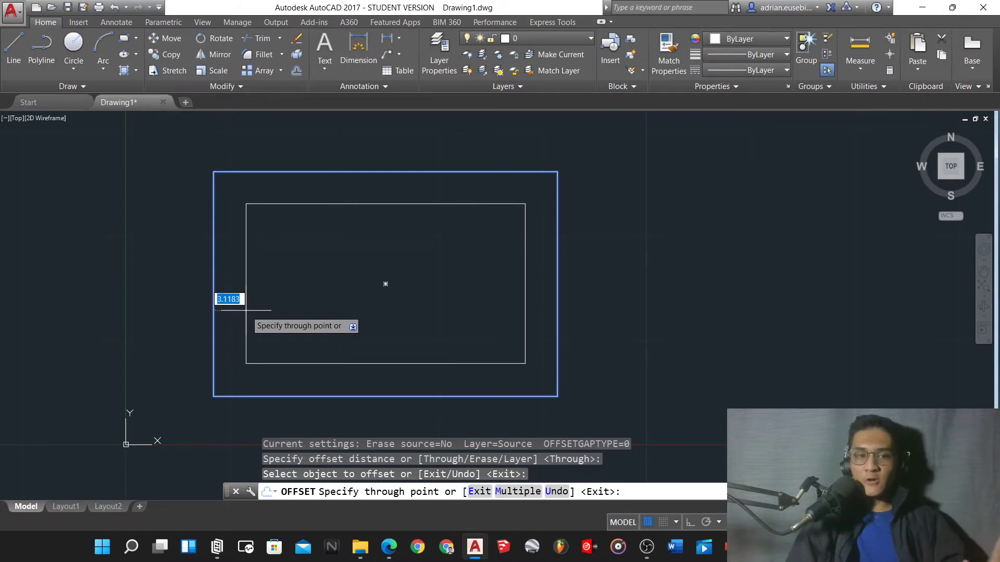
type("1.22")
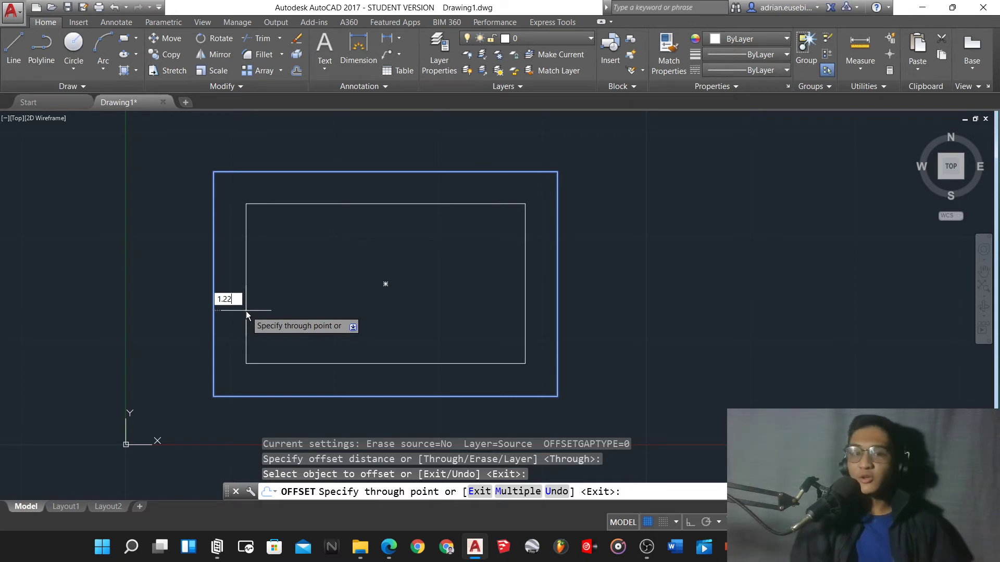
key("Return")
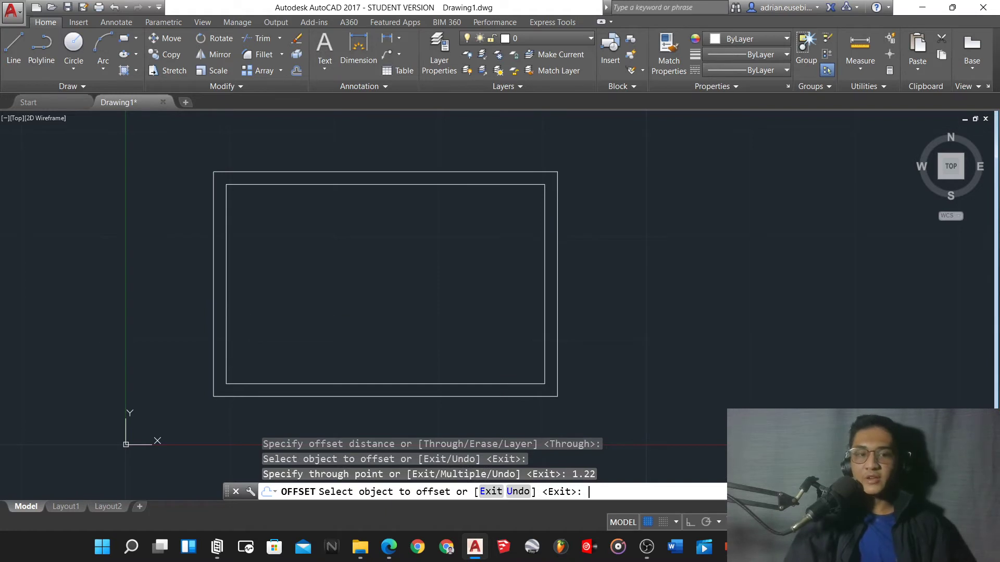
key("Return")
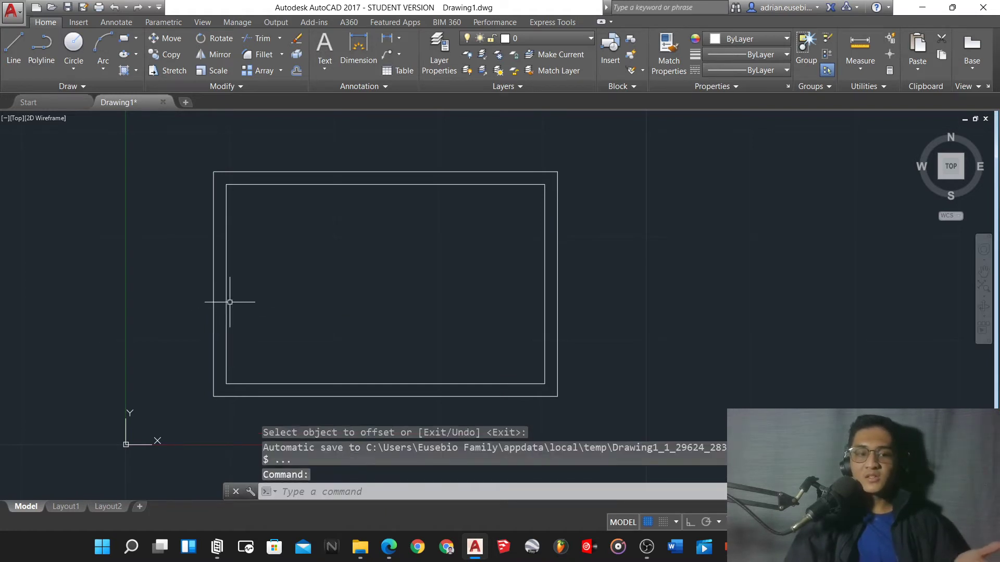
Check the new inner border by selecting it, then bring the dimensions PDF forward.
left_click(226, 237)
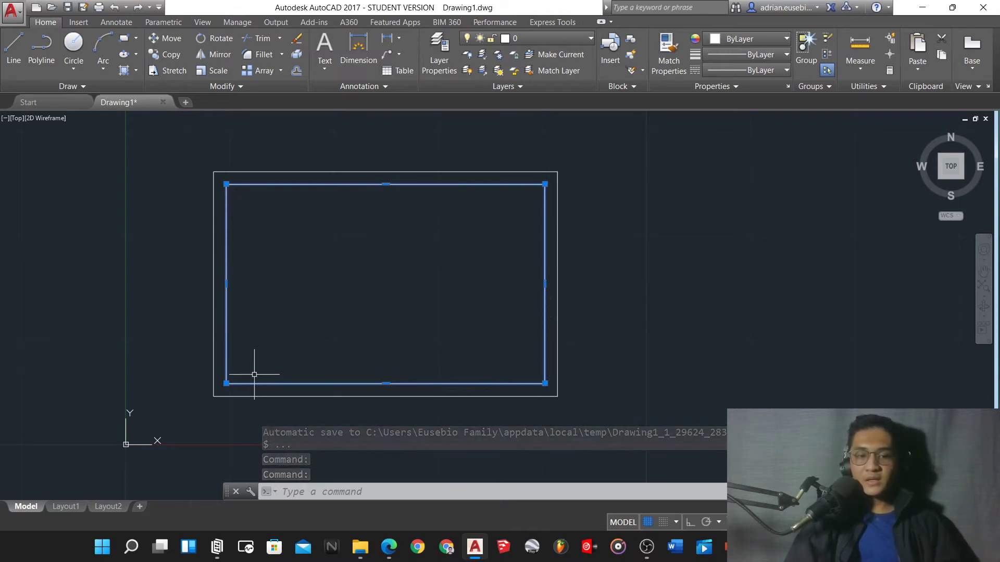
key("Escape")
scroll(202, 354, "down", 1)
scroll(197, 339, "up", 3)
scroll(201, 321, "down", 3)
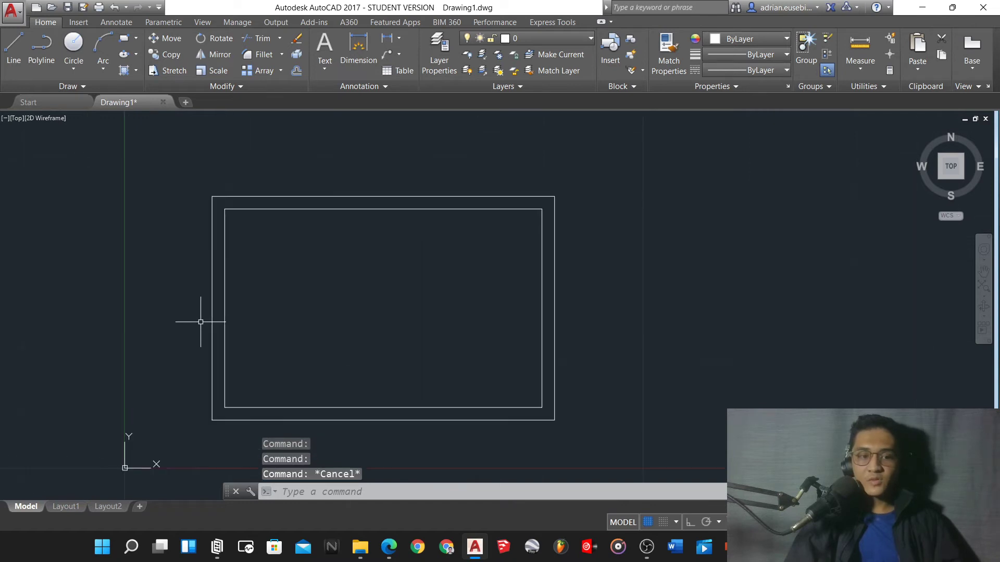
left_click(389, 547)
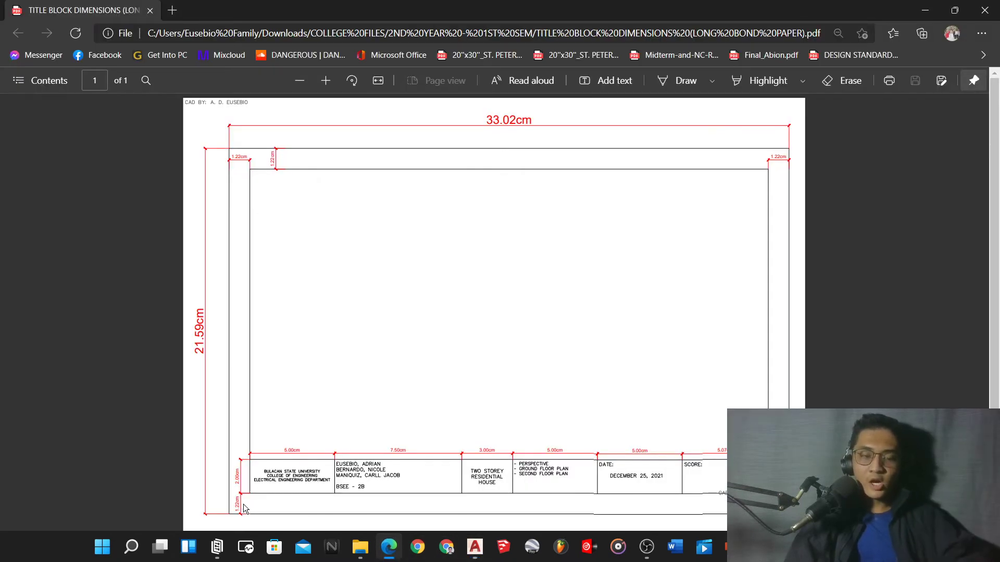
Zoom into the PDF's lower-left title block cell (5.00cm by 2.00cm), then return to AutoCAD.
scroll(246, 509, "up", 5, "ctrl")
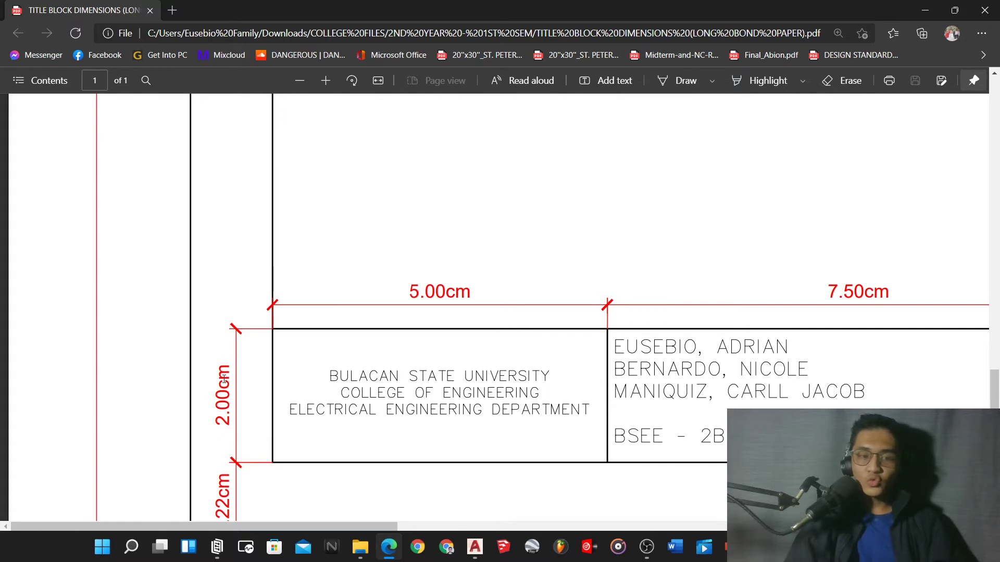
left_click(475, 548)
Explode the inner border rectangle with X into separate lines, then view the PDF again.
scroll(235, 406, "up", 2)
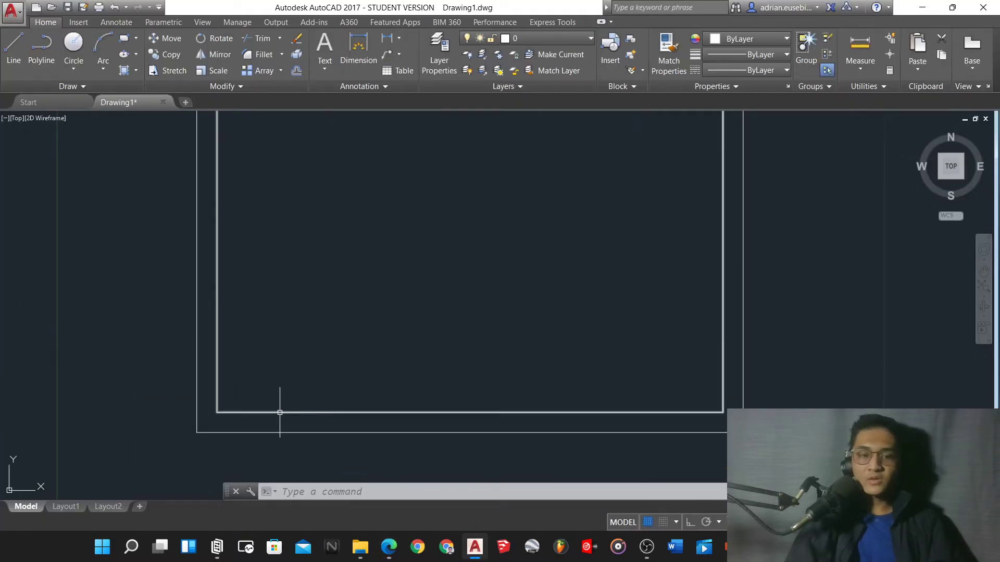
scroll(279, 412, "down", 2)
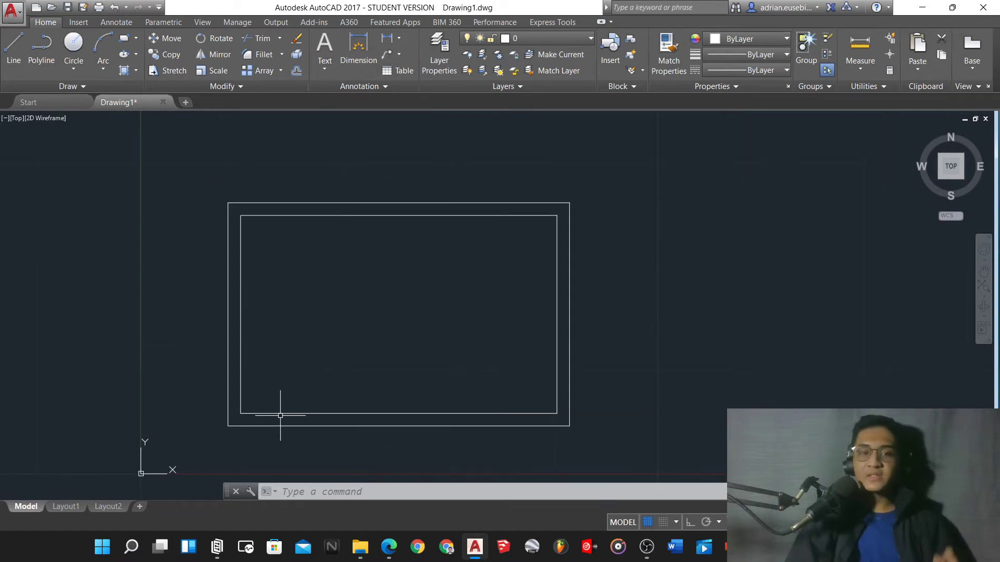
scroll(278, 365, "up", 2)
scroll(278, 365, "down", 2)
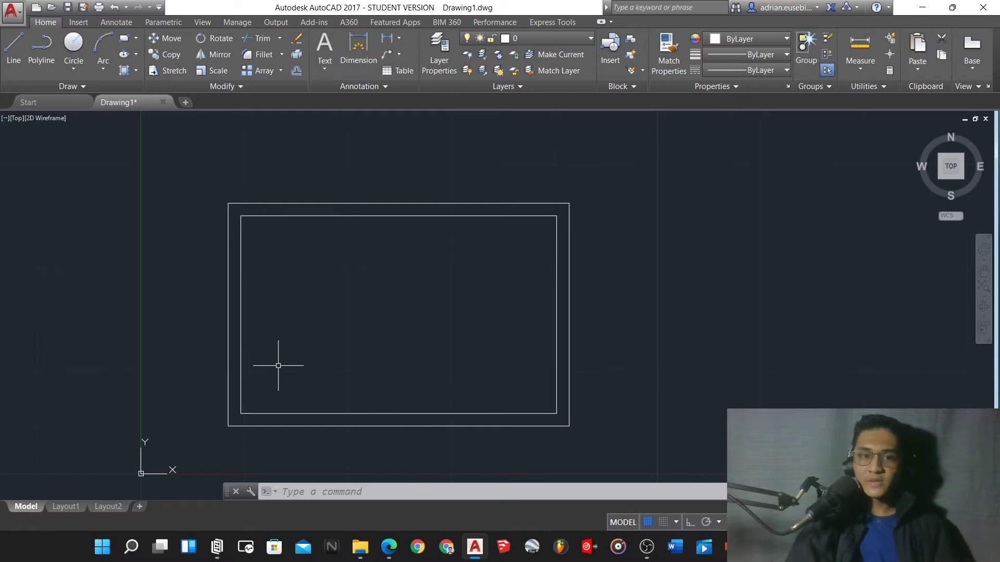
left_click(241, 334)
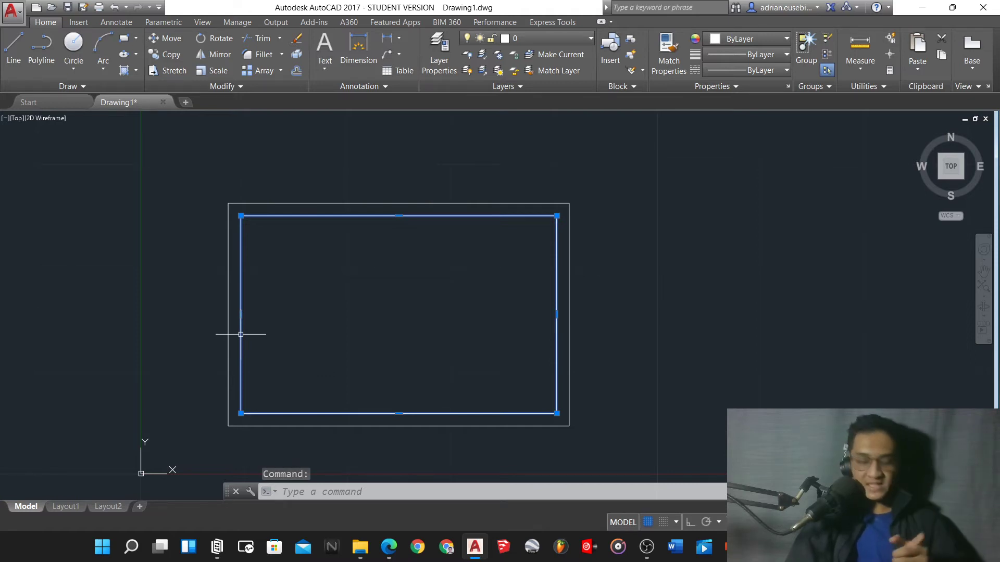
type("x")
key("Return")
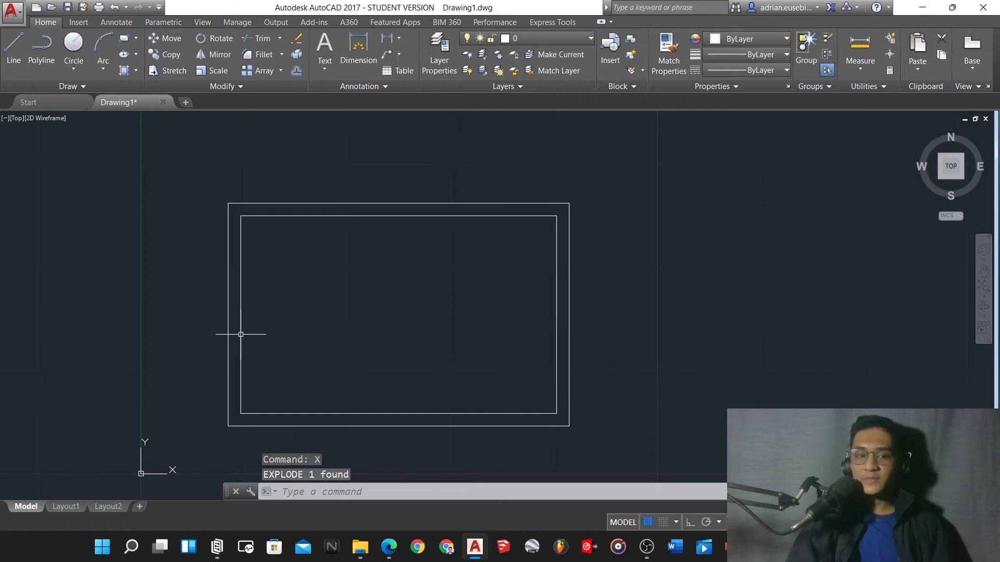
left_click(370, 414)
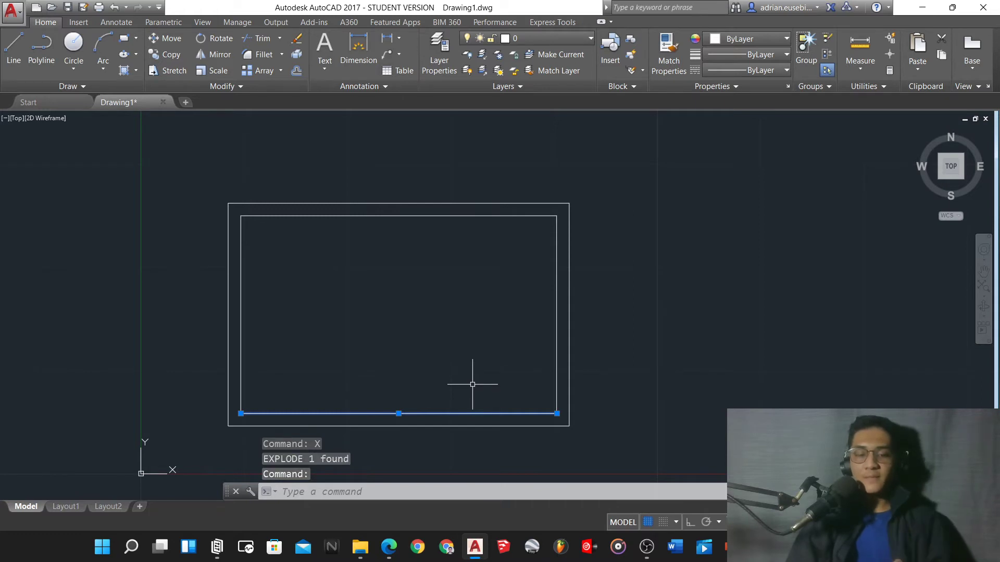
left_click(389, 547)
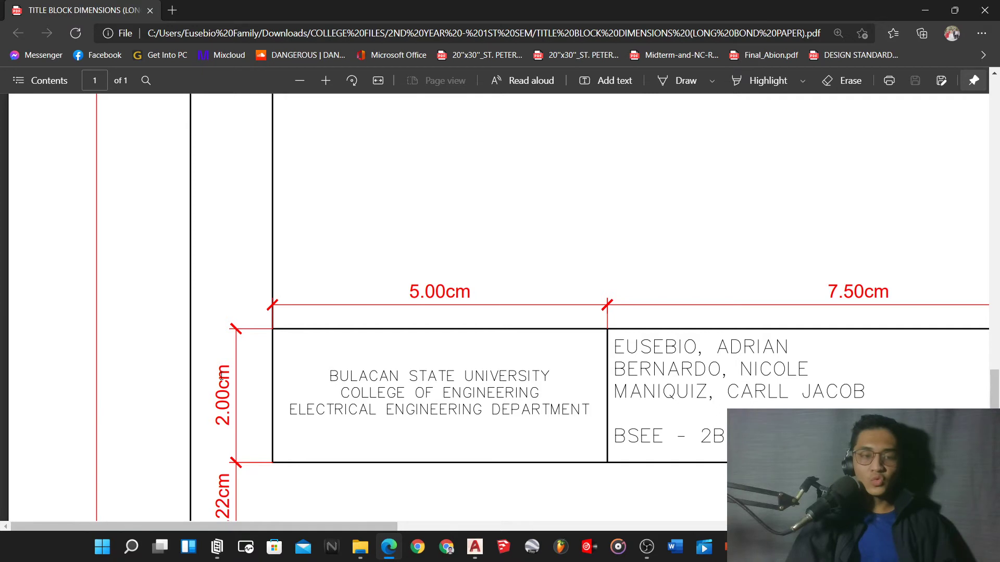
Return to the drawing and window-select around the inner border's bottom line.
left_click(474, 547)
scroll(242, 411, "up", 5)
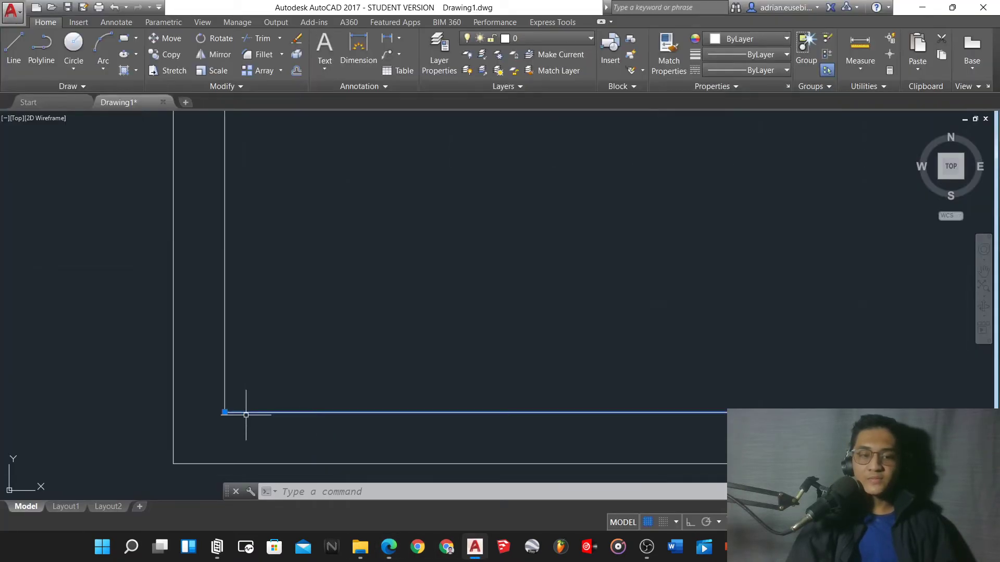
left_click(327, 428)
left_click(340, 297)
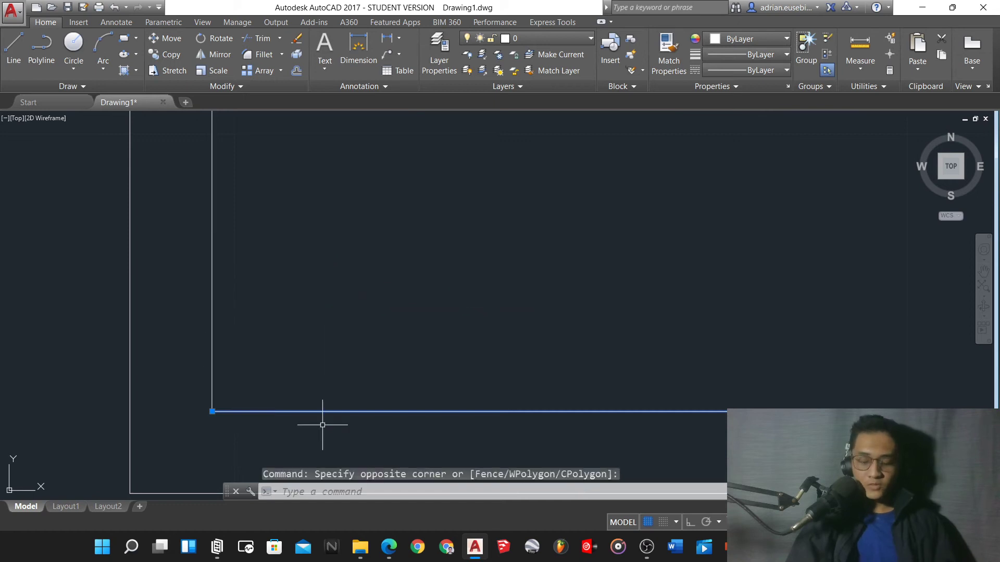
Offset the inner border's bottom line 2 upward to form the title block strip.
type("o")
key("Return")
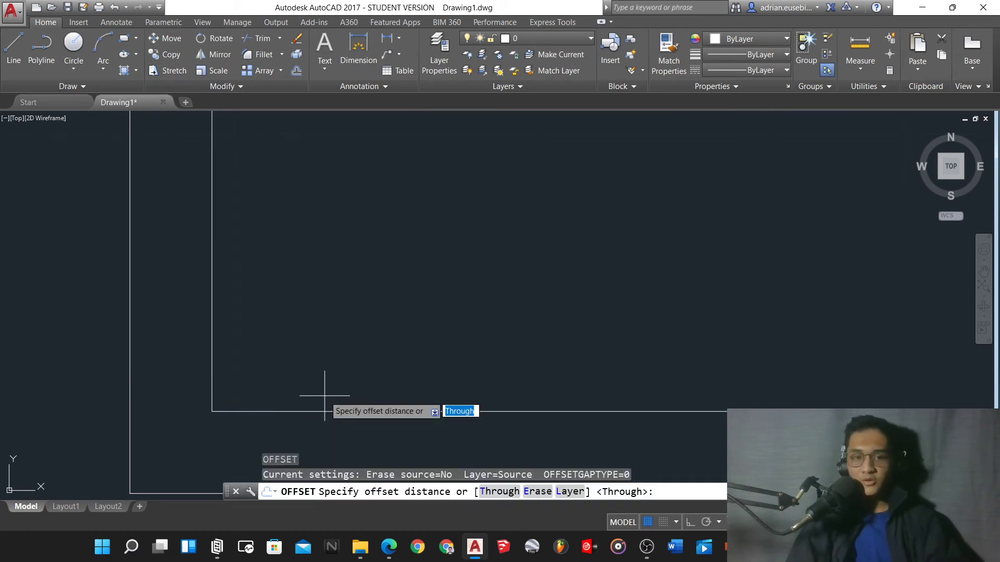
key("Return")
left_click(324, 411)
scroll(325, 365, "down", 1)
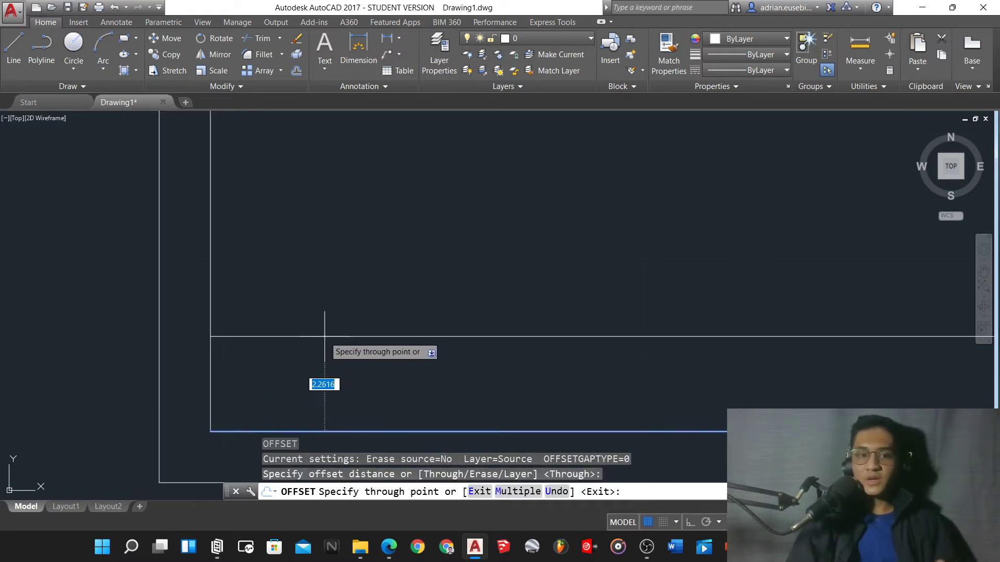
type("2")
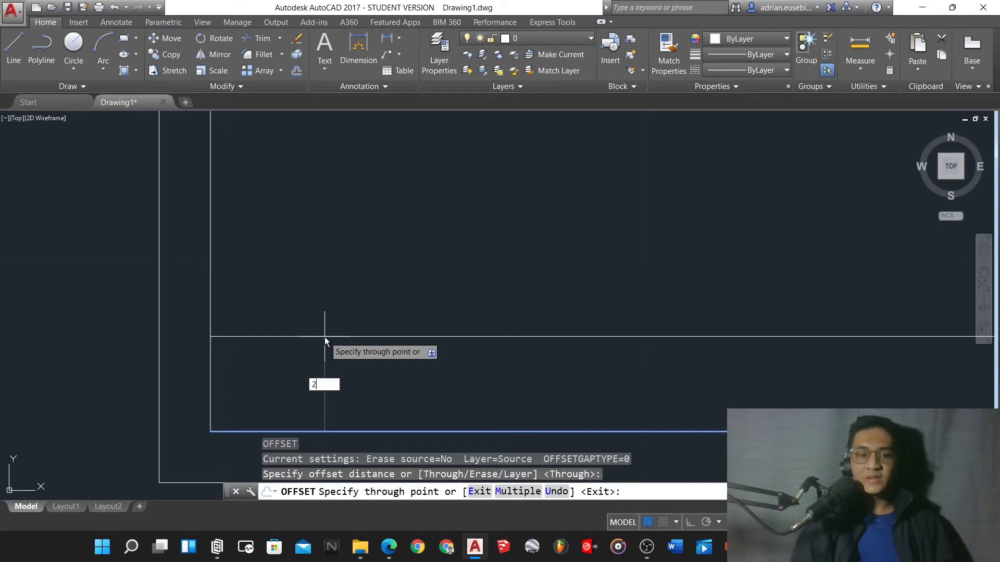
key("Return")
scroll(263, 393, "down", 3)
scroll(263, 393, "down", 2)
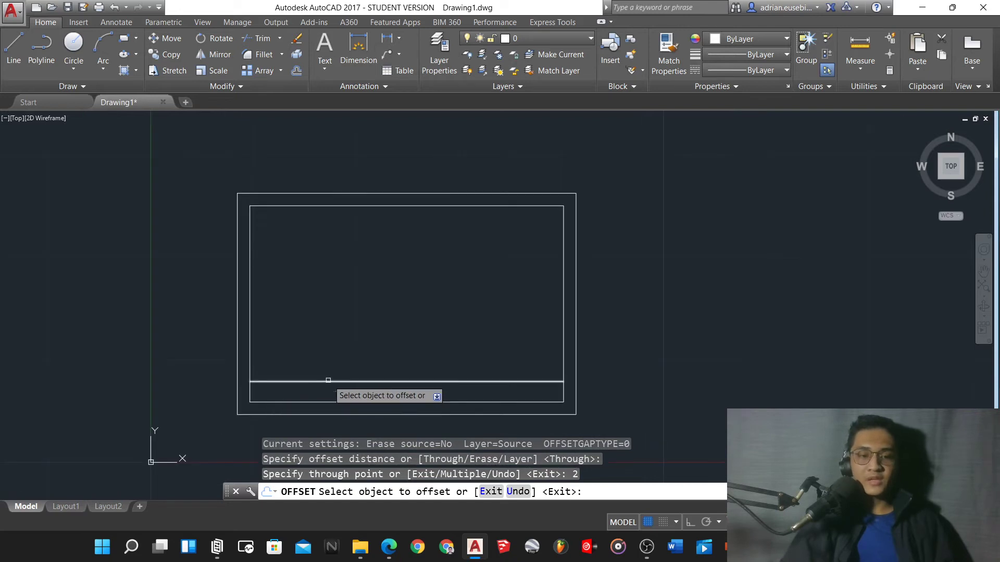
left_click(395, 547)
scroll(414, 277, "right", 3)
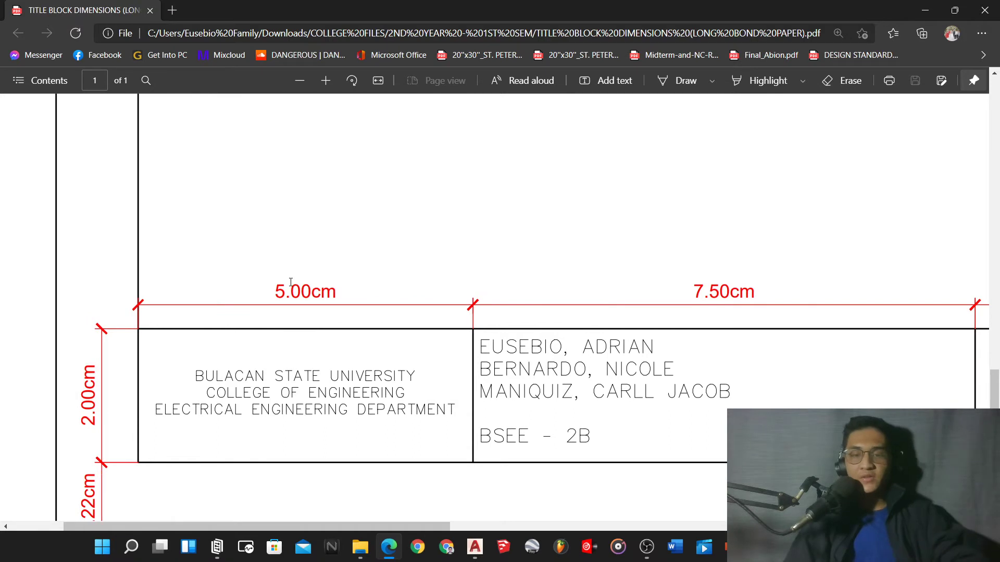
Read the 5.00, 7.50, 3.00 and 5.00 cm column widths in the PDF, then return to AutoCAD.
scroll(294, 281, "down", 2, "ctrl")
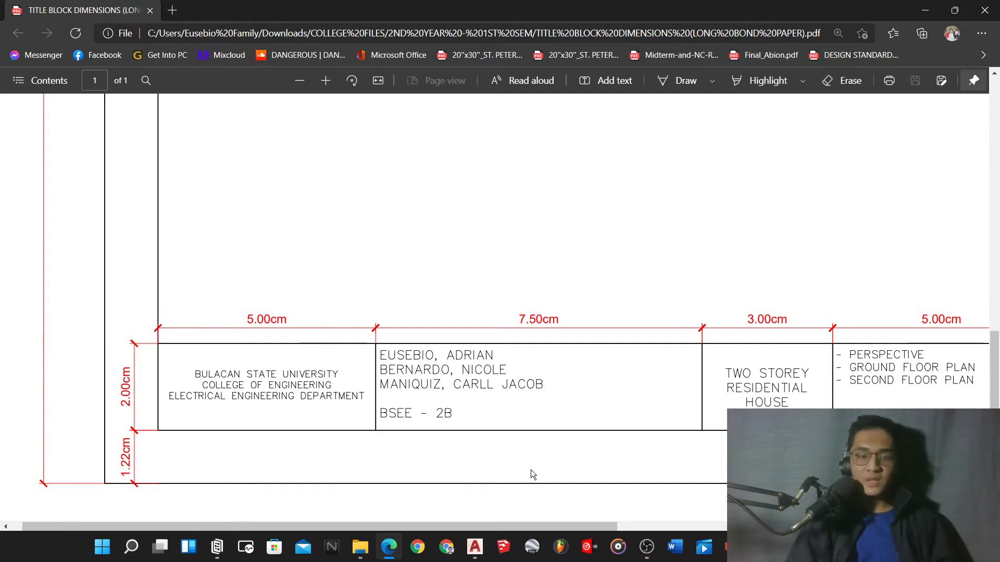
left_click(475, 547)
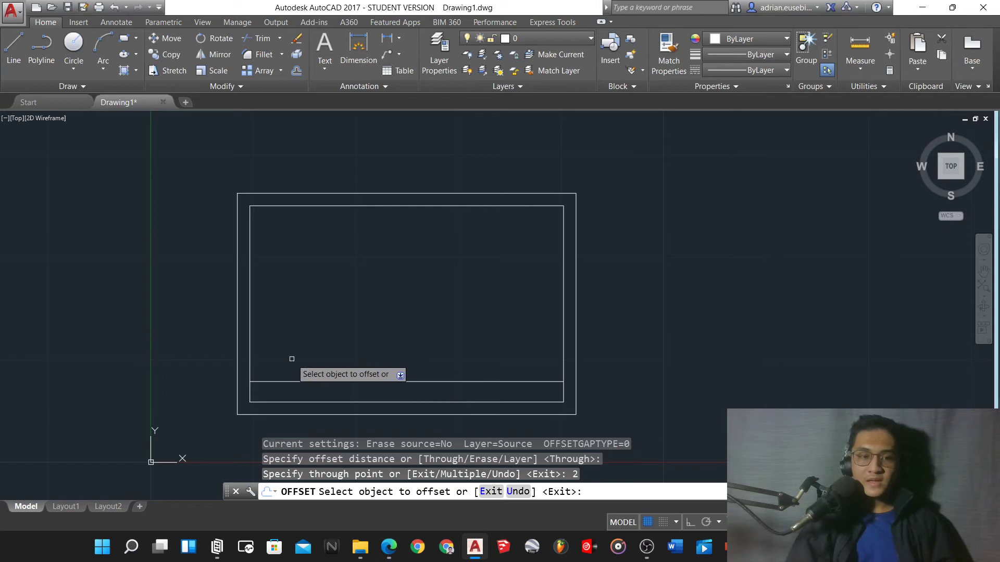
Offset the inner border's left line by 5 for the first column divider, checking the reference PDF.
left_click(250, 337)
scroll(274, 354, "up", 3)
type("5")
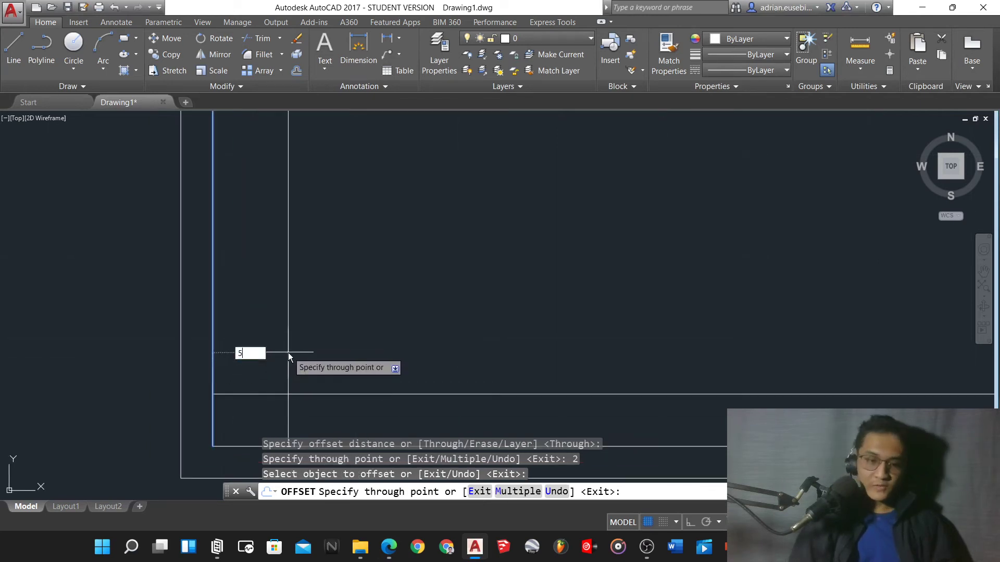
key("Return")
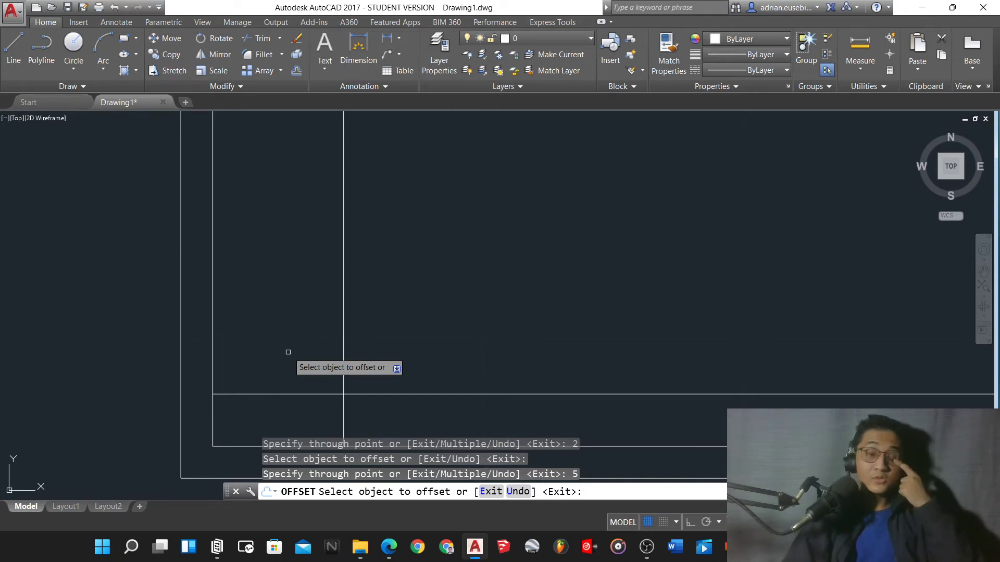
mouse_move(389, 547)
left_click(351, 454)
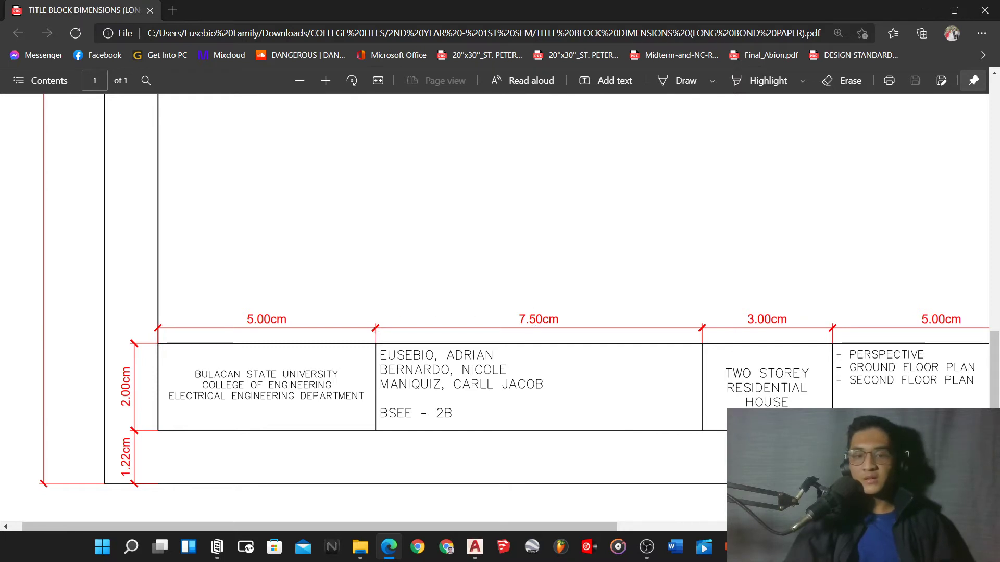
scroll(530, 331, "right", 3)
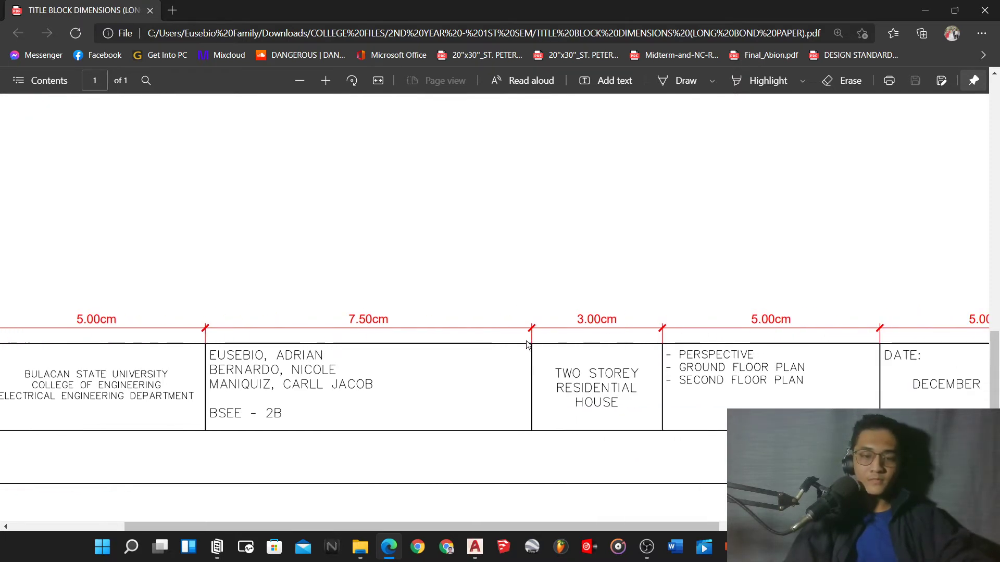
left_click(474, 546)
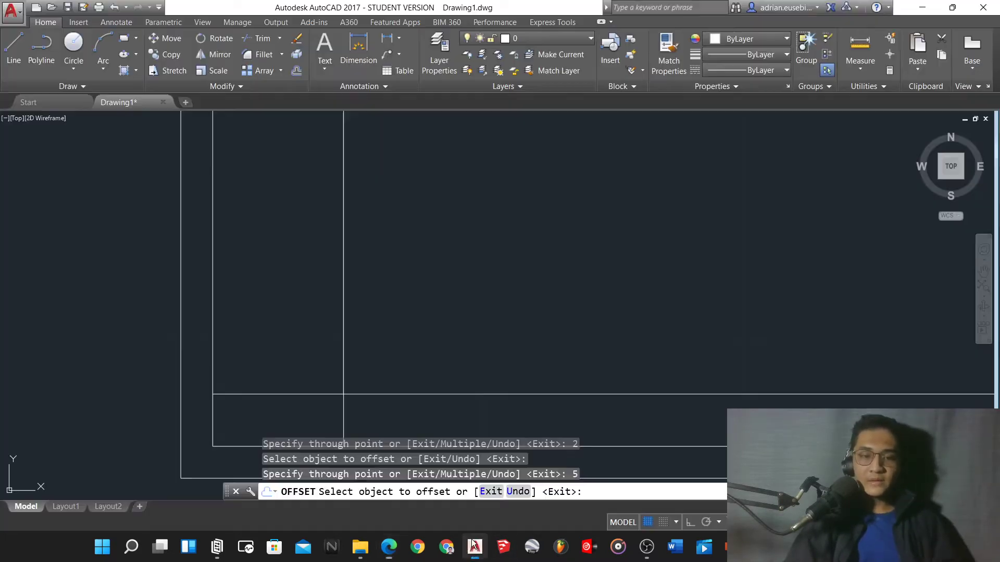
Offset the new divider by 7.5 for the second column, comparing against the reference PDF.
left_click(344, 320)
type("7.5")
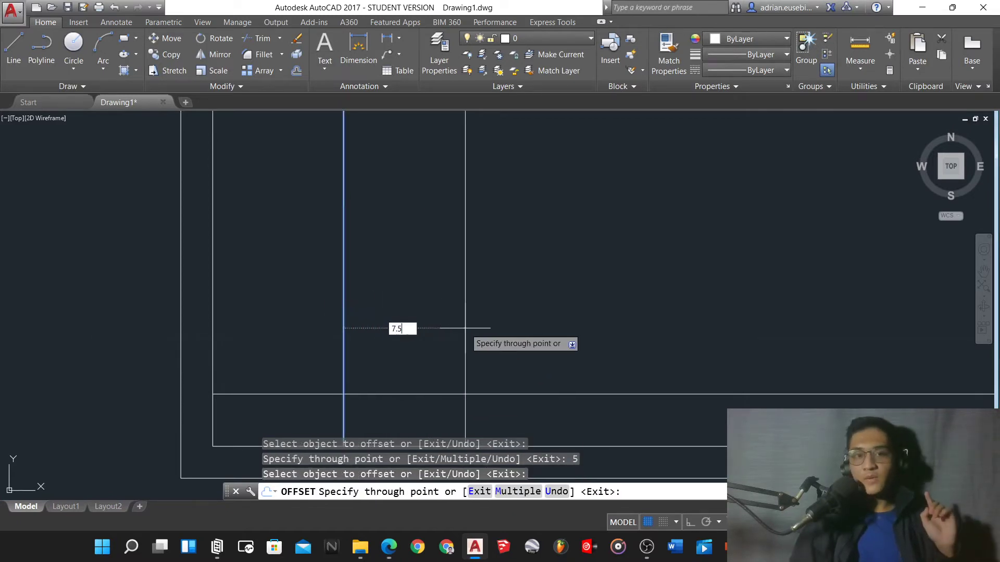
key("Return")
scroll(275, 413, "down", 3)
scroll(289, 411, "up", 4)
left_click(389, 546)
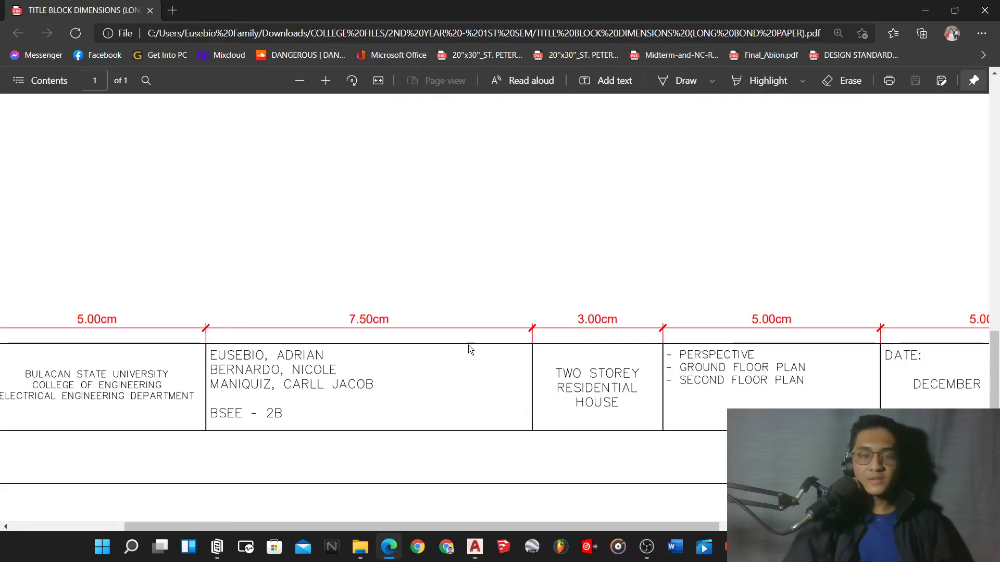
scroll(555, 351, "right", 2)
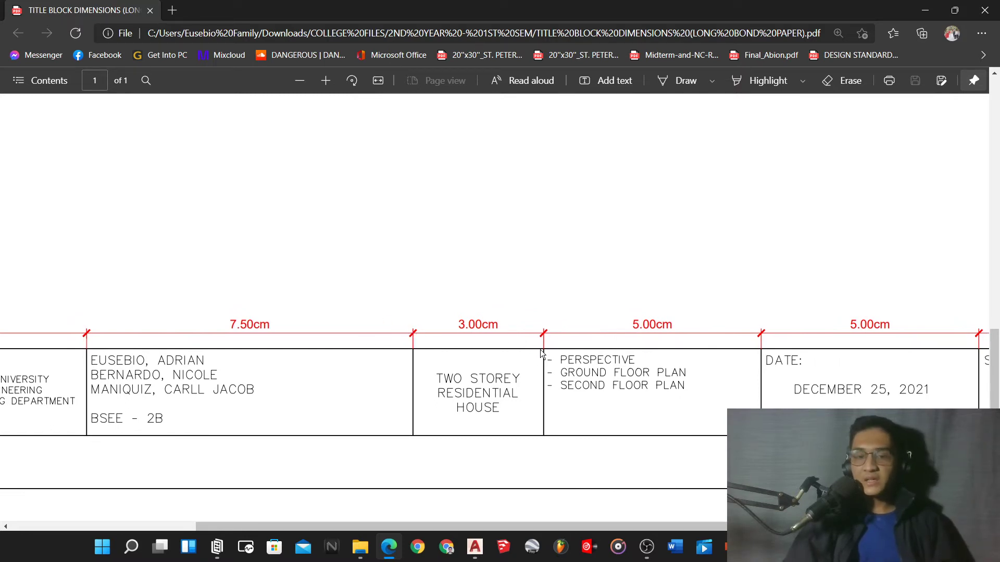
mouse_move(475, 547)
left_click(483, 467)
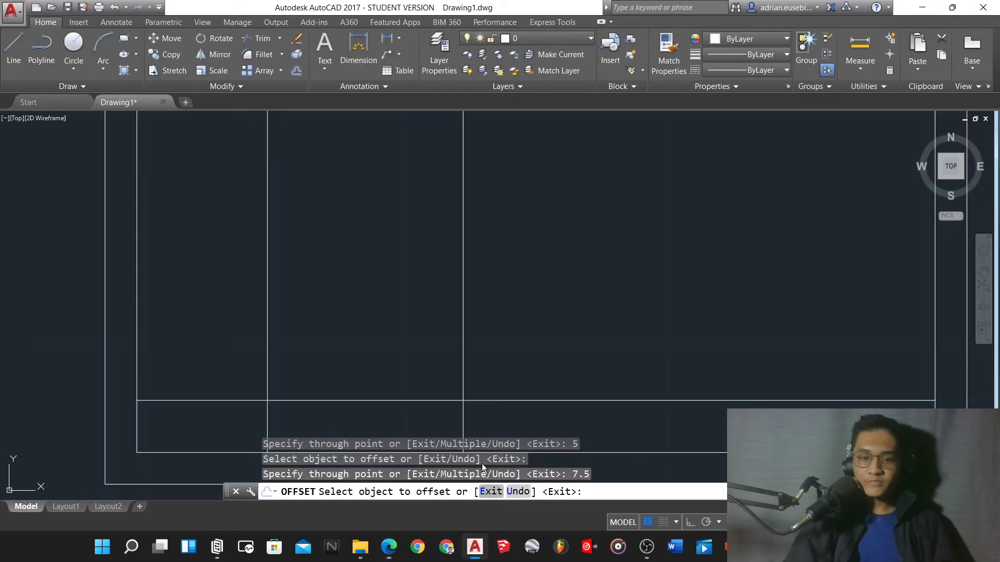
Offset the latest divider by 3 and bring up the reference PDF.
scroll(426, 350, "down", 2)
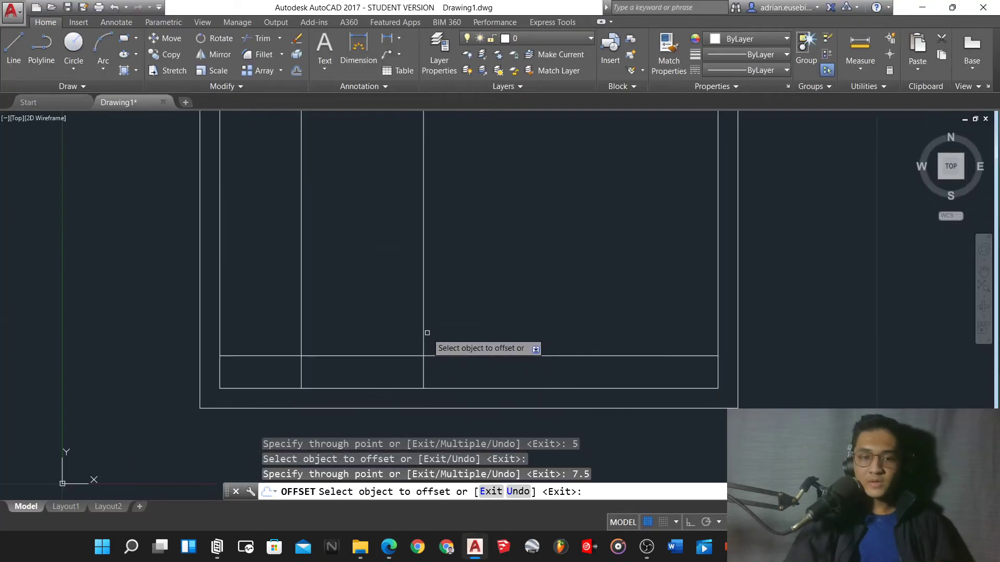
left_click(425, 331)
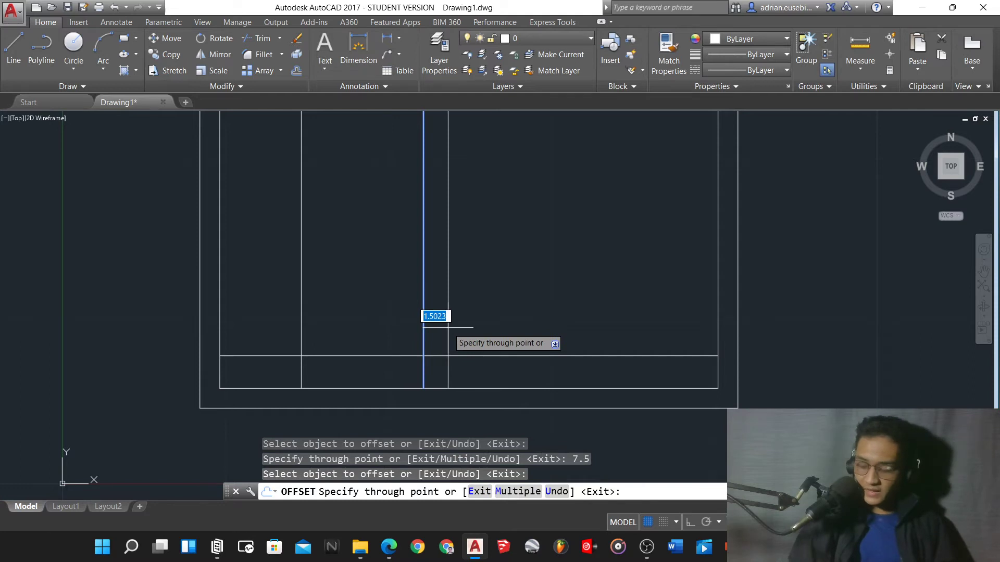
type("3")
key("Return")
scroll(448, 328, "up", 2)
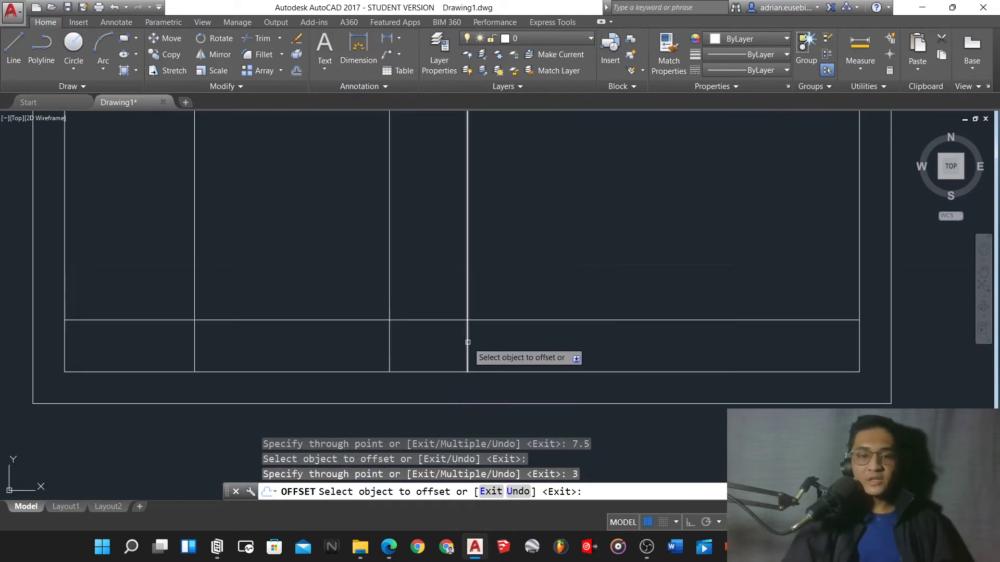
mouse_move(388, 547)
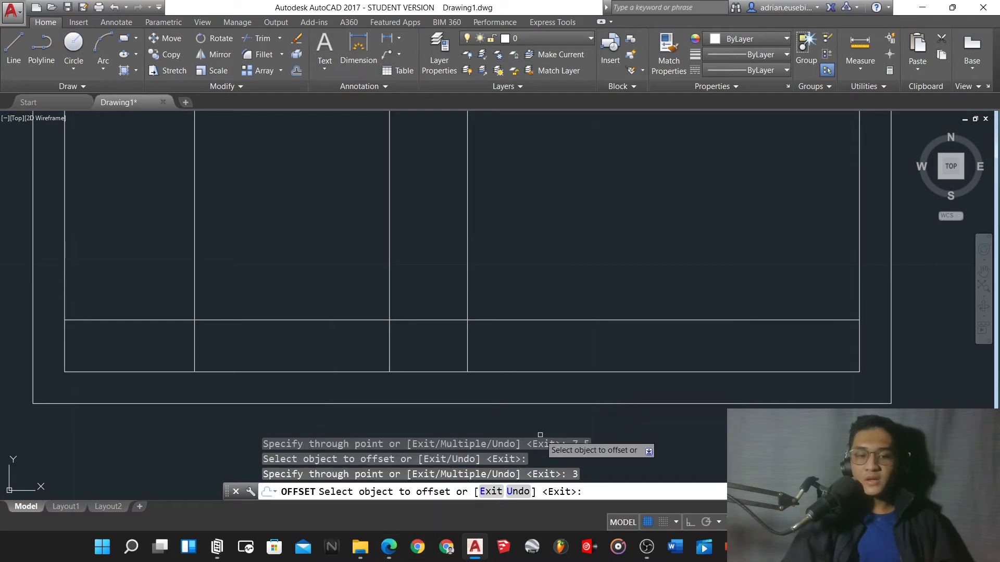
left_click(388, 547)
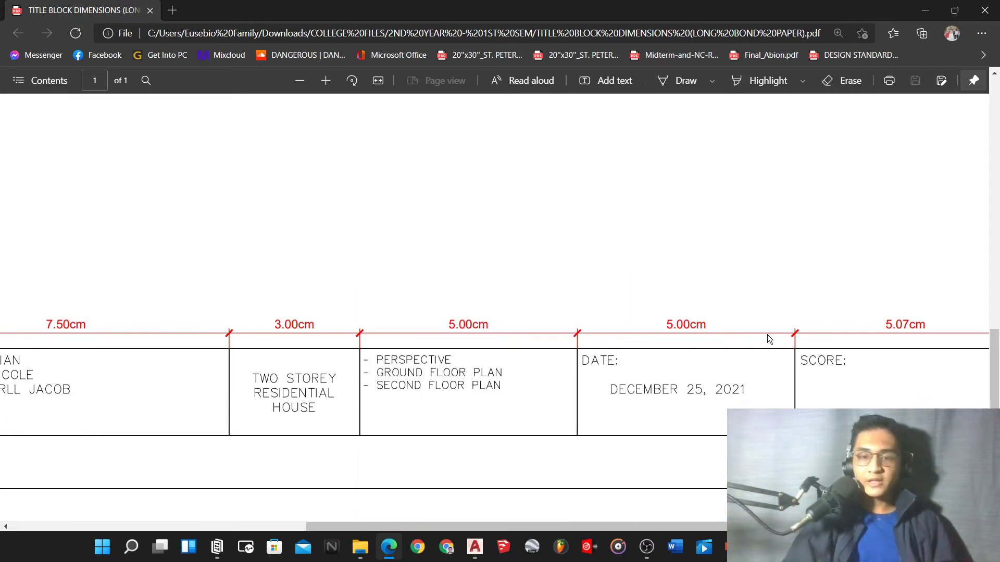
Read the 5.00 cm and 5.07 cm DATE and SCORE column widths in the PDF, then return to AutoCAD.
scroll(700, 328, "right", 3)
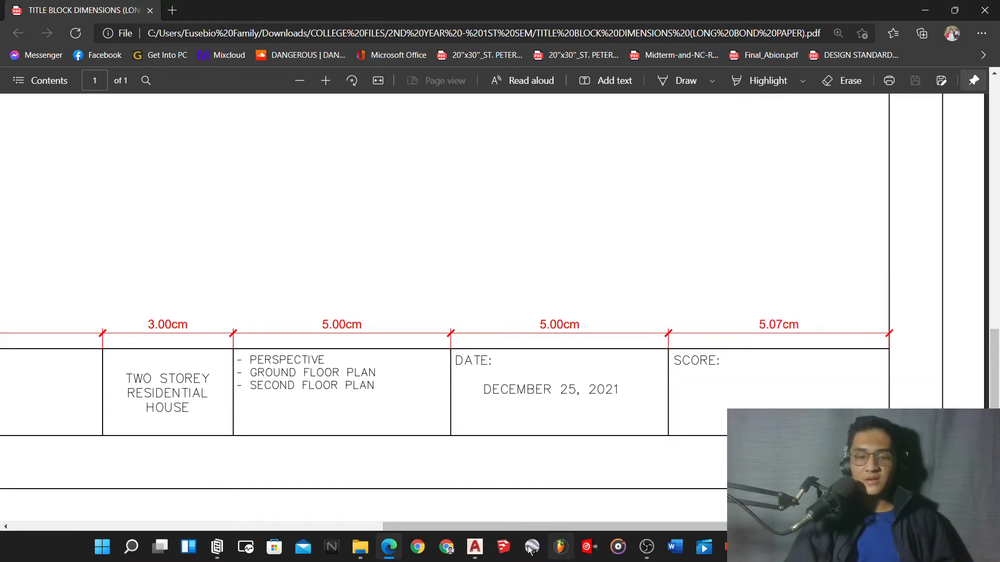
left_click(475, 548)
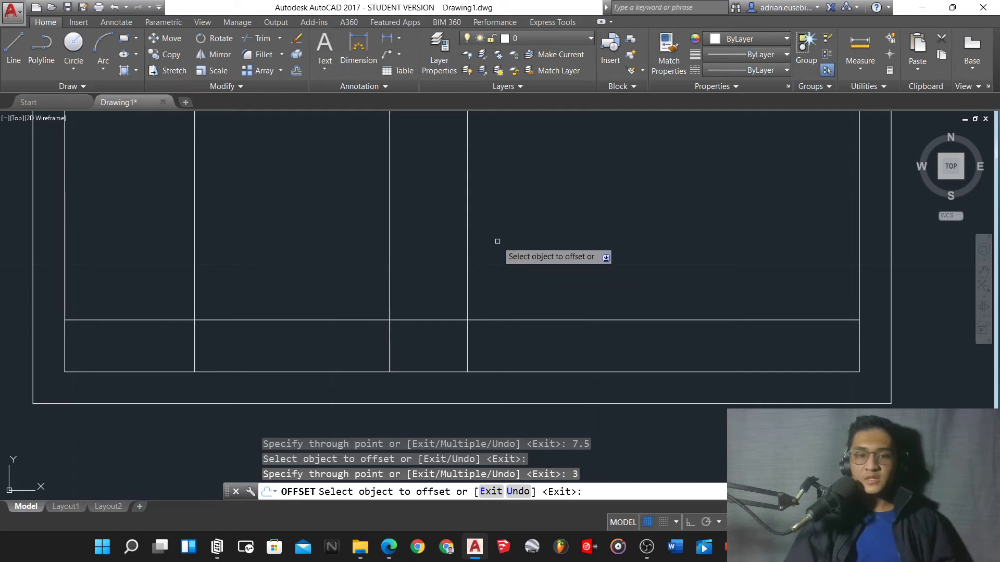
Offset the last divider by 5, offset the new line by 5 again, and end OFFSET.
left_click(468, 225)
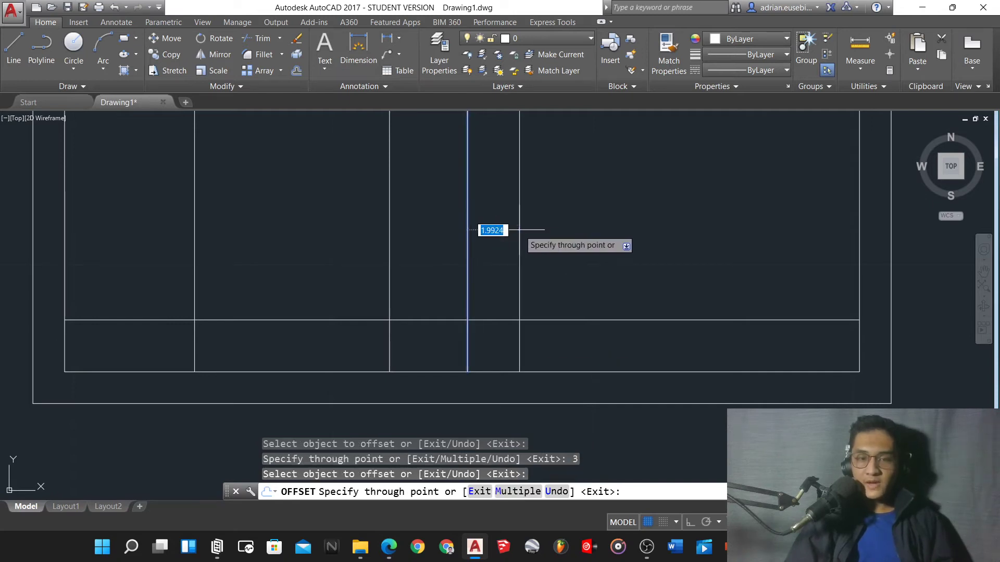
type("5")
key("Return")
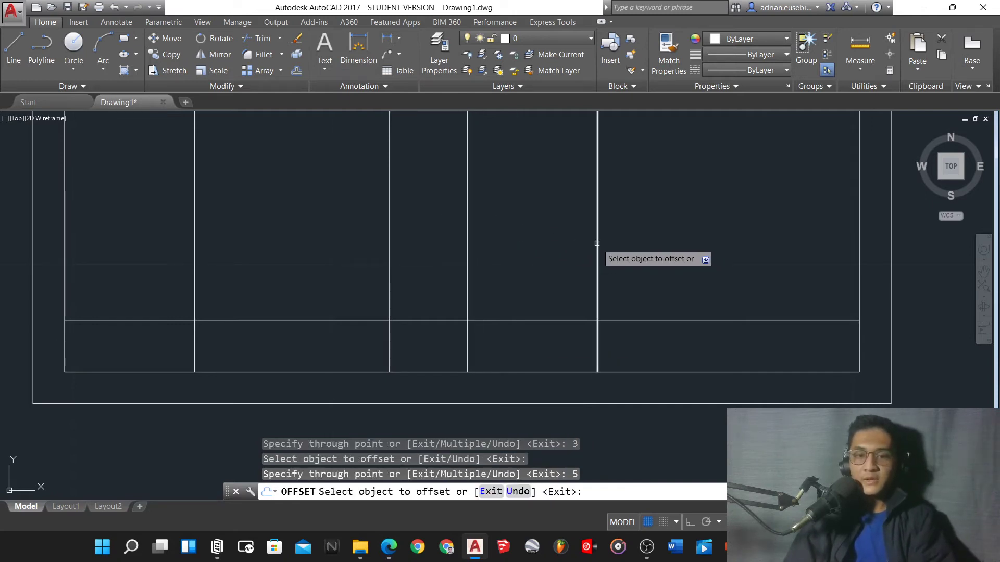
left_click(598, 245)
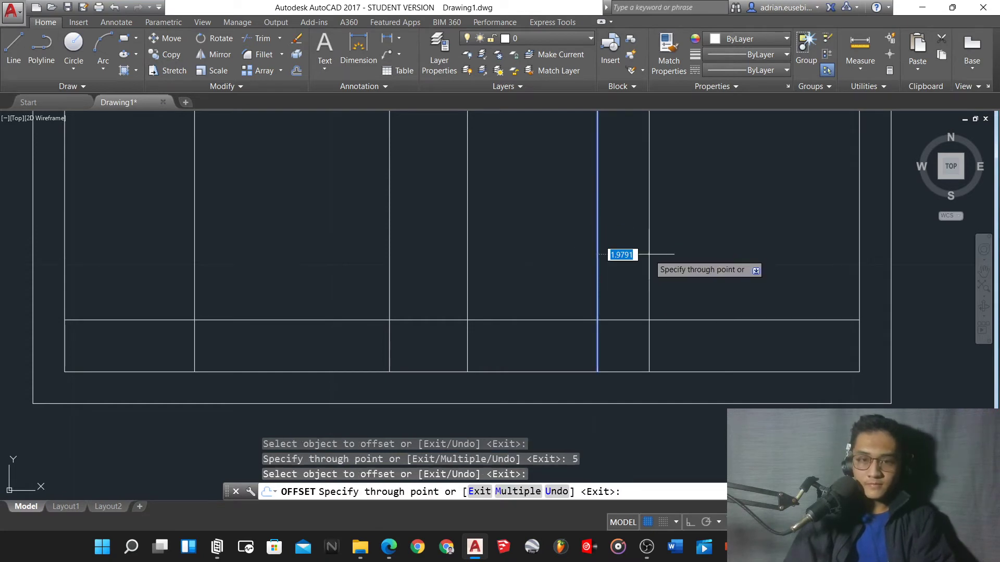
type("5")
key("Return")
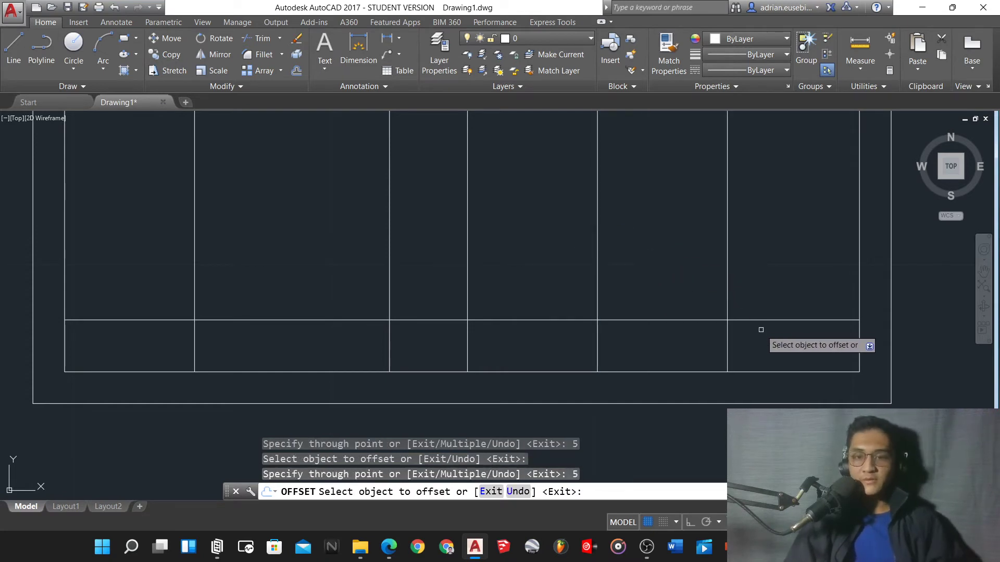
scroll(491, 346, "down", 4)
scroll(506, 315, "up", 2)
scroll(489, 259, "down", 2)
scroll(473, 284, "up", 2)
scroll(480, 244, "down", 2)
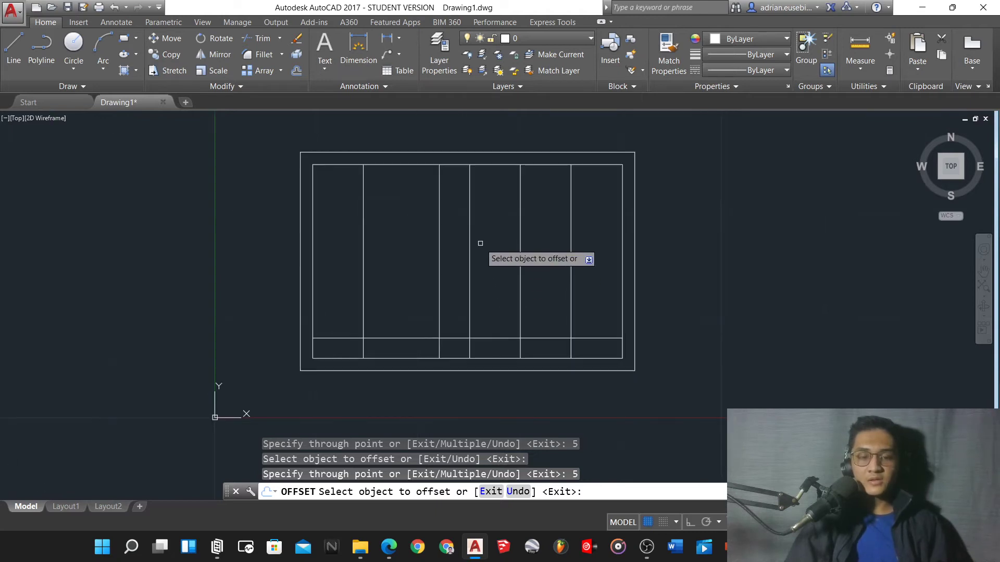
key("Return")
scroll(399, 229, "up", 2)
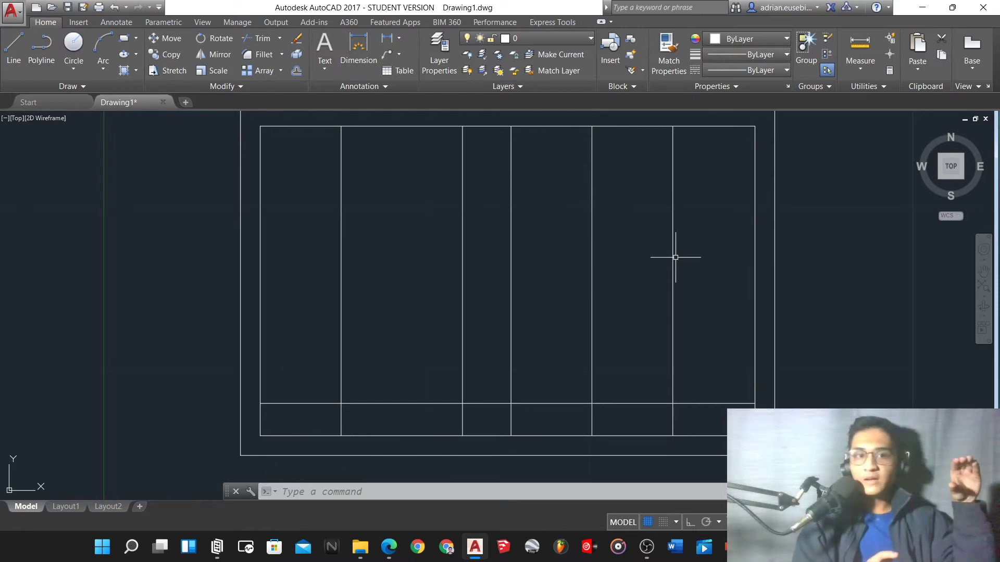
Use TR with a crossing window to cut the vertical lines back to the title block strip.
type("TR")
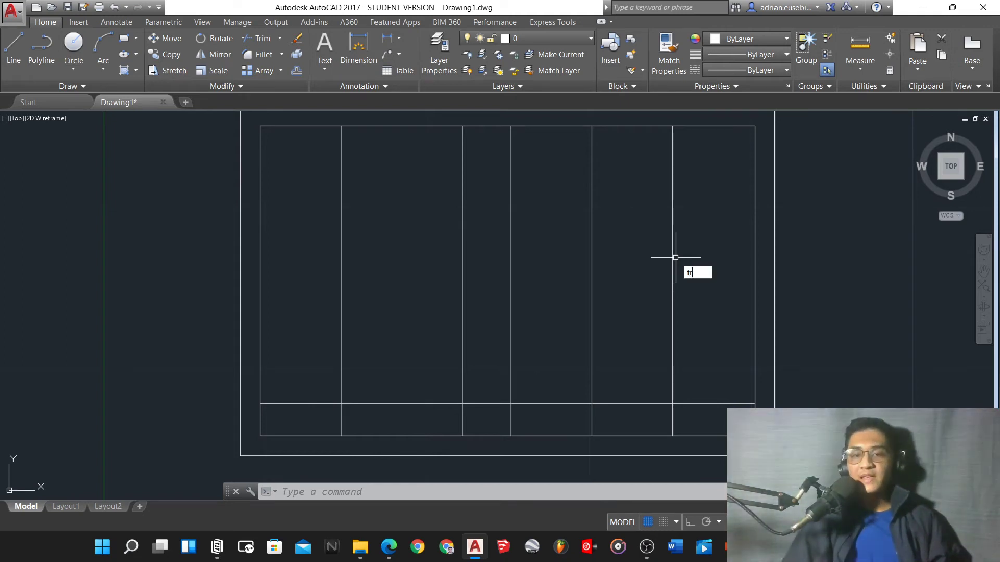
key("Return")
key("Return")
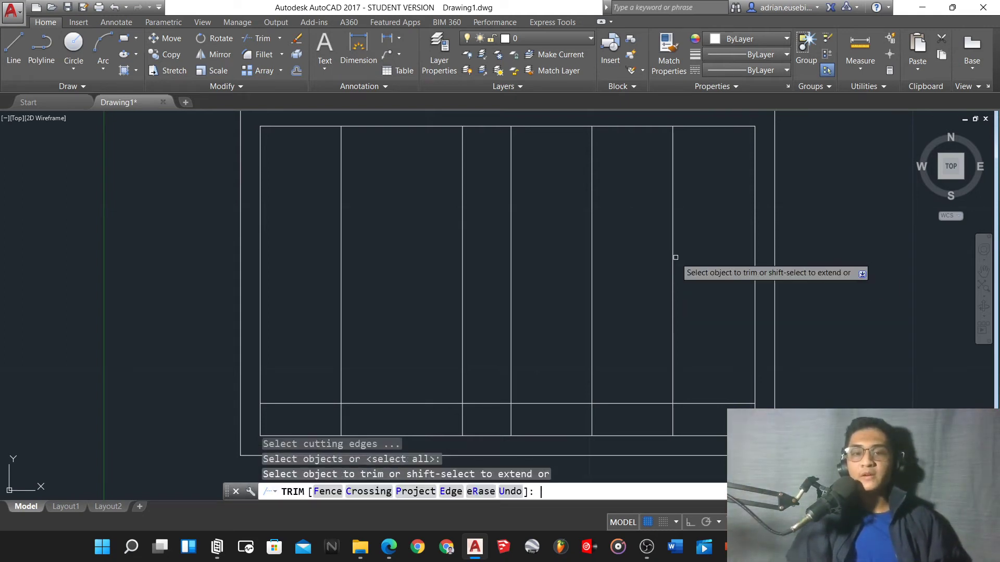
left_click(703, 341)
scroll(309, 166, "down", 2)
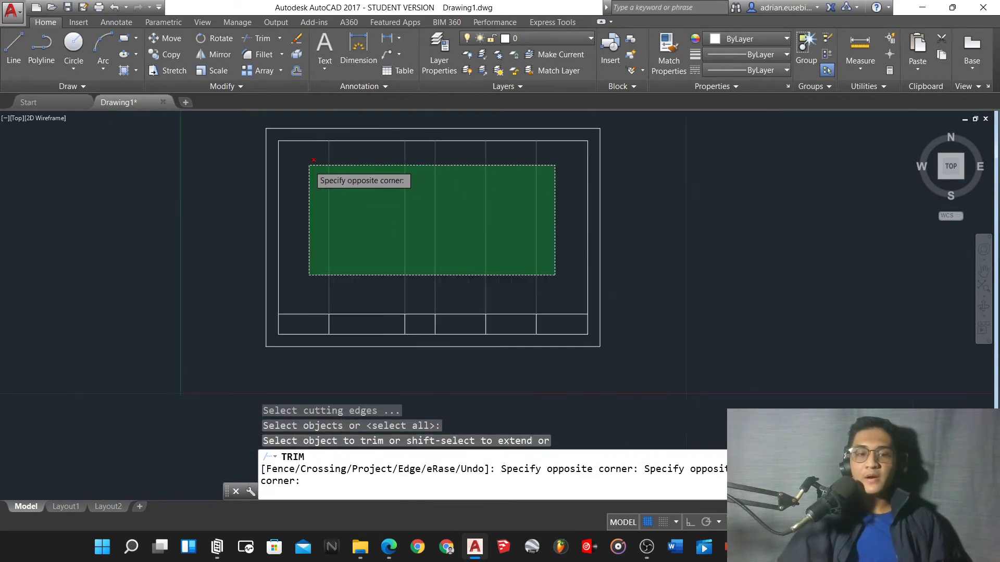
left_click(309, 165)
key("Return")
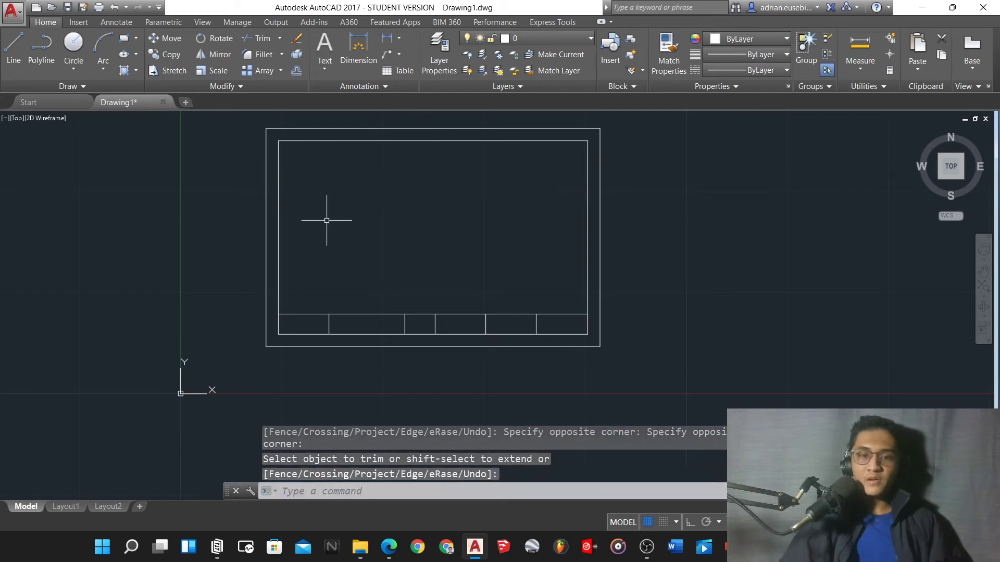
scroll(319, 181, "up", 2)
scroll(318, 236, "down", 2)
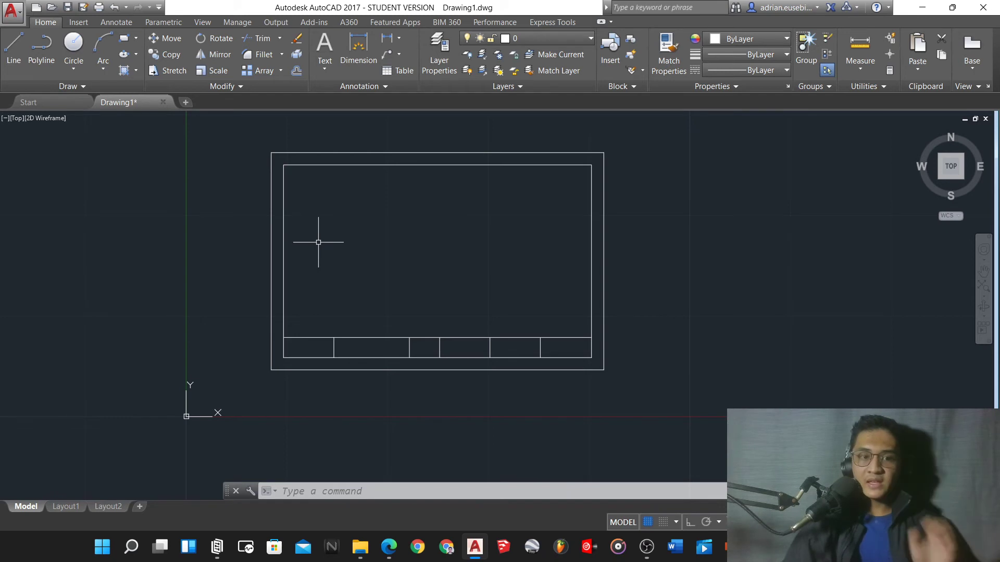
Select the four inner border lines and the title block's top line.
scroll(278, 353, "up", 3)
scroll(286, 357, "down", 3)
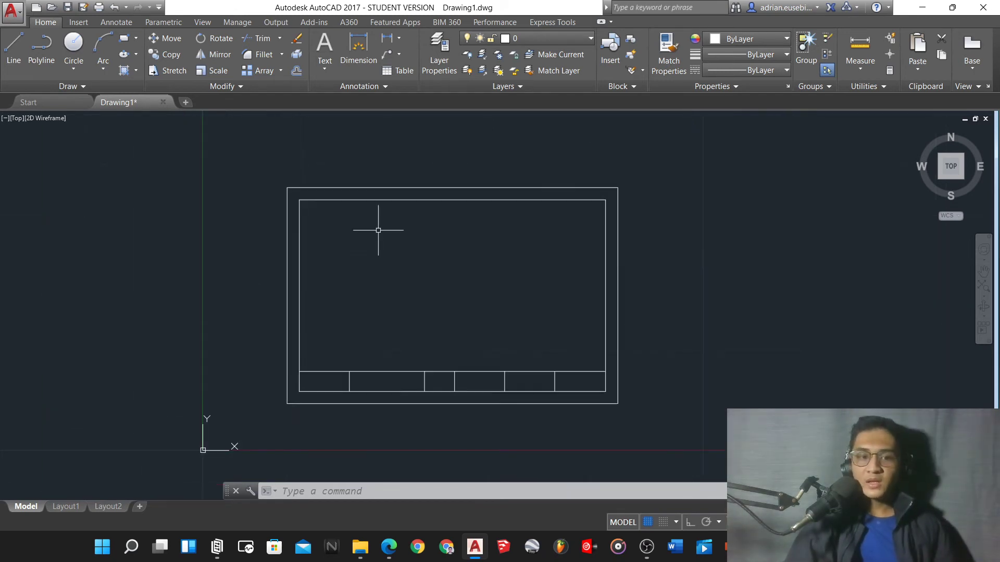
left_click(406, 226)
left_click(295, 196)
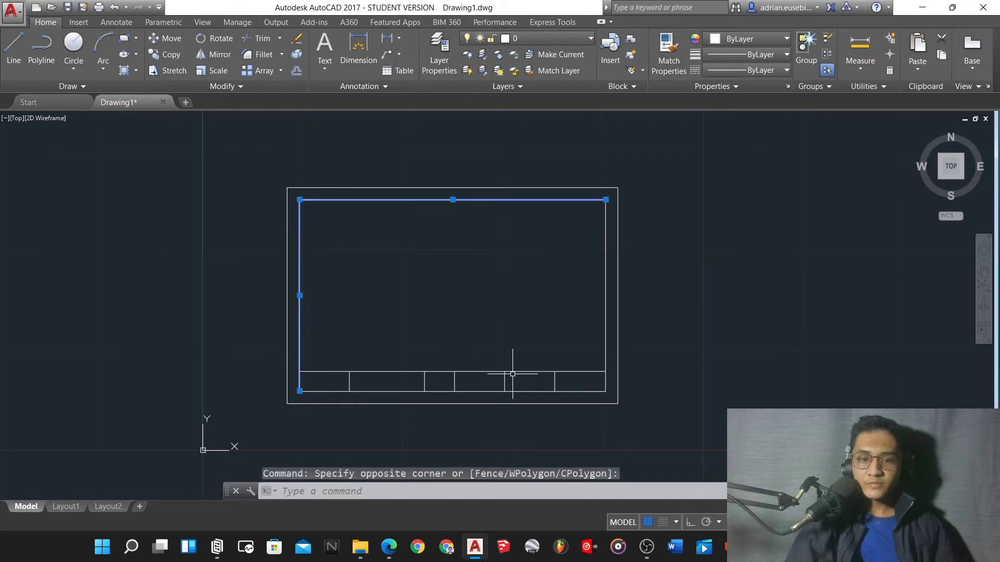
left_click(535, 390)
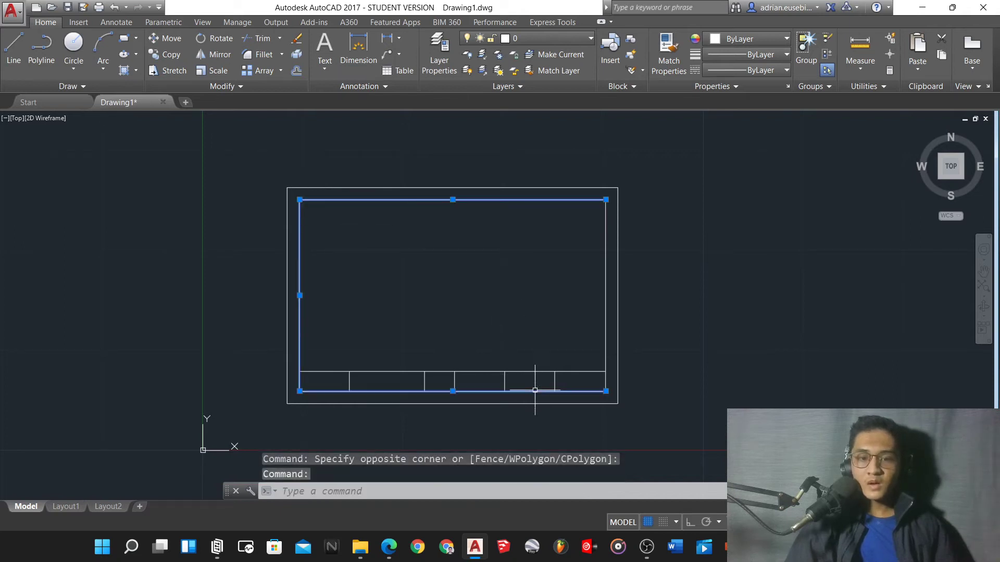
left_click(607, 311)
scroll(598, 305, "up", 1)
scroll(583, 346, "down", 1)
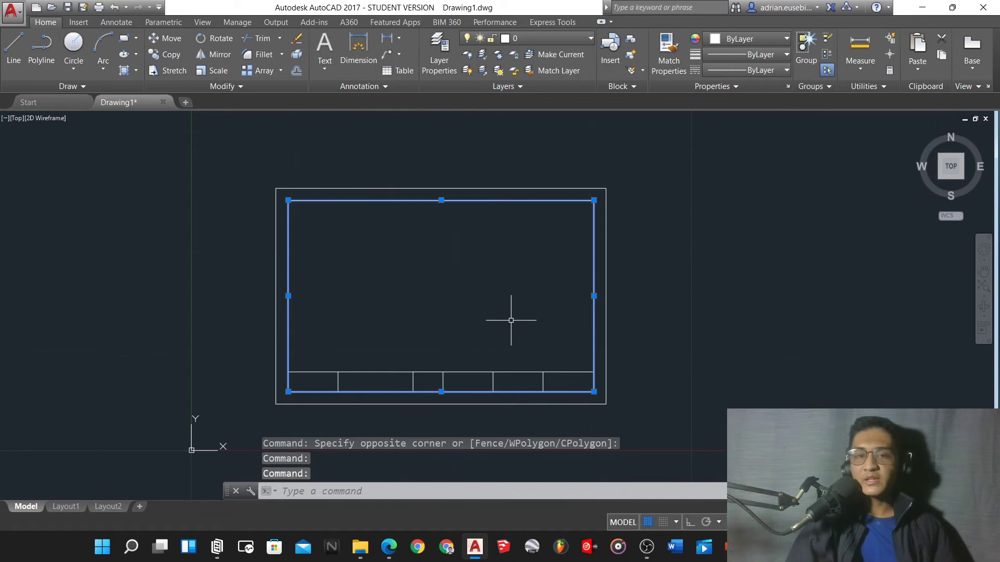
left_click(423, 371)
scroll(423, 370, "up", 1)
scroll(433, 364, "down", 1)
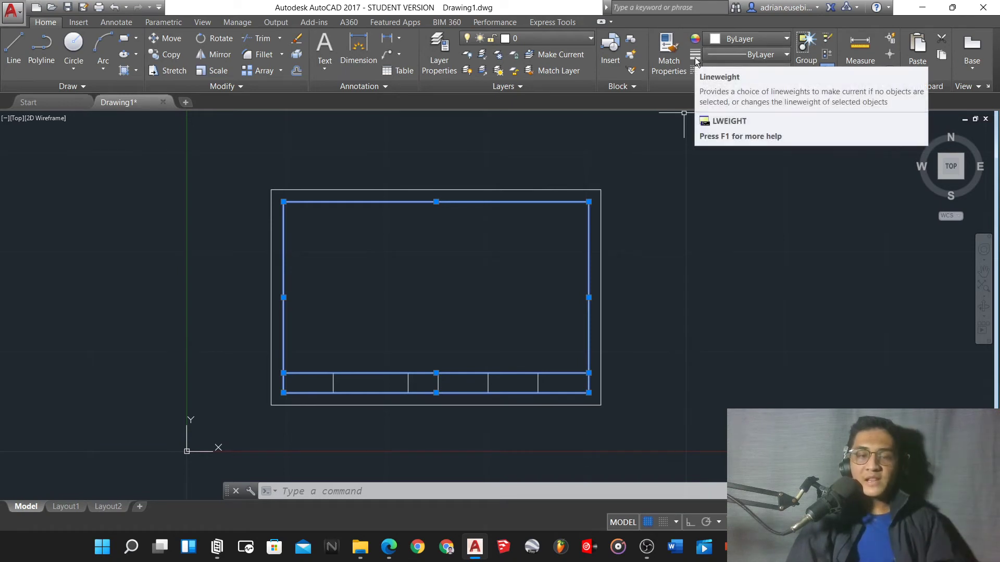
Assign the selected lines a 0.70 mm lineweight and verify it on the title block's top line.
left_click(733, 56)
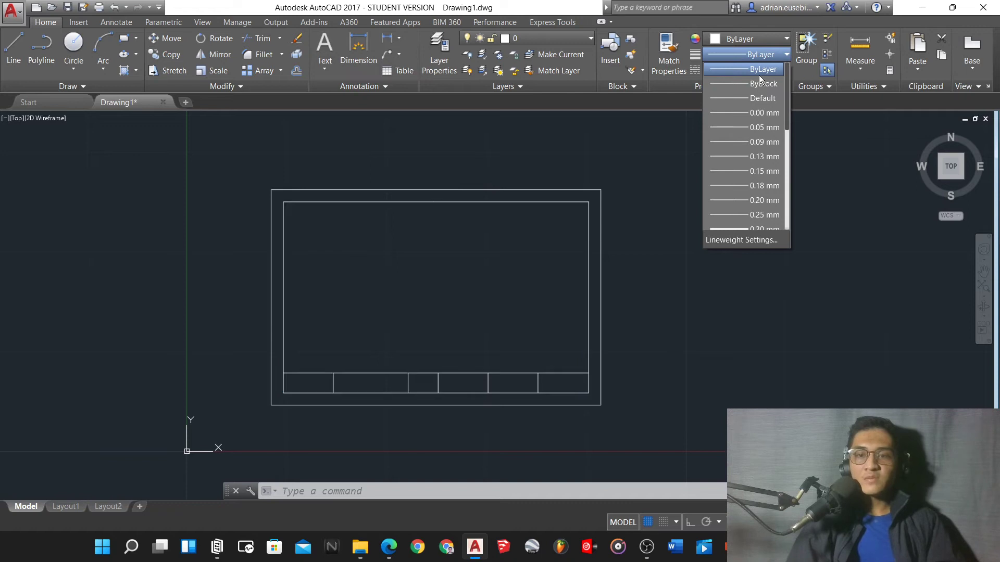
scroll(735, 140, "down", 3)
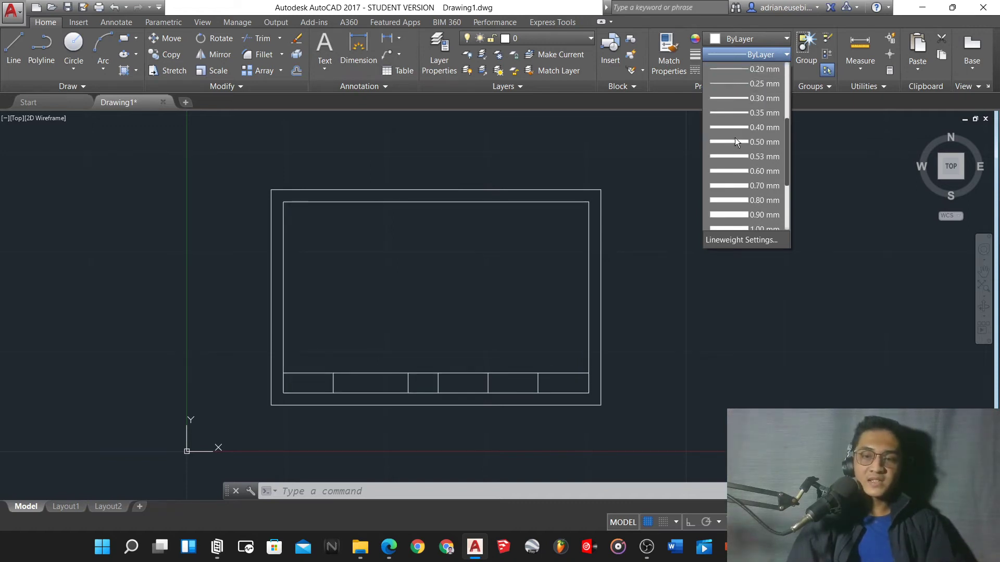
left_click(746, 183)
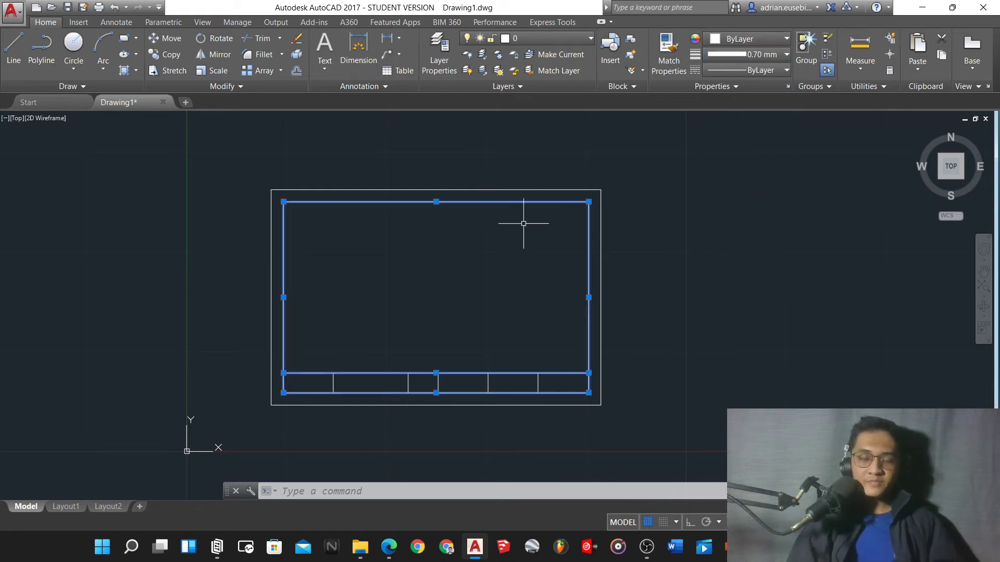
key("Escape")
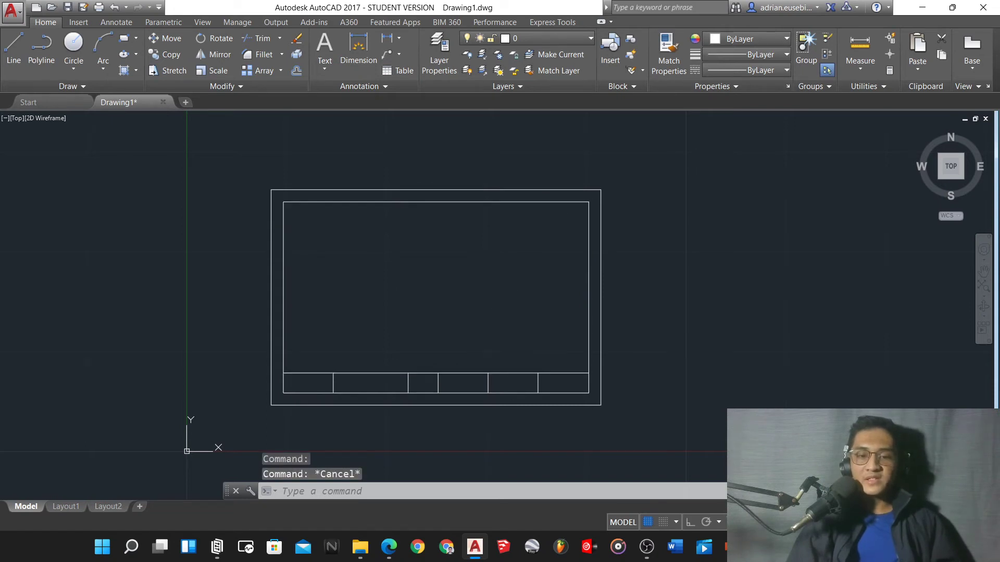
left_click(531, 374)
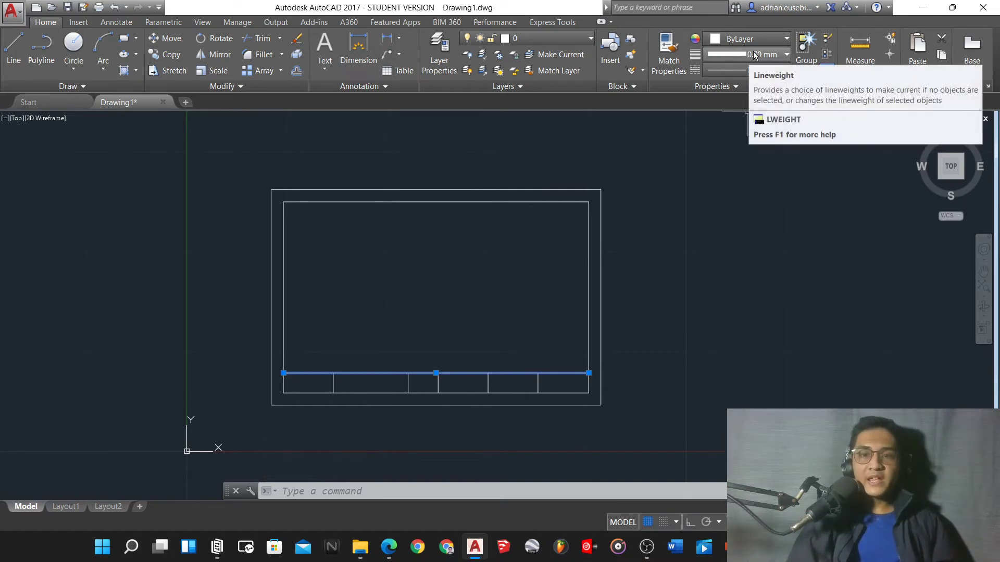
key("Escape")
key("Escape")
key("Escape")
scroll(299, 391, "up", 4)
scroll(286, 383, "down", 2)
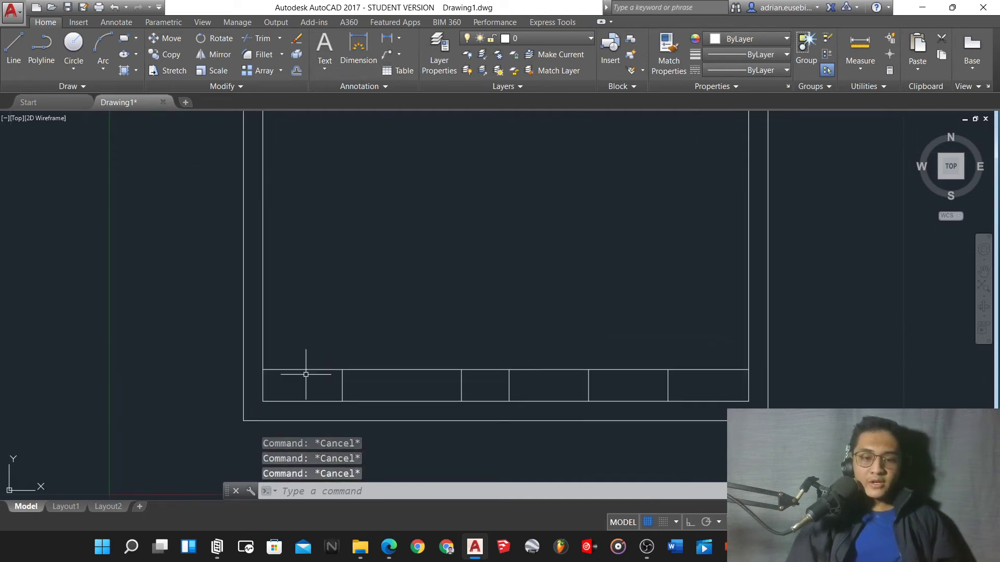
scroll(305, 375, "up", 2)
Check the PDF's 5.00 cm by 2.00 cm school-name cell, then return to AutoCAD.
left_click(398, 539)
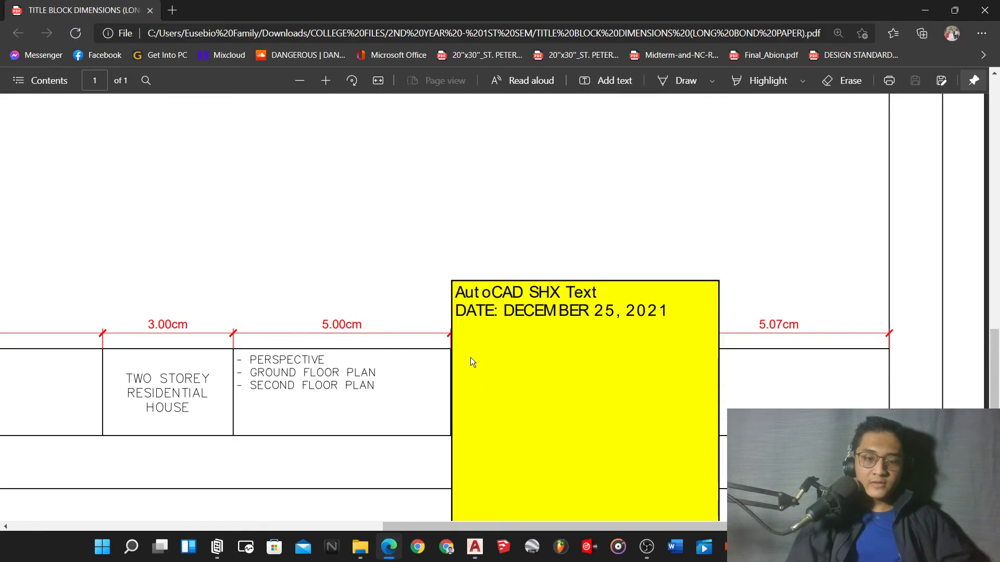
scroll(447, 308, "left", 10)
scroll(258, 433, "up", 5, "ctrl")
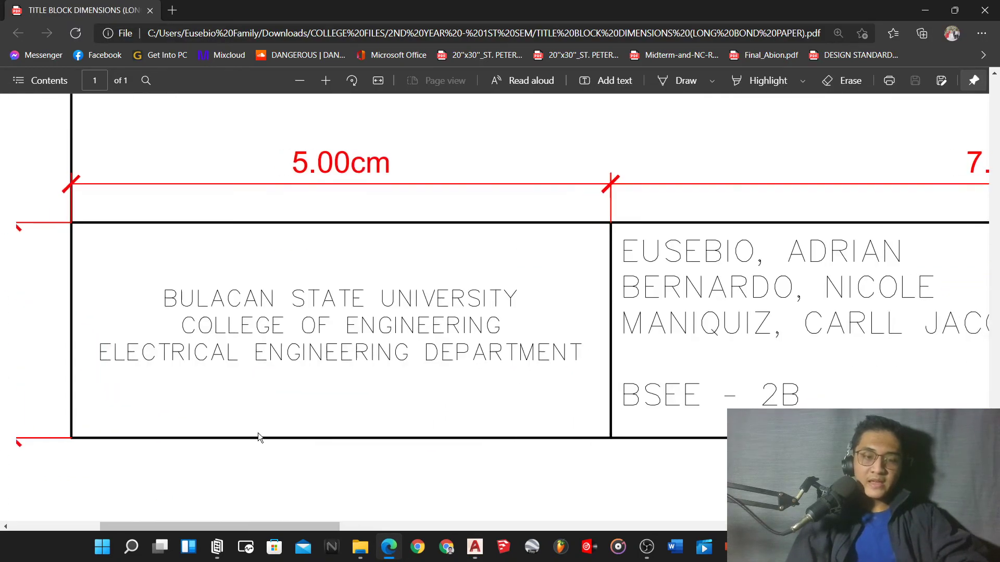
scroll(327, 440, "right", 2)
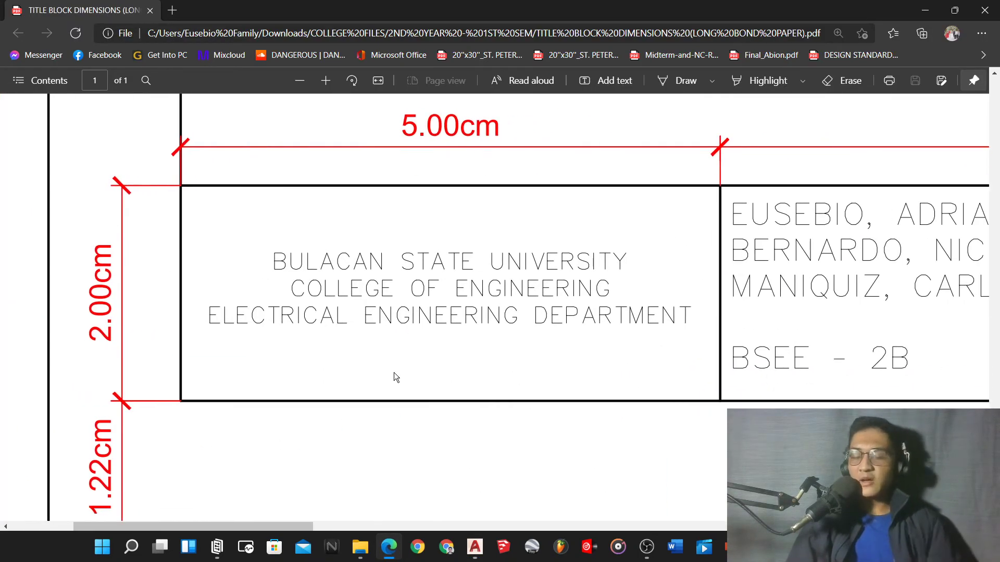
left_click(474, 547)
scroll(228, 424, "up", 4)
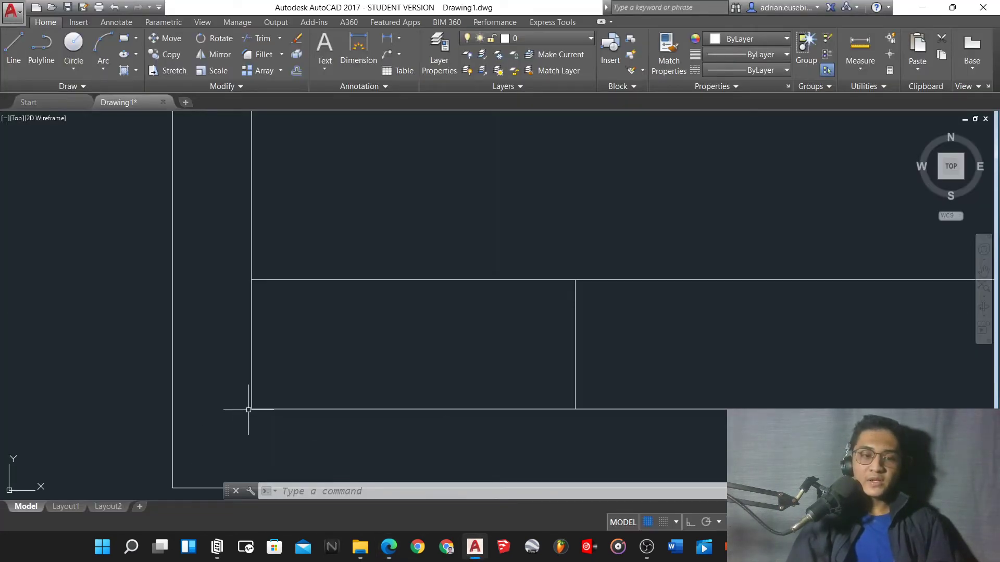
Start an MTEXT box with T and pick its two corners across the leftmost title-block cell.
scroll(244, 410, "up", 2)
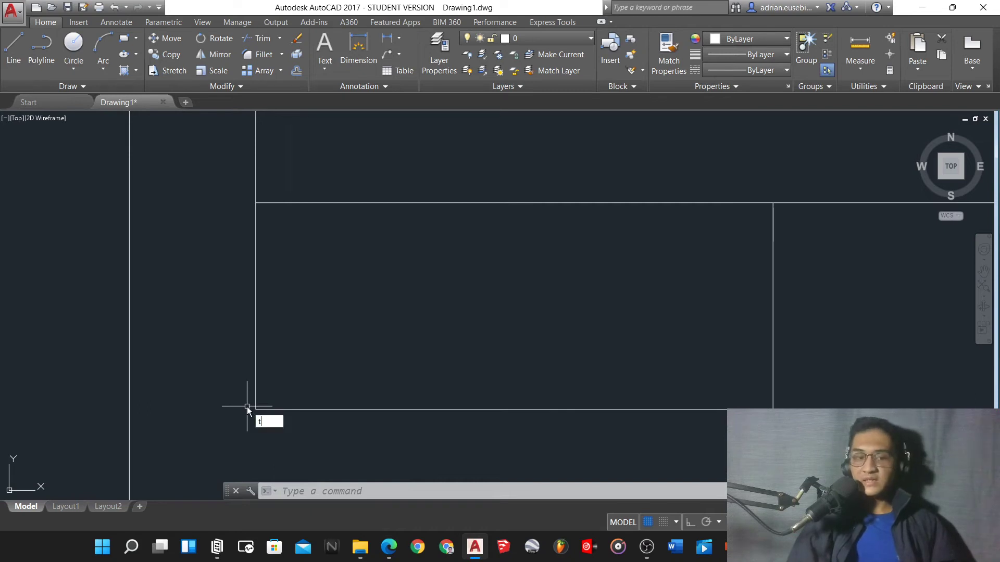
type("t")
key("Return")
scroll(292, 308, "down", 4)
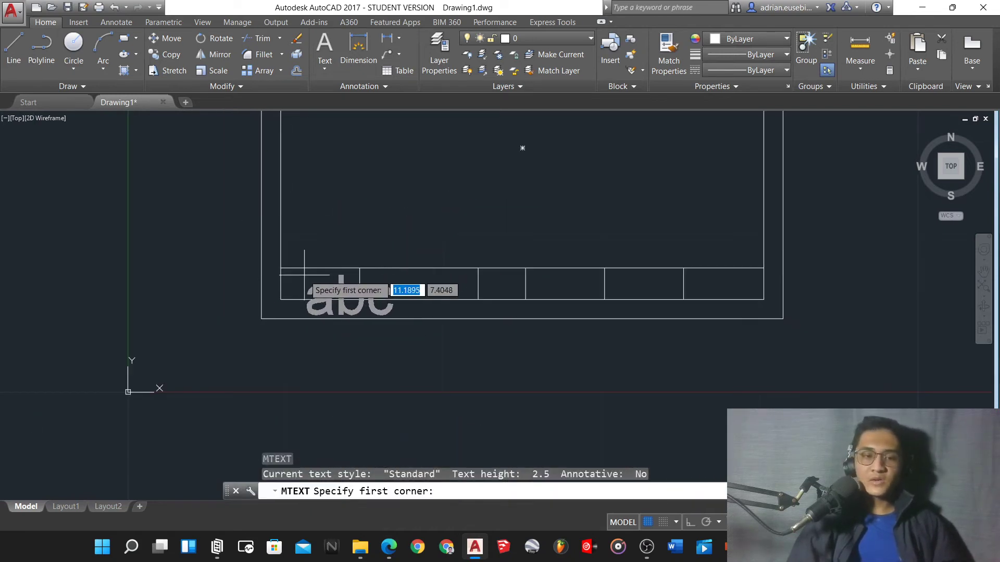
scroll(299, 276, "up", 4)
scroll(263, 240, "up", 5)
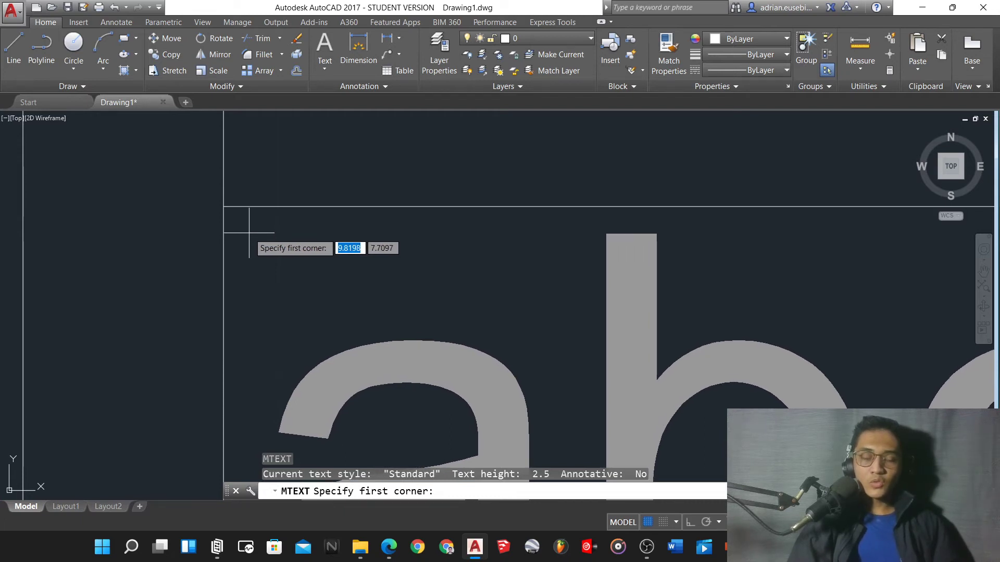
left_click(249, 233)
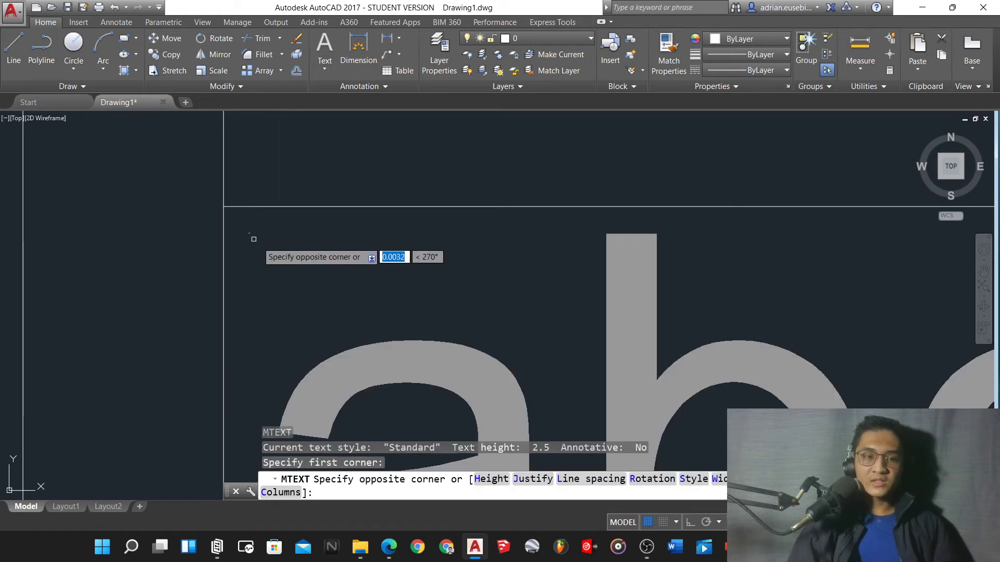
scroll(521, 286, "down", 3)
scroll(479, 296, "up", 2)
scroll(521, 296, "up", 3)
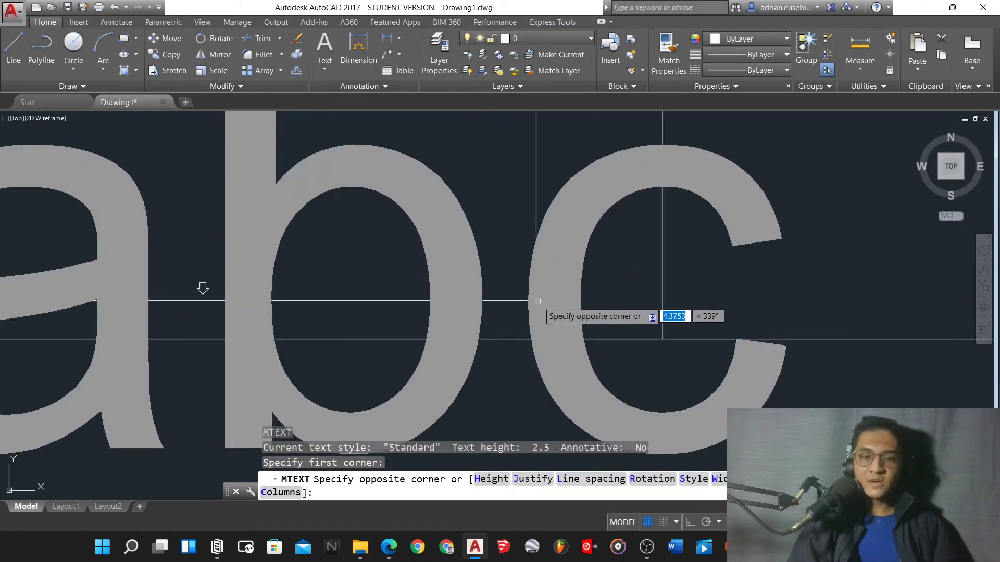
scroll(562, 296, "down", 3)
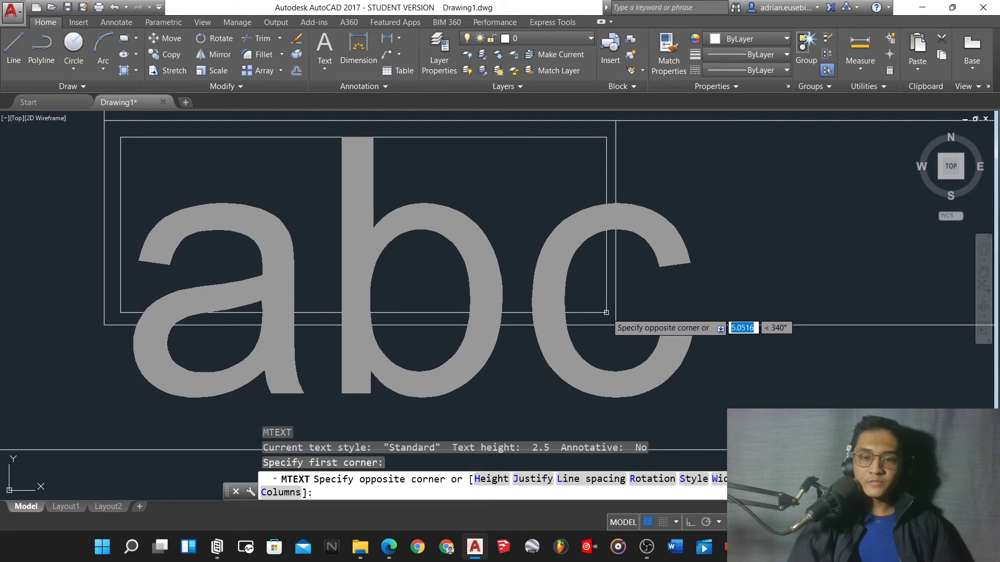
left_click(606, 315)
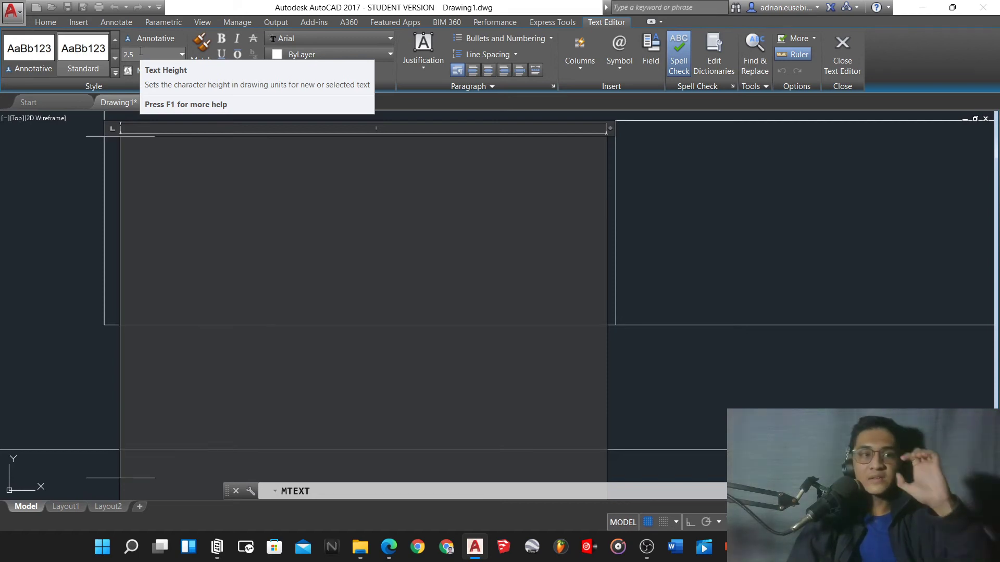
Set the empty text box to 0.25 height and centre alignment, then close it without text.
left_click(141, 51)
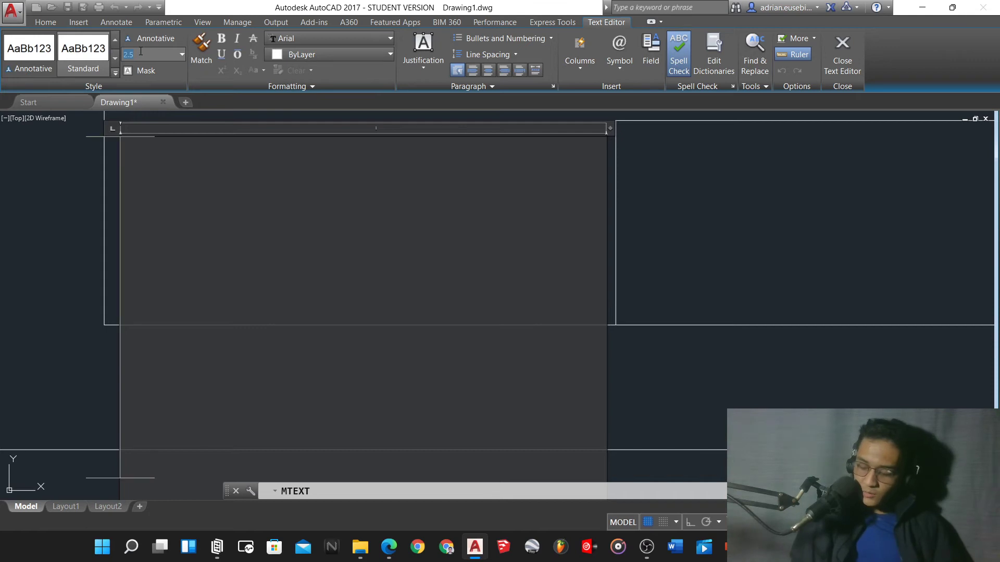
type("0.25")
key("Return")
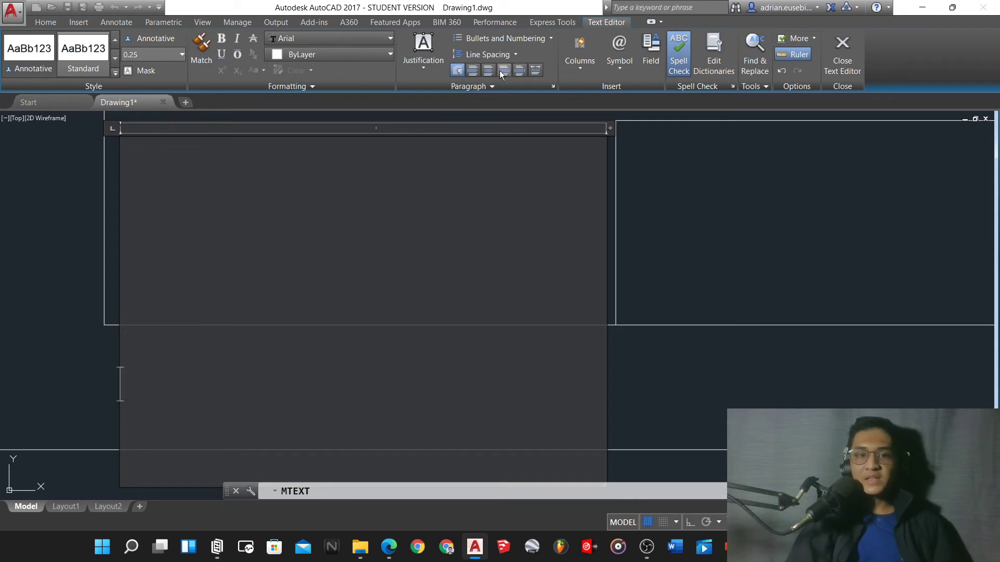
left_click(391, 550)
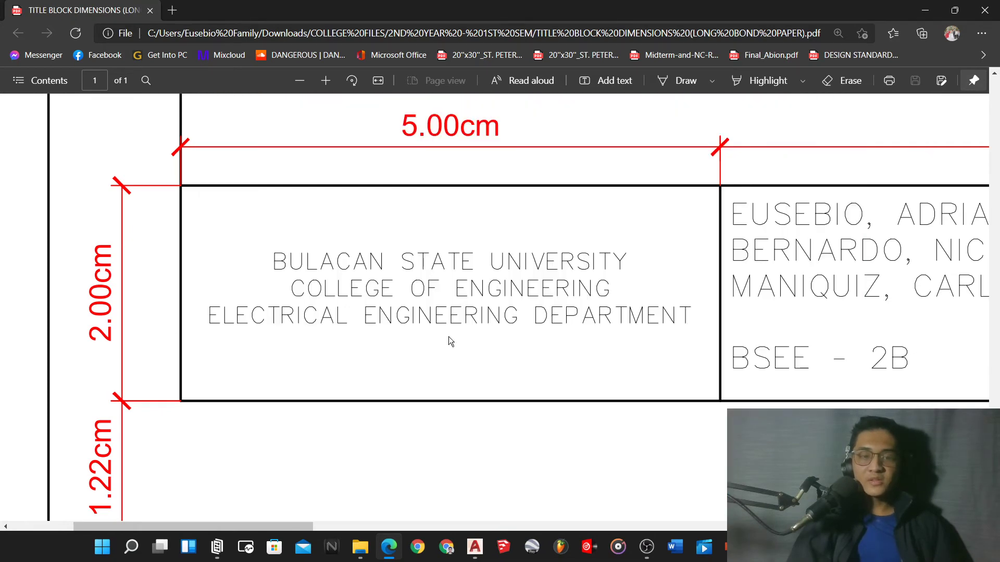
left_click(471, 545)
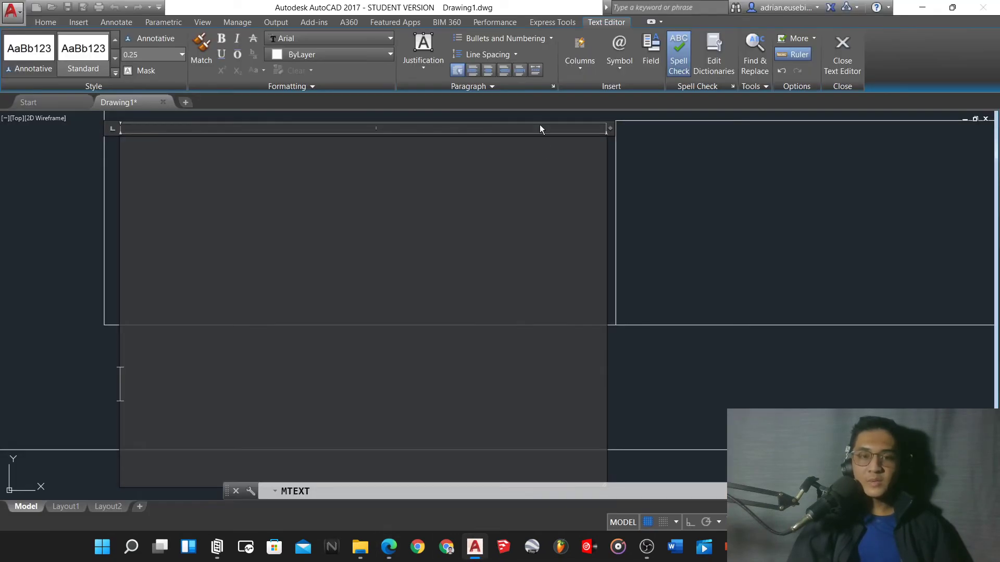
left_click(489, 71)
scroll(408, 188, "down", 2)
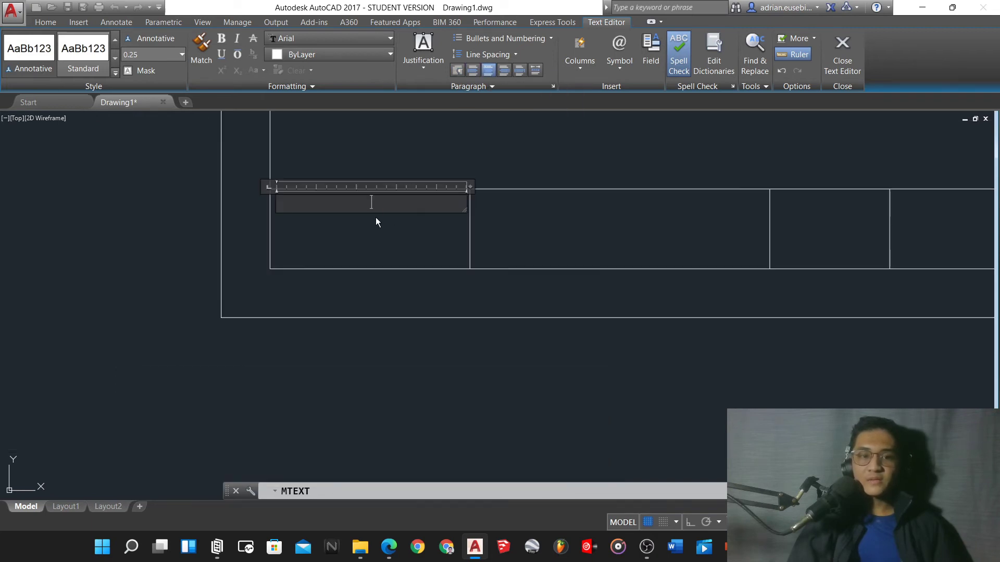
left_click(377, 229)
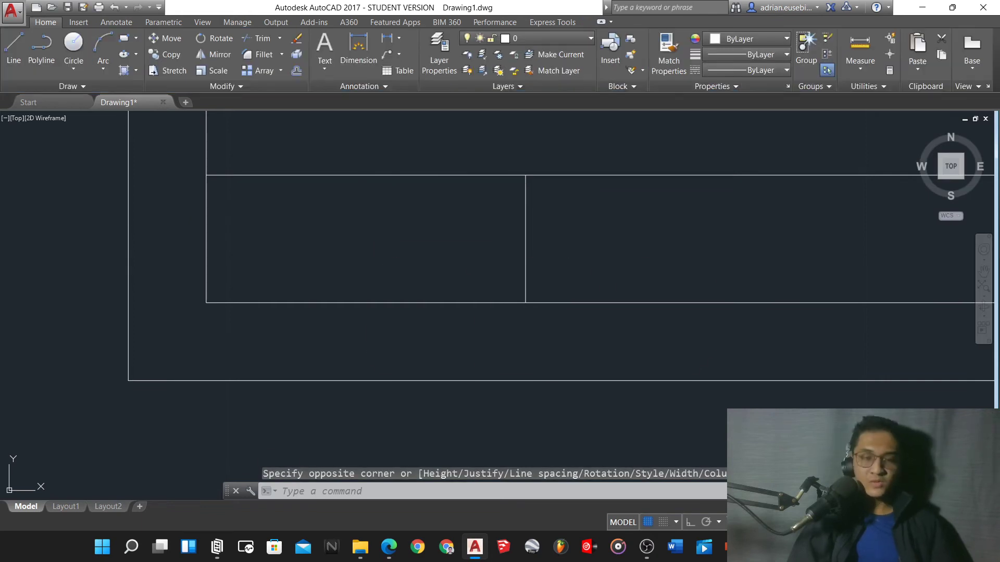
Draw a new MTEXT box in the left cell at 0.25 height, centred, stretched to fill the cell.
key("Return")
left_click(215, 183)
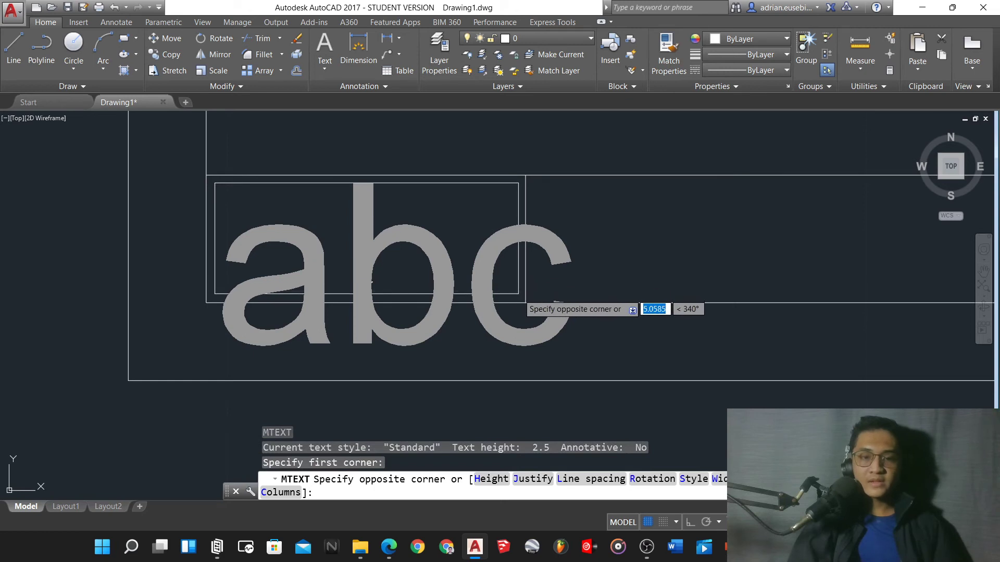
left_click(519, 292)
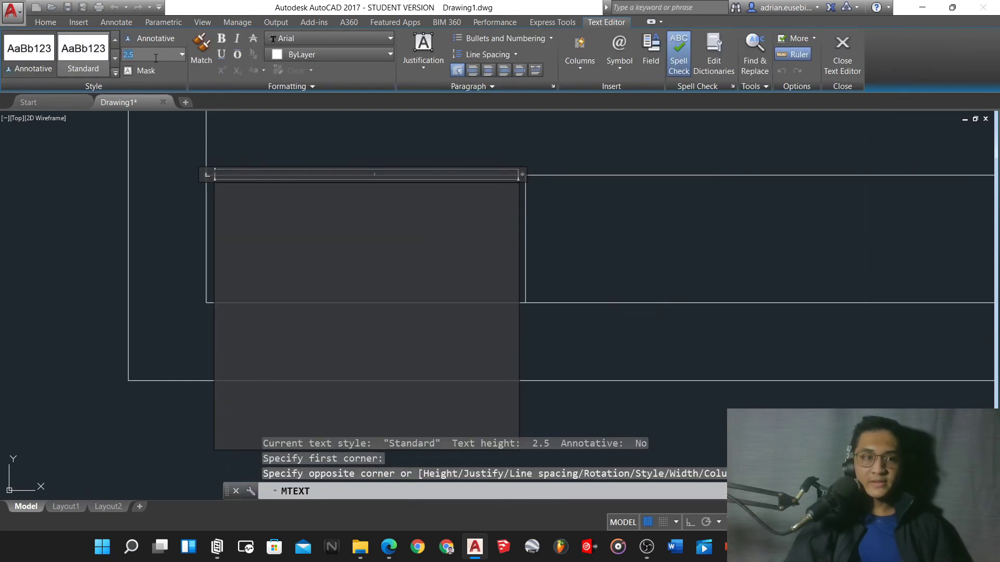
type("0.25")
key("Return")
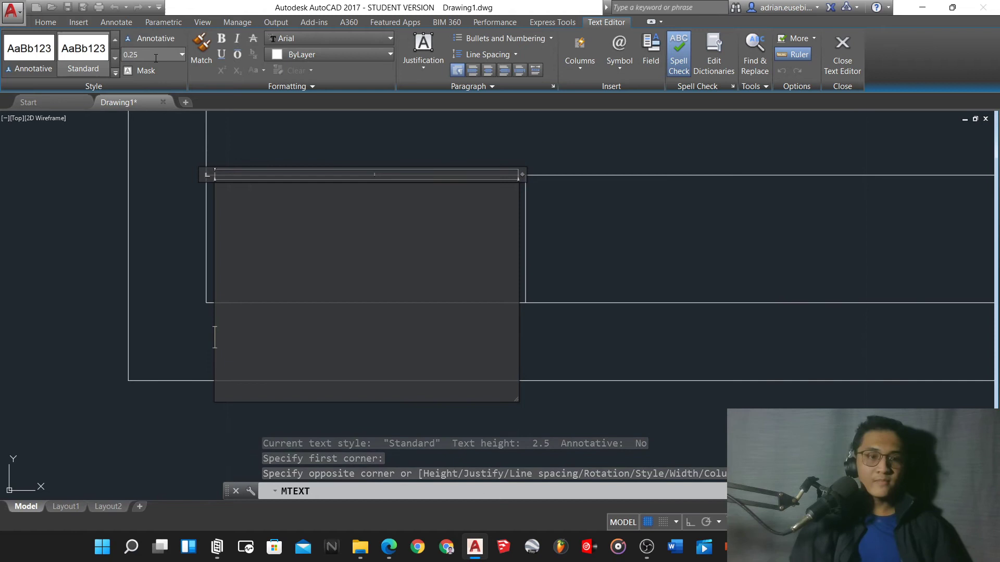
left_click(488, 70)
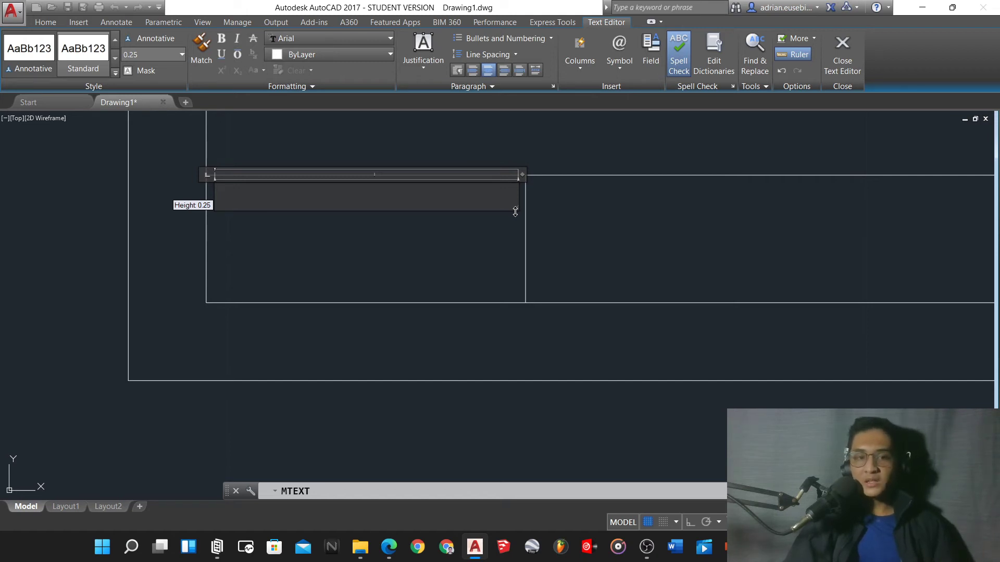
left_click_drag(515, 215, 511, 308)
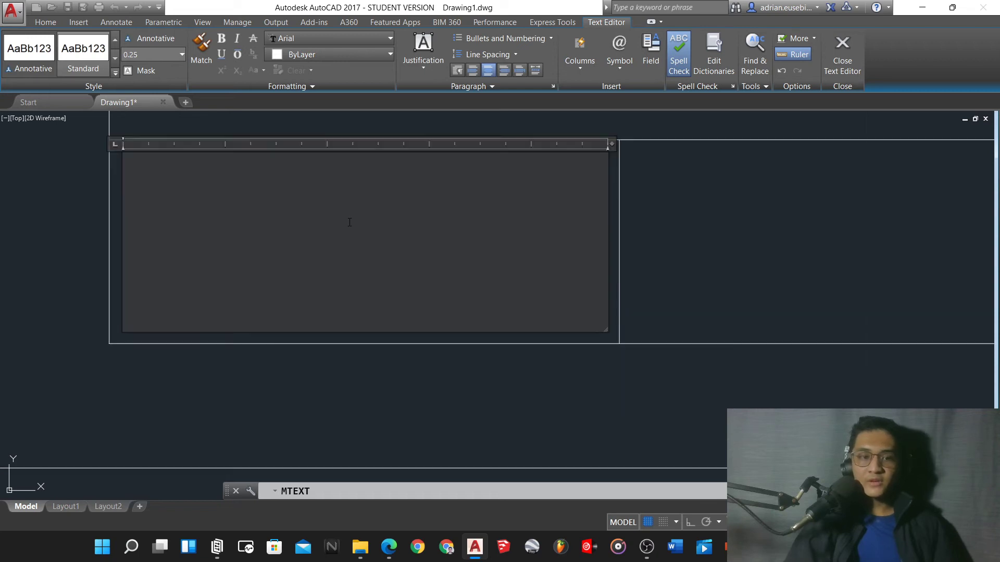
scroll(289, 193, "up", 2)
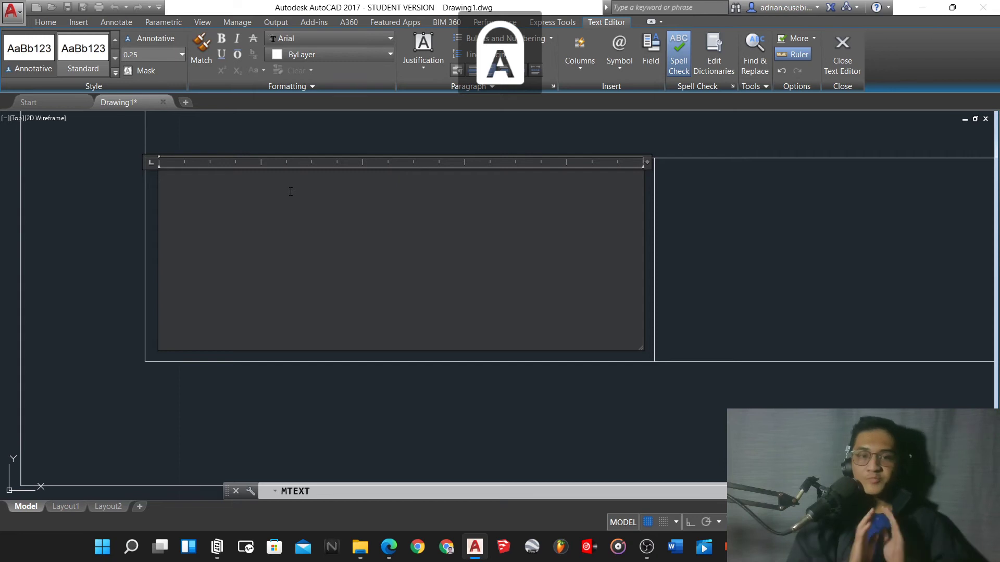
Type BULACAN STATE UNIVERSITY and set it to 0.15 text height.
type("BULACAN STA")
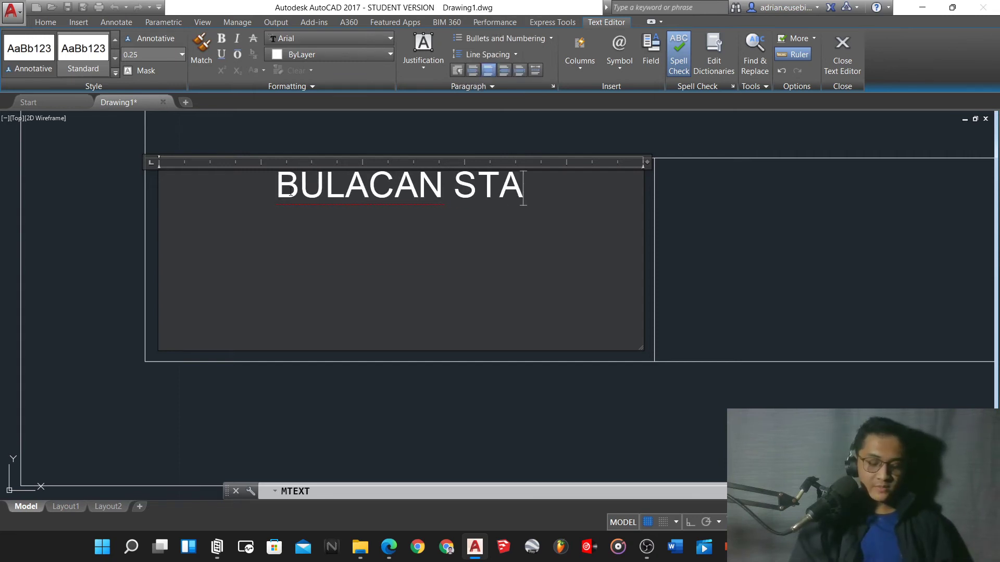
type("TE UNIV")
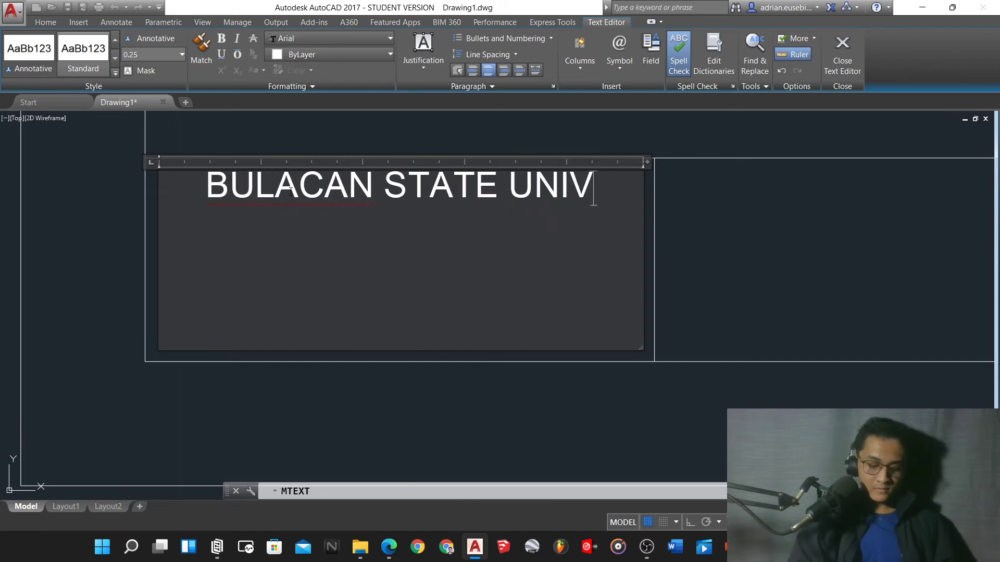
type("ERSITY")
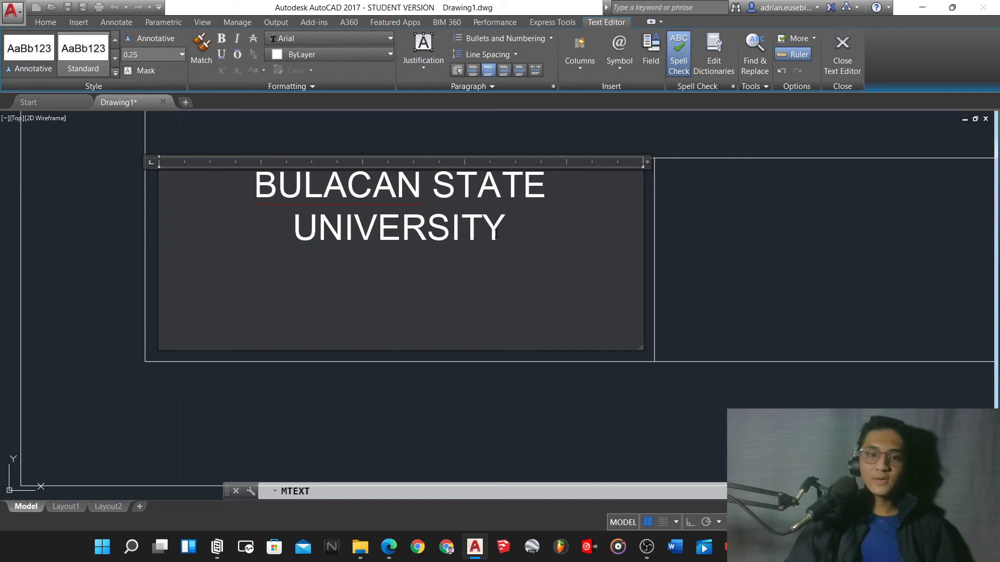
left_click(268, 165, "shift")
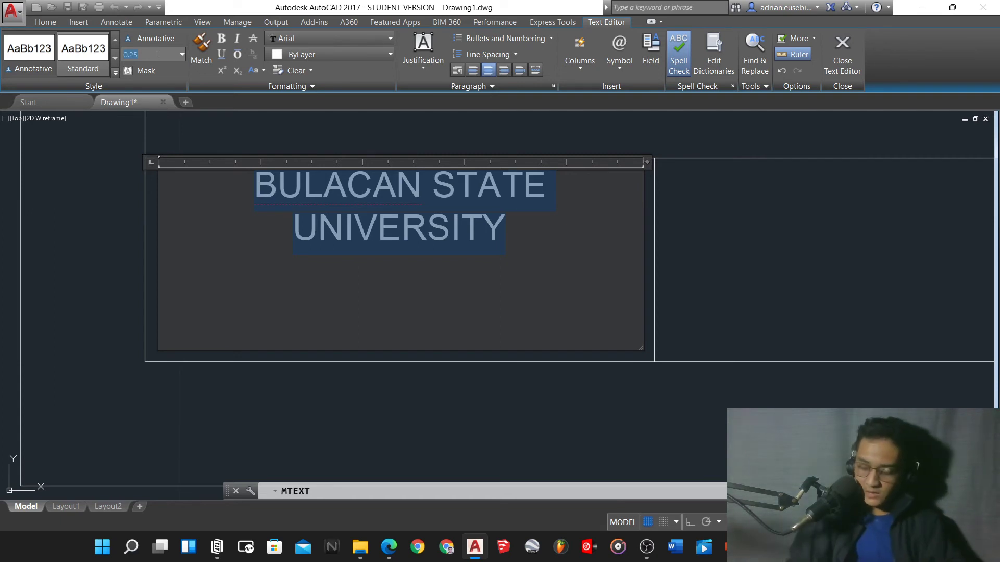
key("Return")
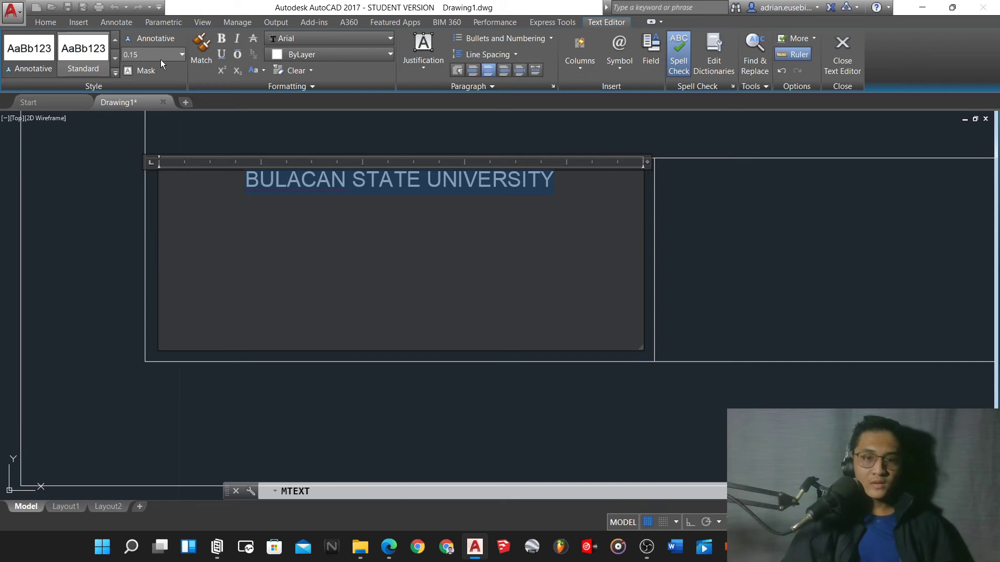
left_click(570, 187)
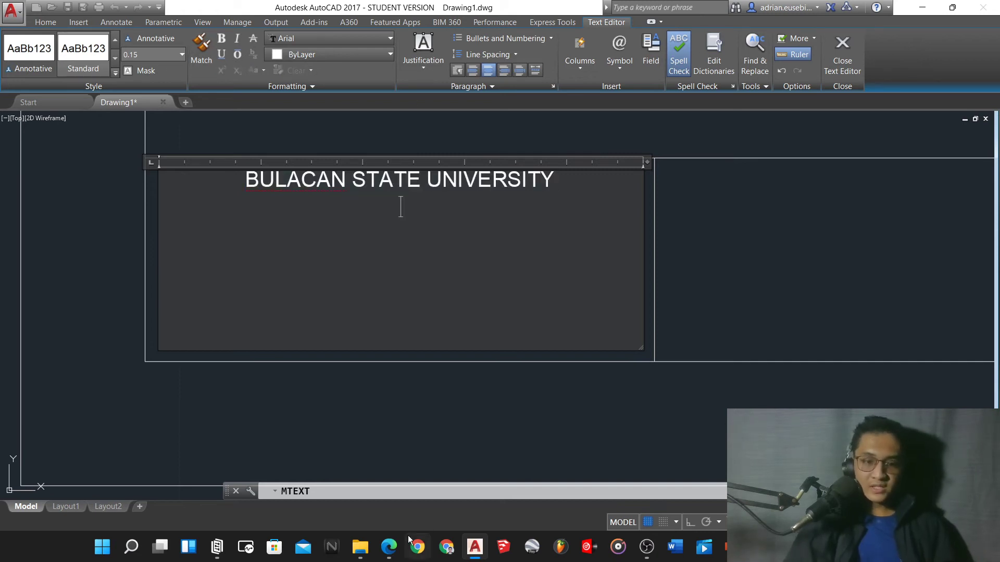
left_click(380, 553)
left_click(380, 553)
Add the lines COLLEGE OF ENGINEERING and ELECTRICAL ENGINEERING DEPARTMENT, checking them against the reference PDF.
key("Return")
type("COLLEGE ")
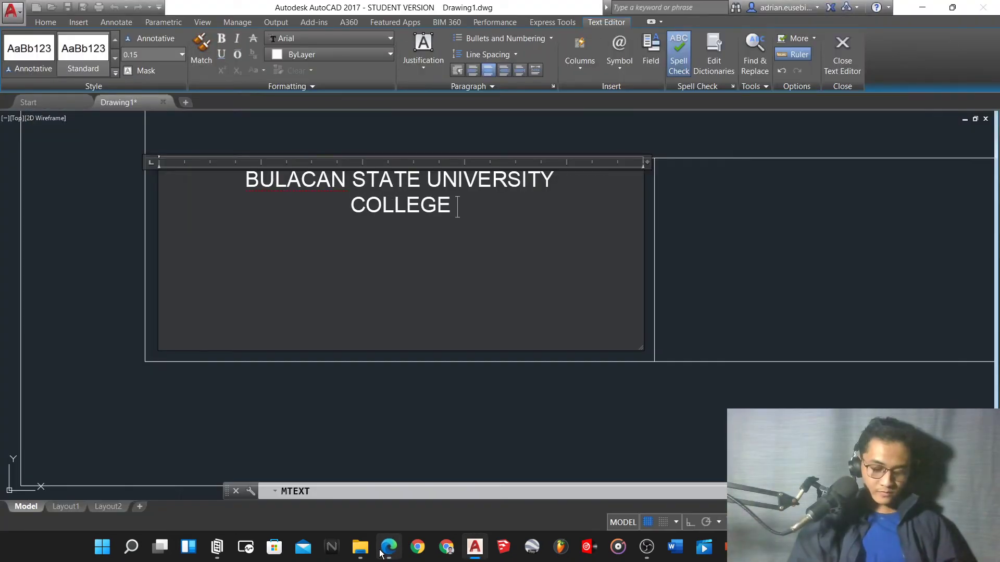
type("OF ENGINEERING")
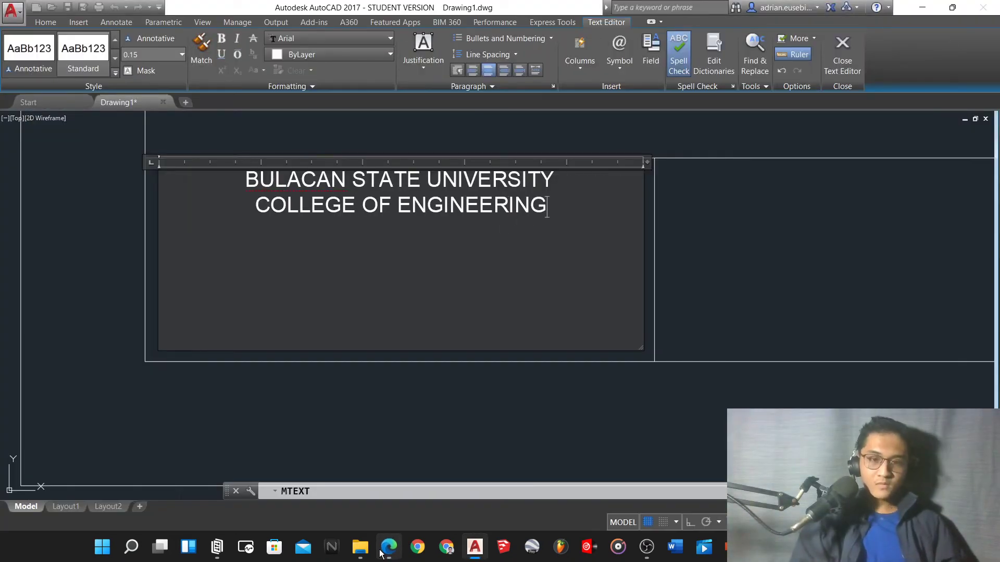
type("\\")
key("BackSpace")
key("Return")
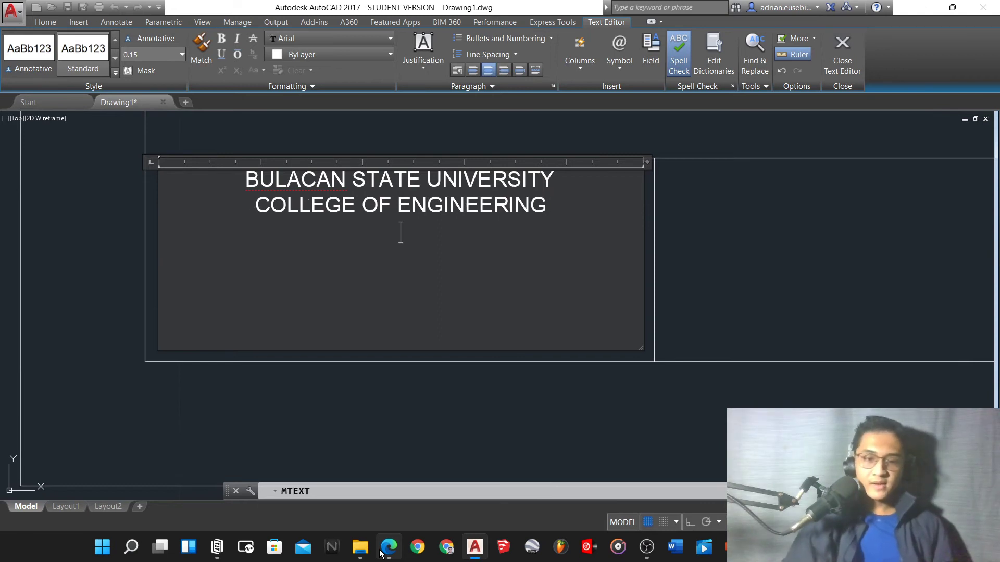
left_click(383, 551)
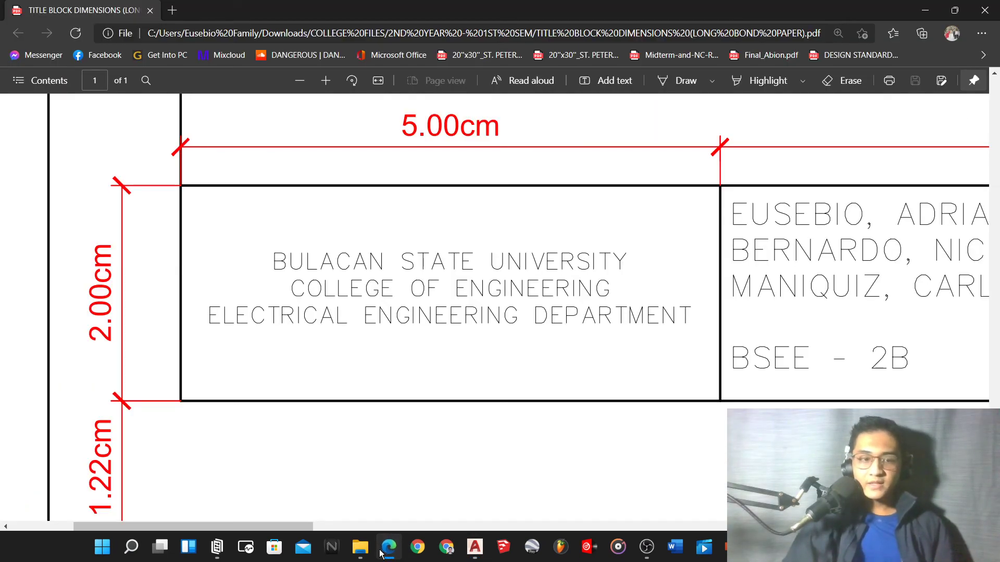
left_click(382, 551)
type("ELEC")
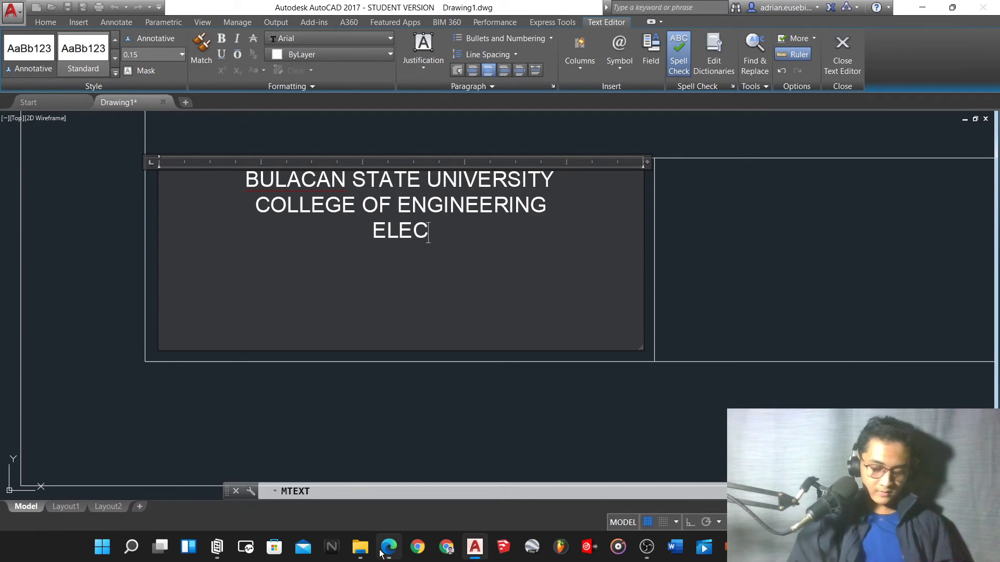
type("TRICAL ENGINEERING")
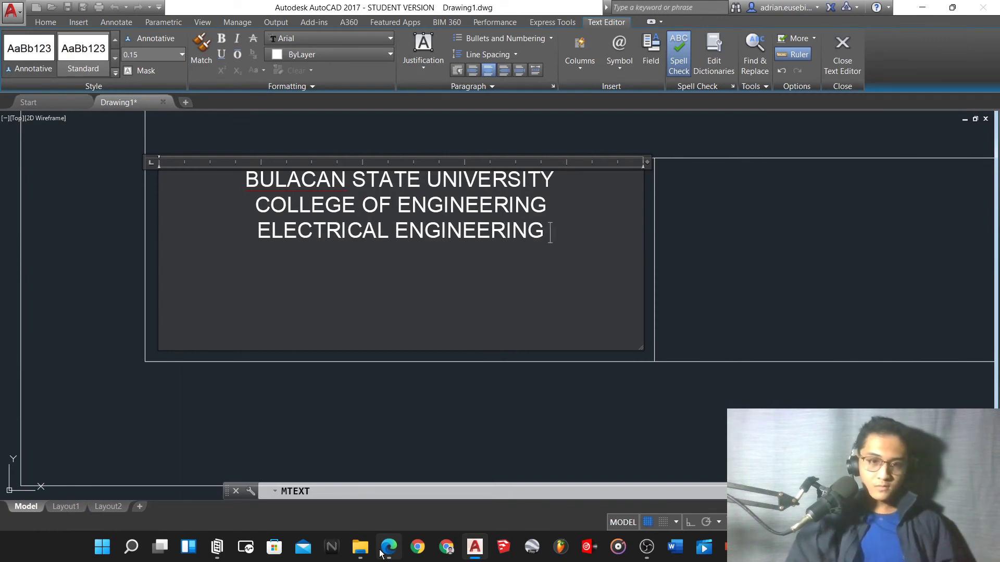
type(" DEPARTMENT")
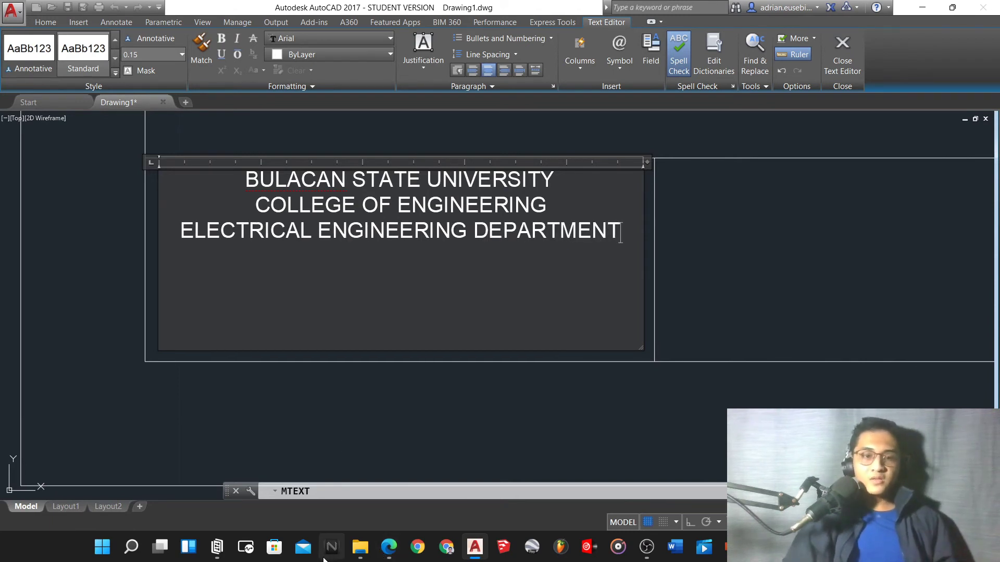
scroll(331, 300, "down", 4)
scroll(317, 284, "up", 4)
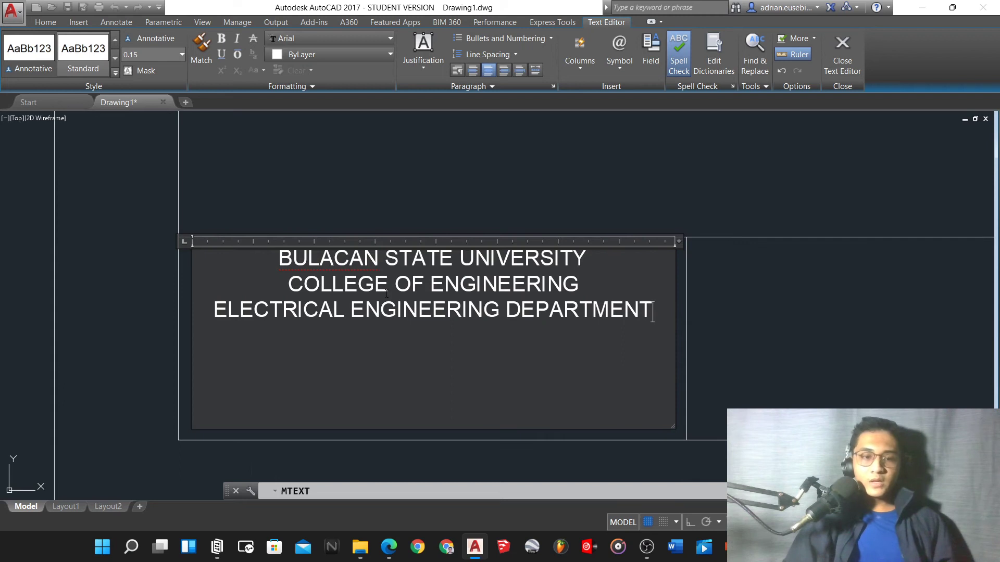
left_click(390, 547)
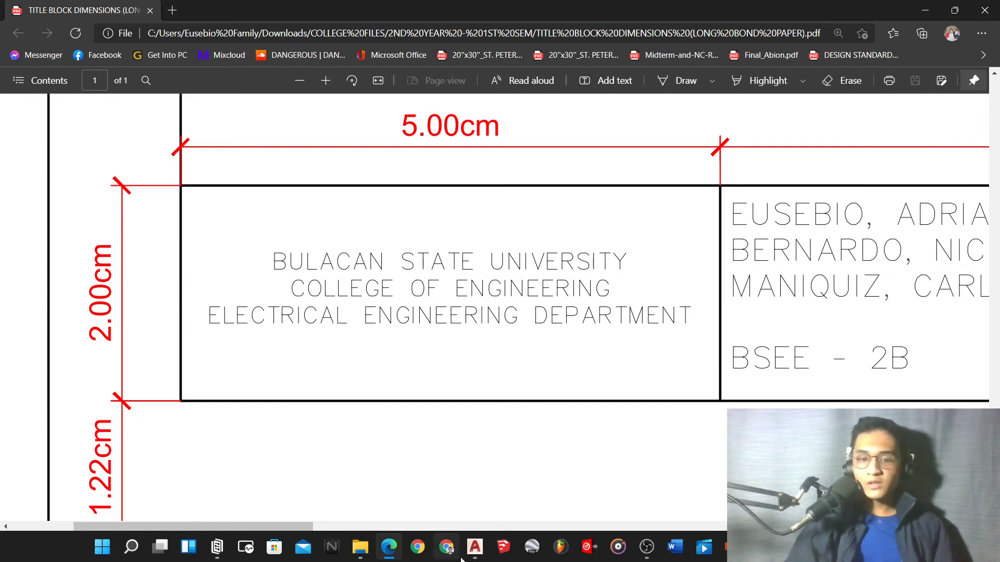
left_click(475, 547)
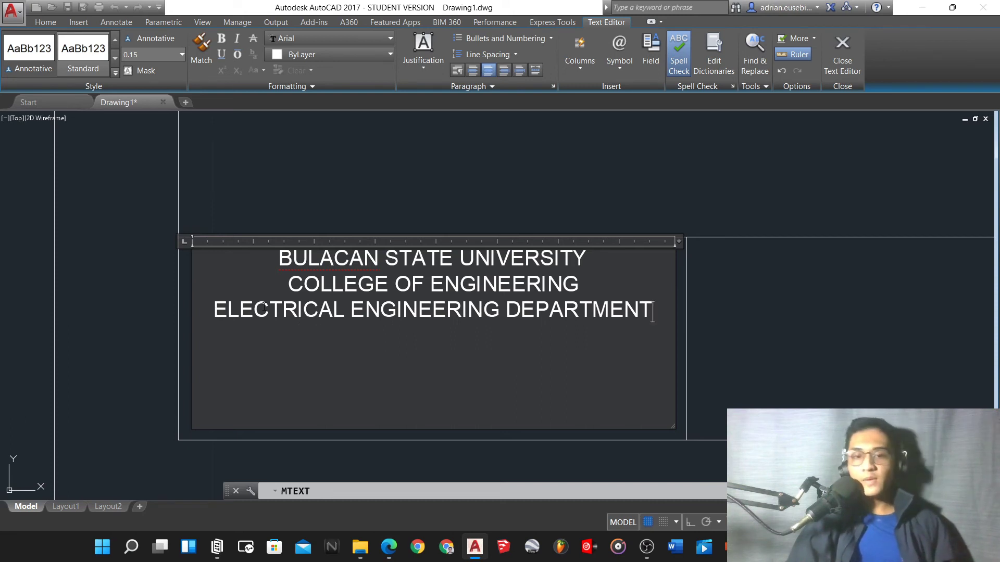
Switch all three header lines from Arial to the dim font and close the text editor.
key("ctrl+a")
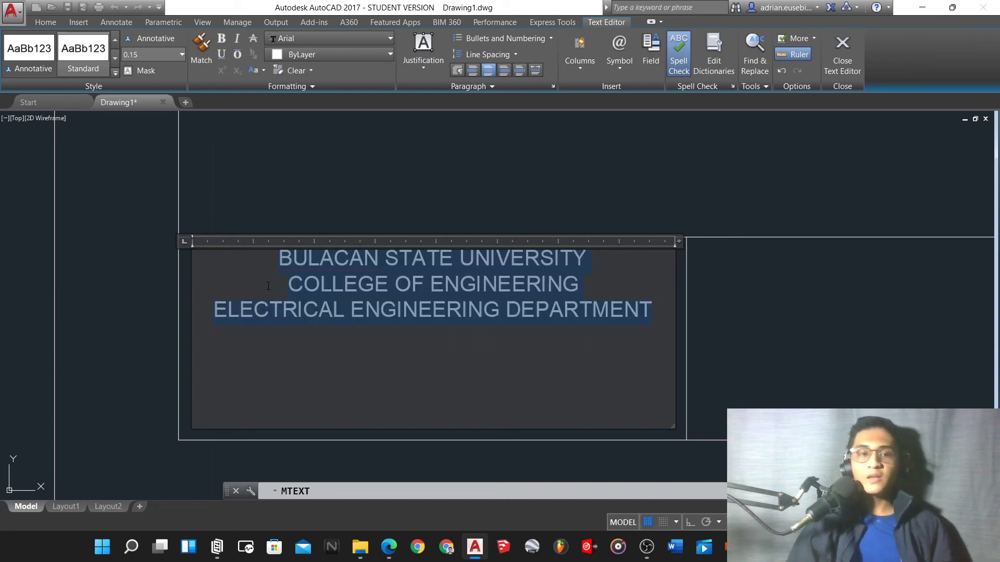
left_click(318, 37)
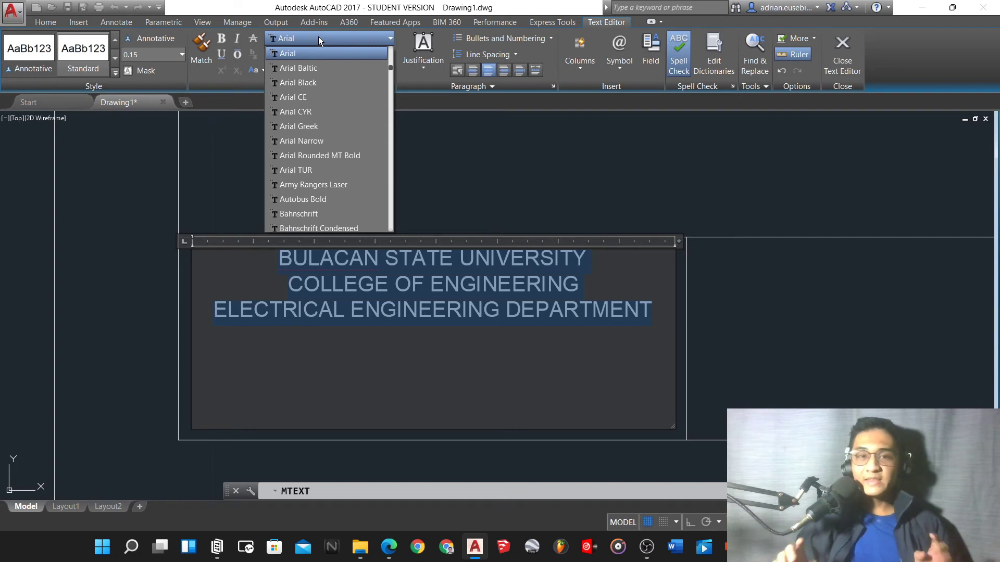
scroll(312, 140, "down", 15)
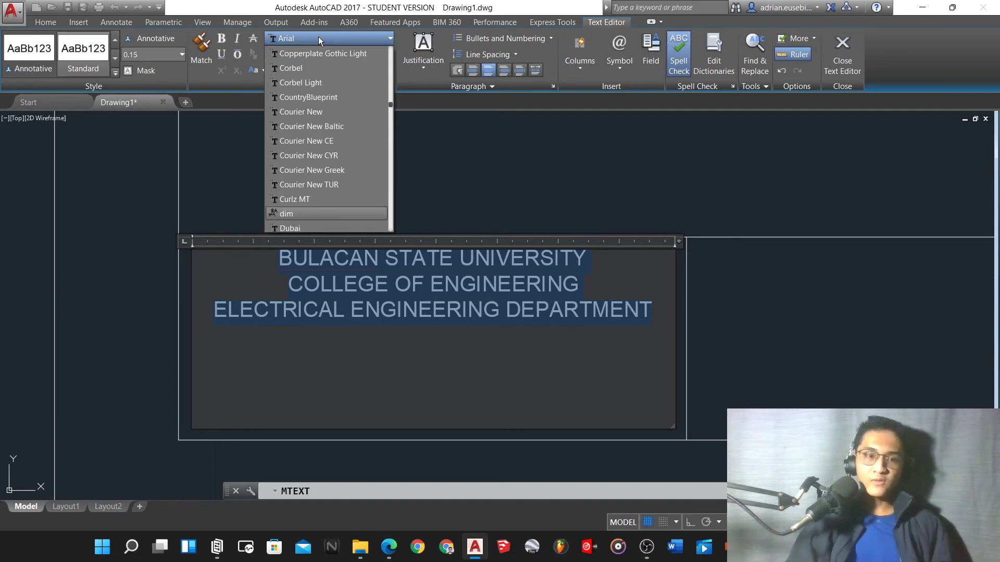
left_click(294, 214)
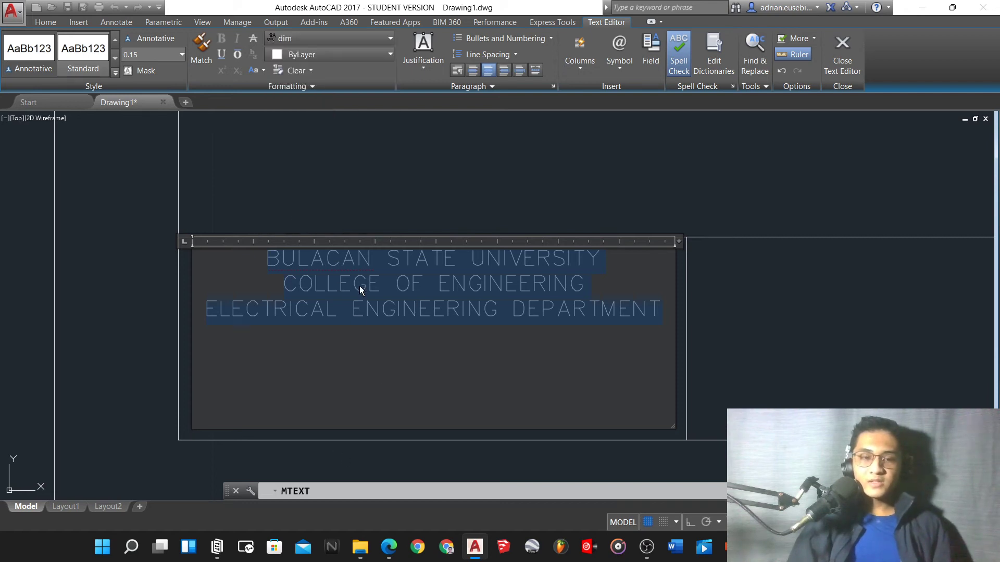
key("ctrl+Return")
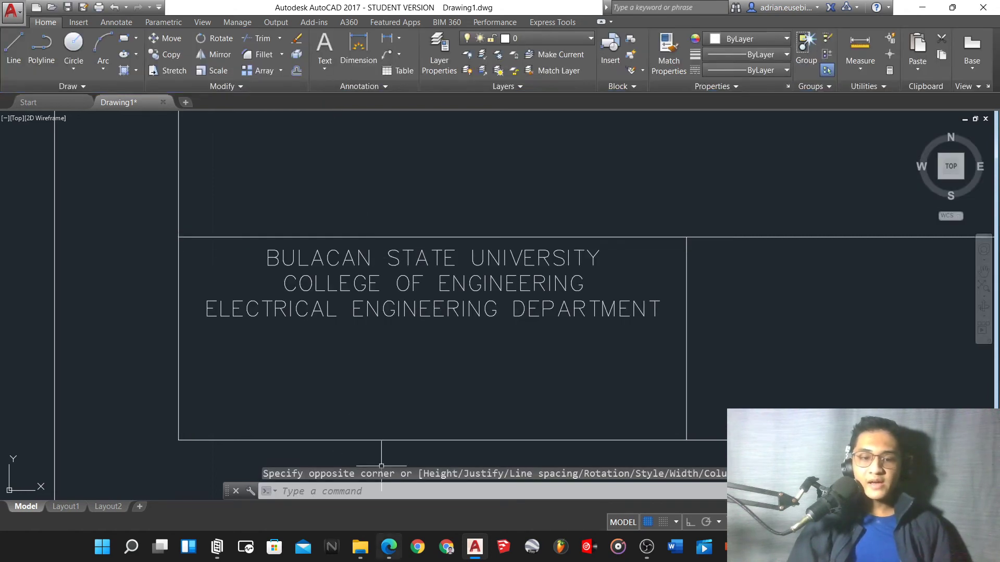
Move the school name text straight down into the first title-block cell with Ortho on.
left_click(389, 547)
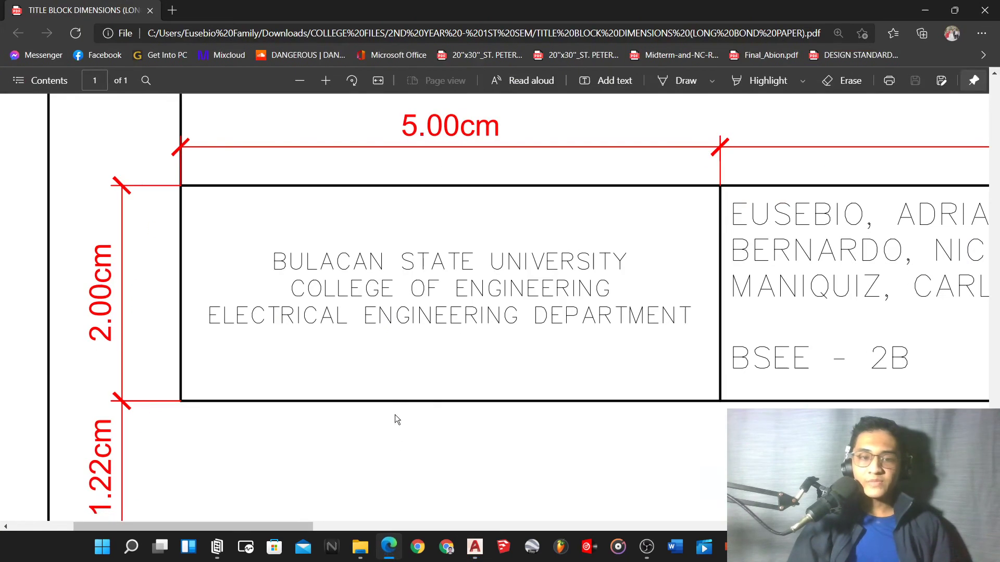
left_click(475, 547)
left_click(442, 302)
left_click(208, 196)
type("m")
key("Return")
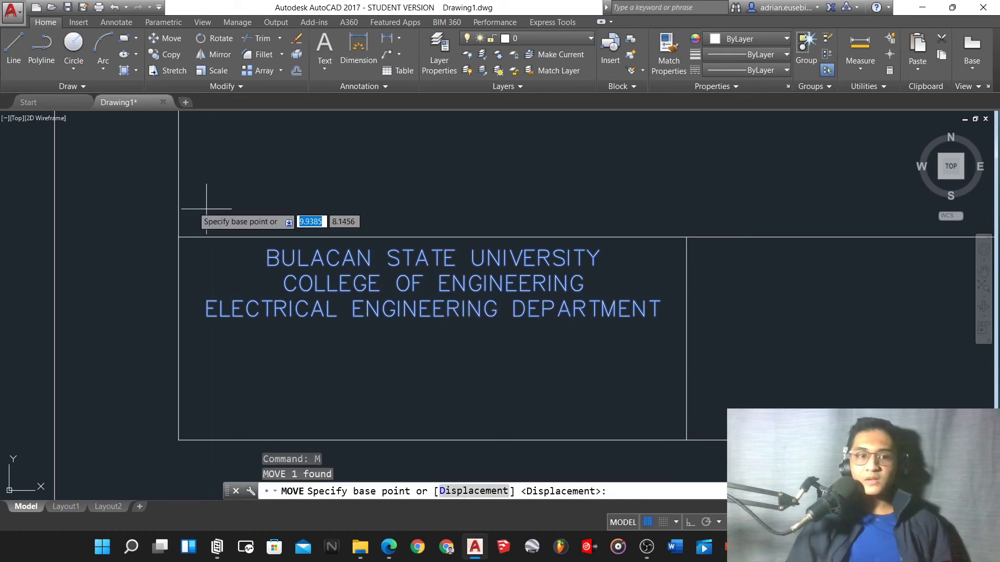
left_click(140, 181)
key("F8")
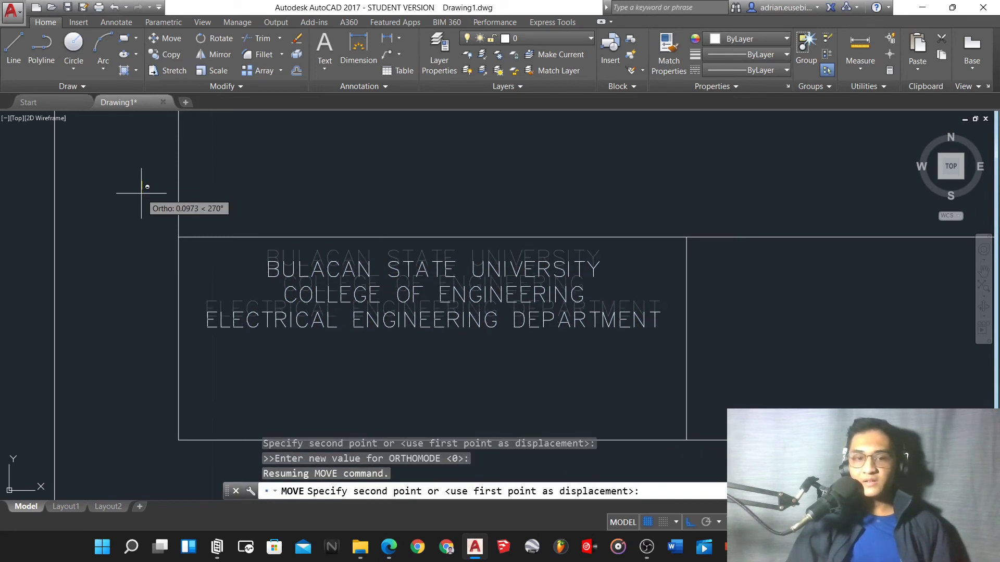
left_click(144, 235)
Select the school name text block again with a selection window.
scroll(143, 233, "down", 3)
scroll(161, 232, "up", 2)
scroll(224, 265, "down", 1)
scroll(263, 302, "up", 3)
scroll(242, 311, "down", 4)
scroll(266, 298, "up", 2)
scroll(177, 297, "up", 1)
left_click(422, 339)
left_click(201, 281)
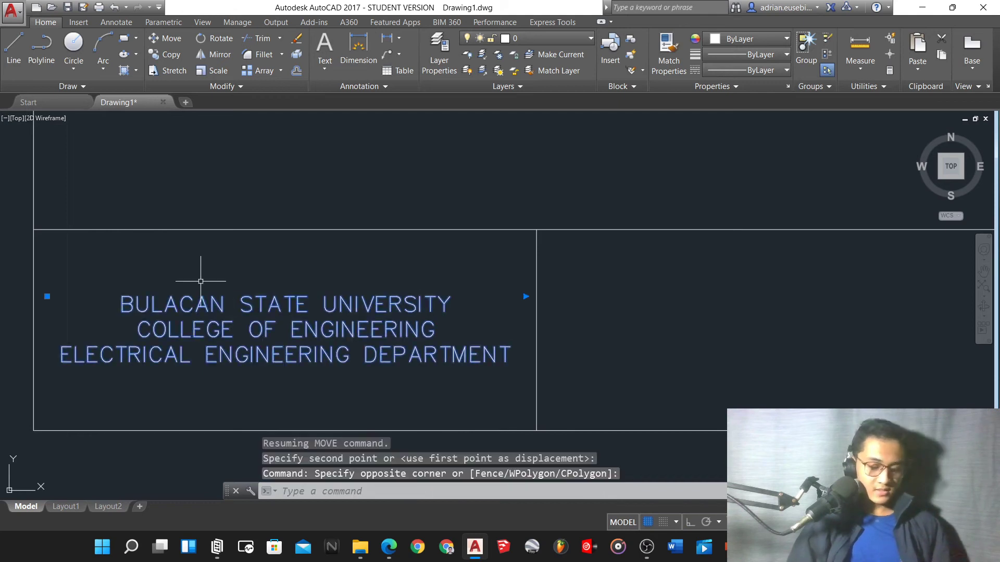
Copy the school name text into the second title-block cell.
type("co")
key("Return")
left_click(139, 332)
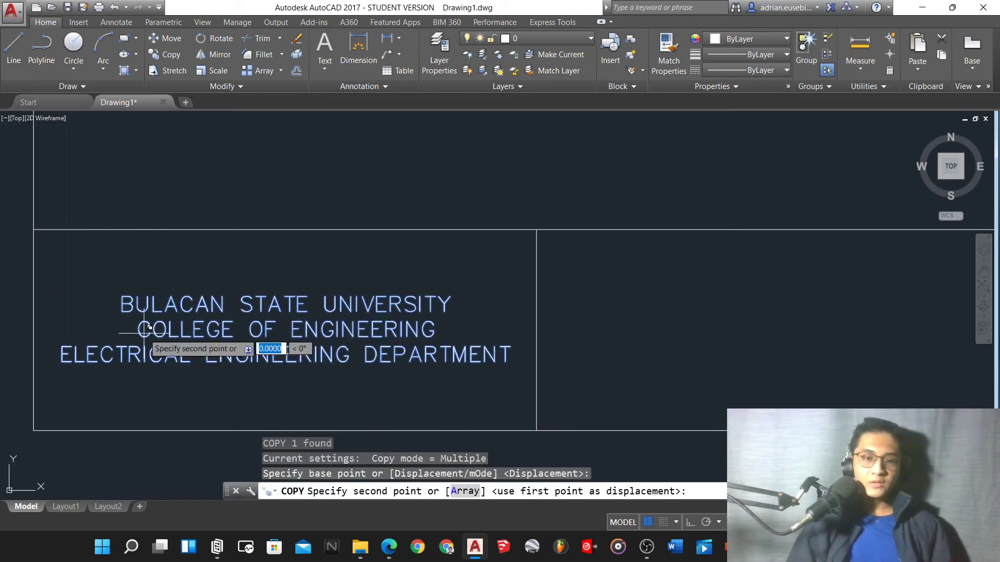
scroll(573, 294, "down", 2)
scroll(599, 286, "up", 3)
scroll(604, 281, "up", 1)
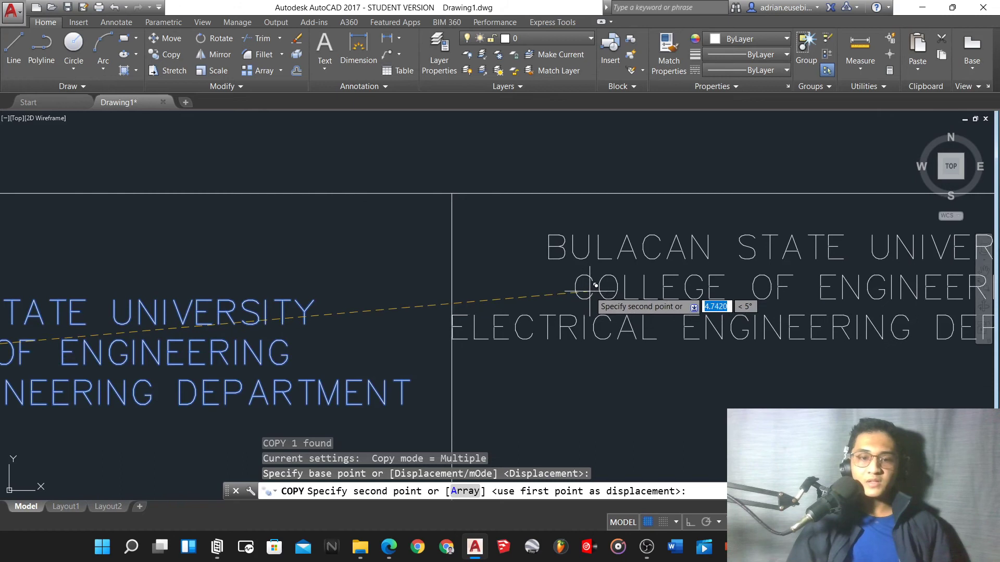
left_click(606, 281)
key("Escape")
Left-justify the copied text and widen its text box.
scroll(514, 286, "down", 3)
left_click(729, 293)
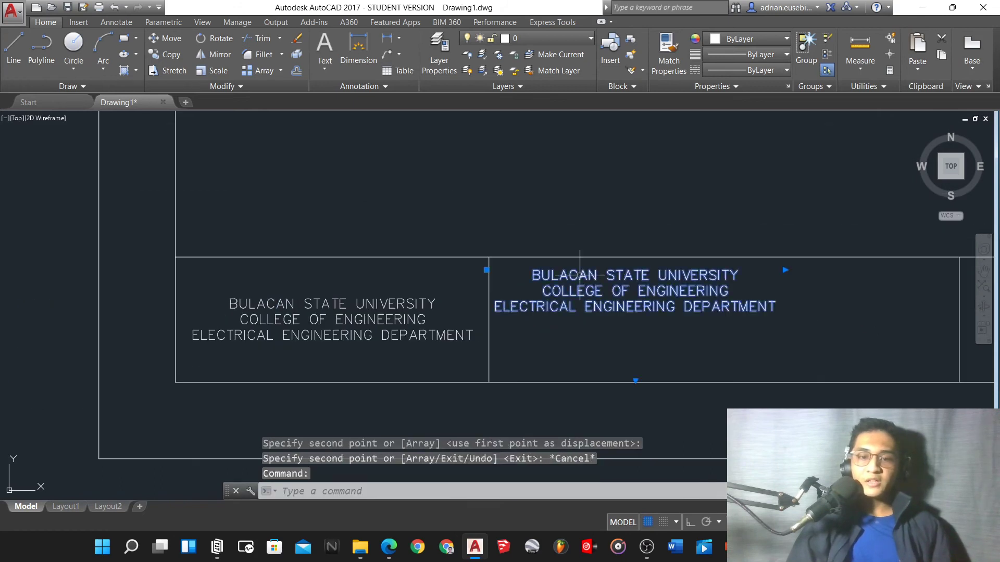
key("Escape")
double_click(730, 293)
left_click_drag(776, 306, 484, 240)
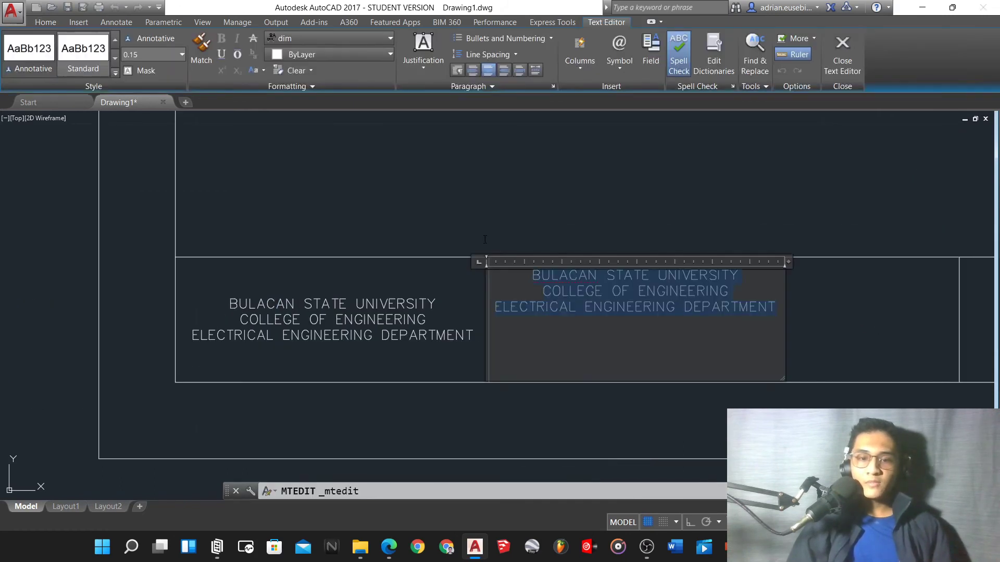
left_click(465, 73)
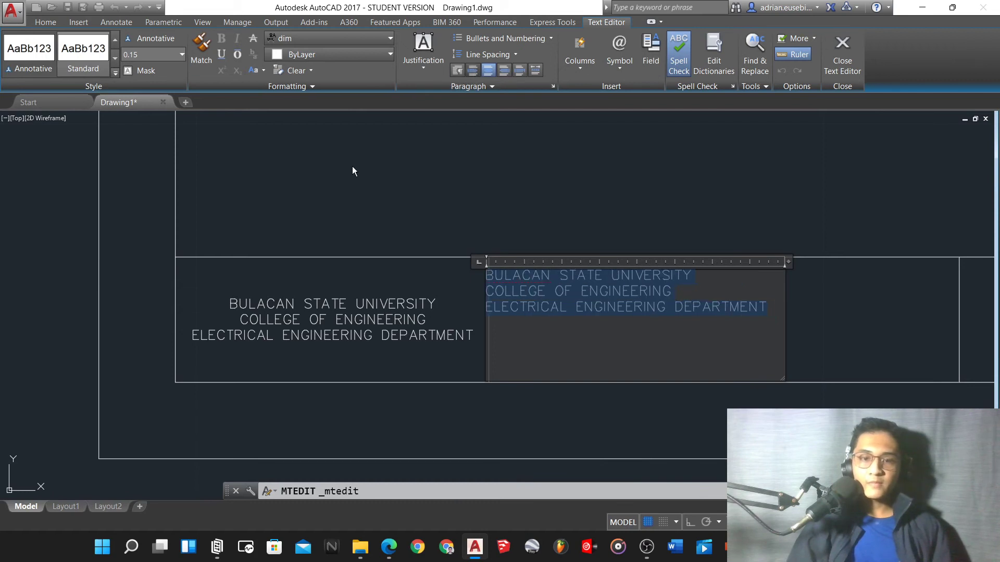
scroll(350, 168, "down", 2)
left_click_drag(575, 327, 628, 324)
scroll(509, 369, "up", 2)
left_click(509, 368)
Move the copied text to the cell's top-left corner and widen its box across the cell.
left_click(454, 299)
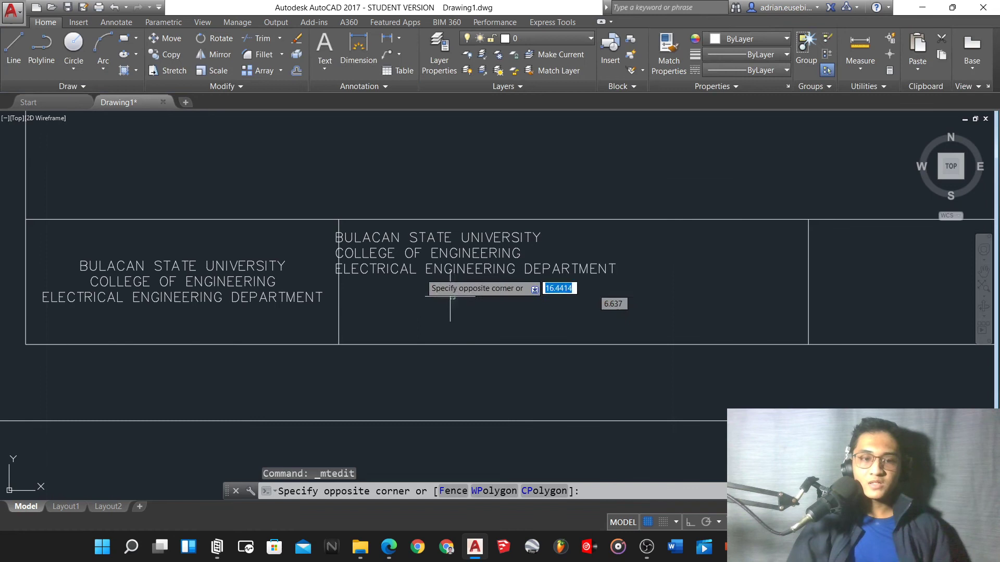
left_click(419, 266)
type("m")
key("Return")
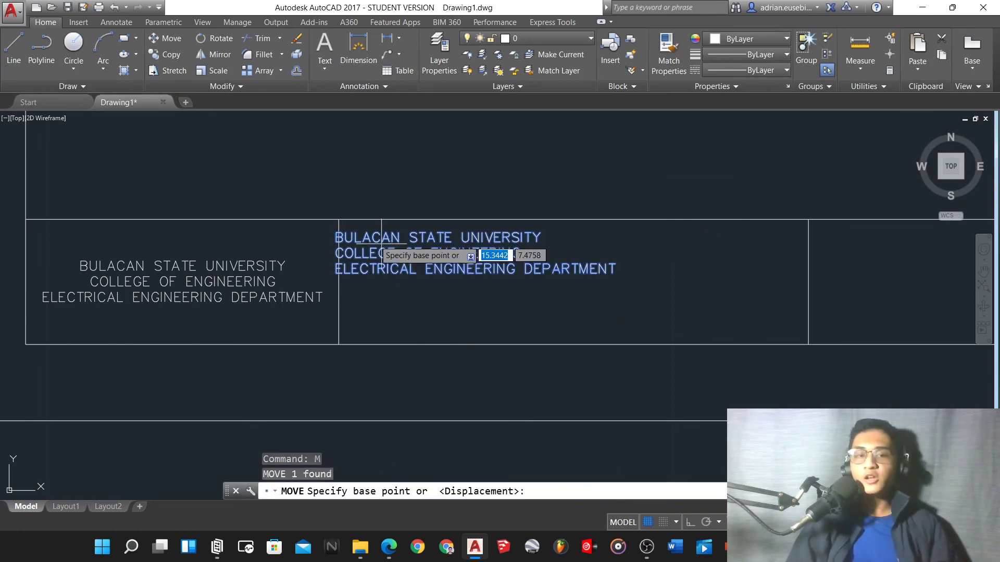
left_click(234, 165)
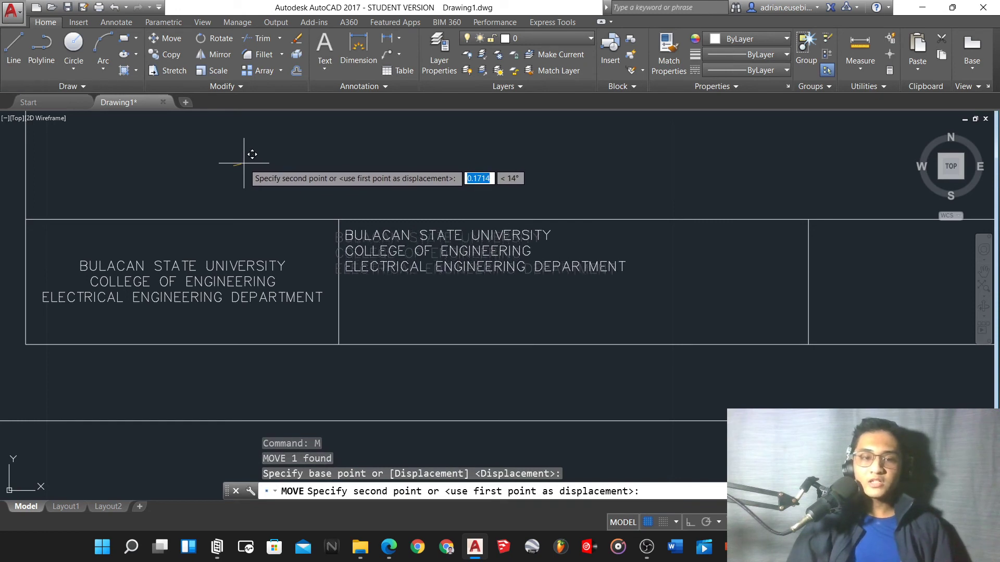
left_click(248, 155)
double_click(378, 240)
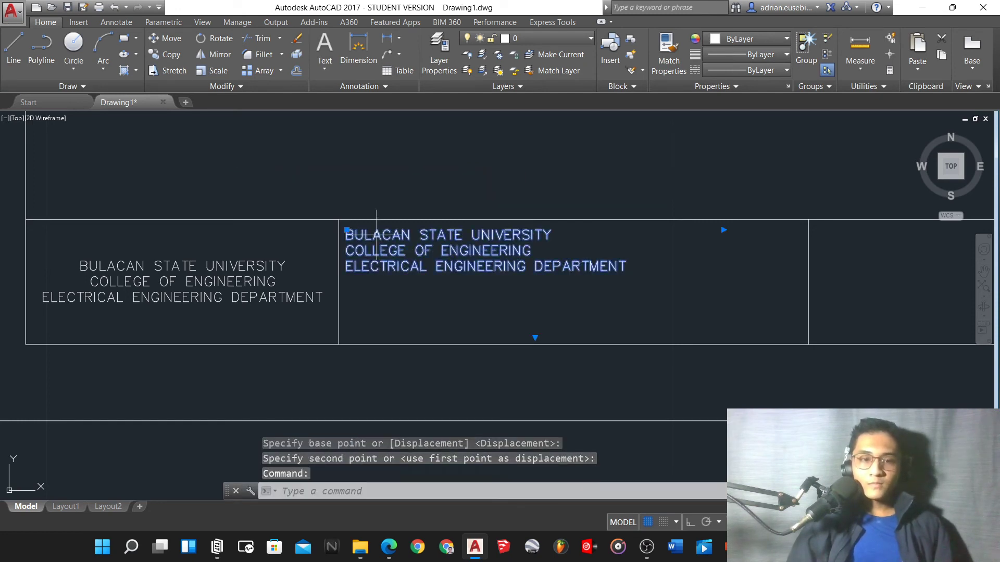
left_click_drag(719, 337, 804, 341)
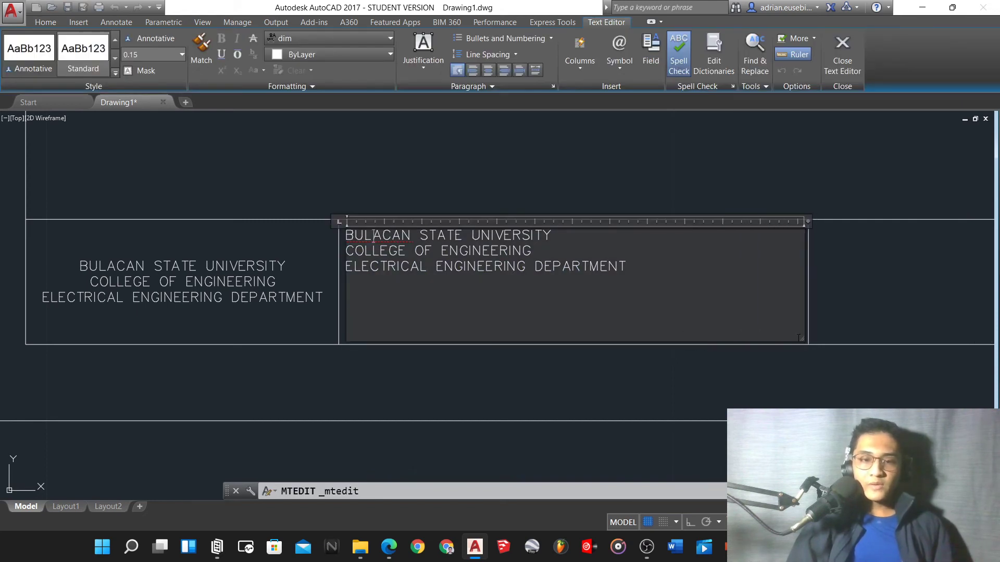
Replace the copied lines with four NAME lines, a blank line, and COURSE YEAR SECTION.
left_click_drag(653, 273, 118, 168)
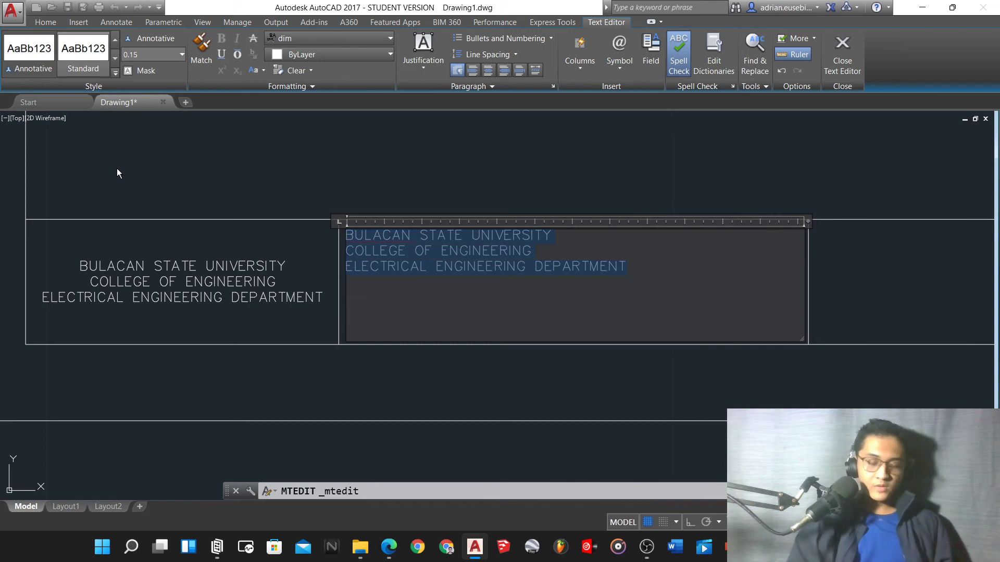
type("NAME")
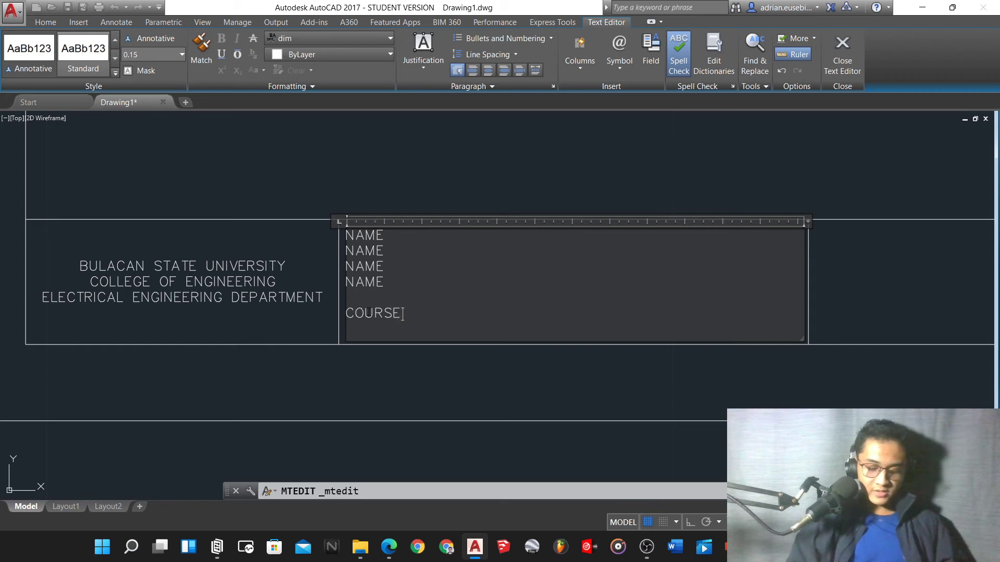
type("AR ")
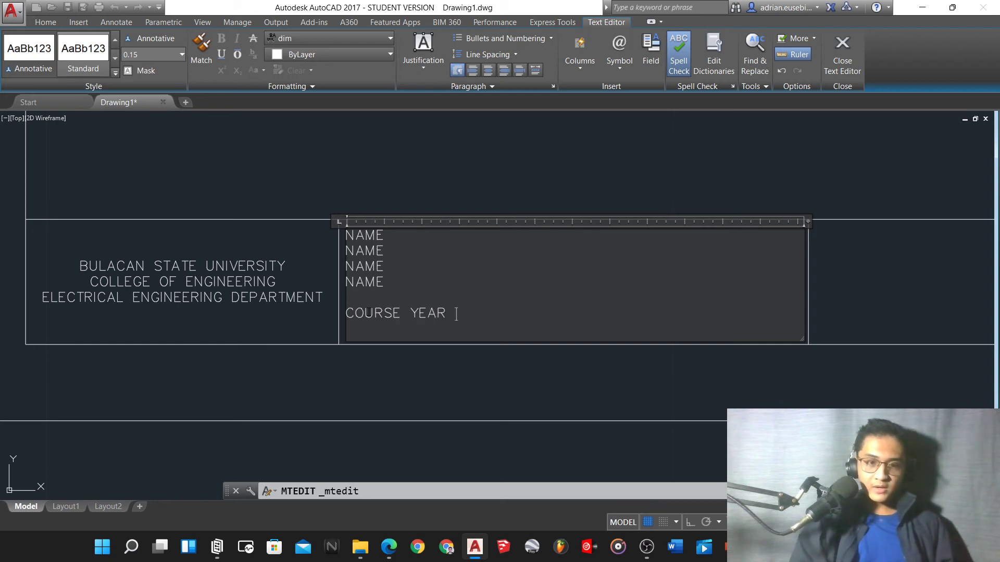
type("SECTION")
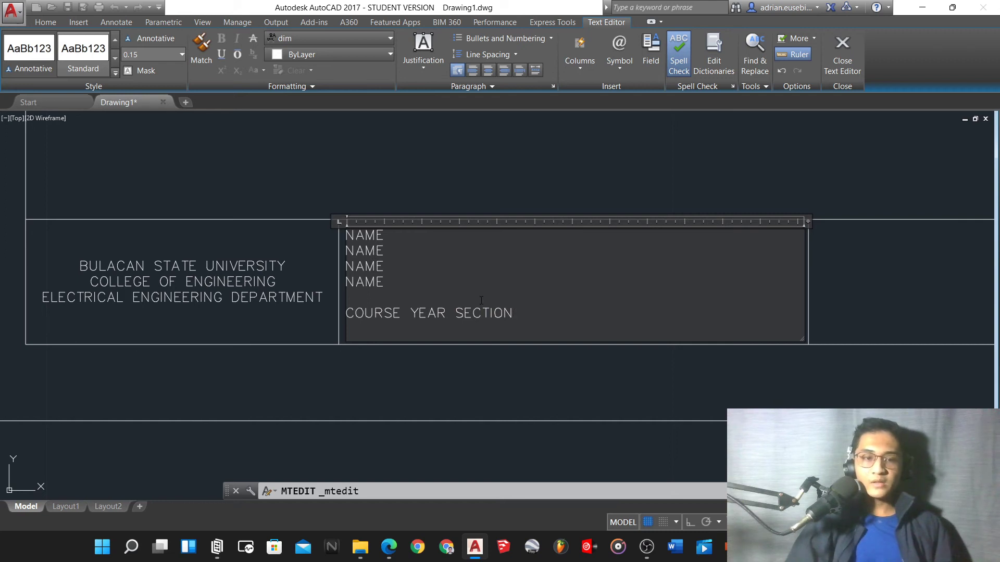
left_click(333, 186)
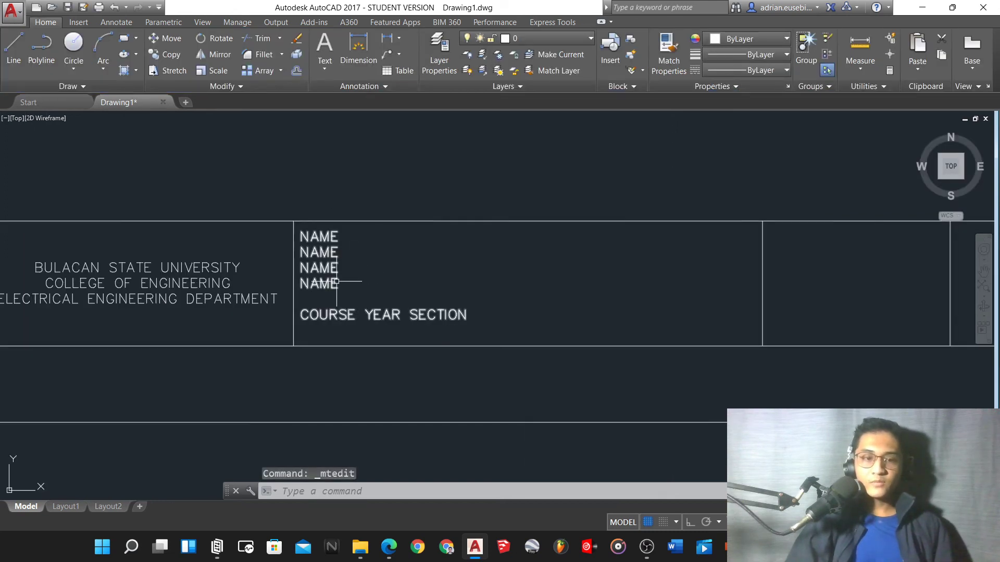
Compare the names text against the title block reference PDF.
left_click(343, 281)
key("Return")
left_click(389, 547)
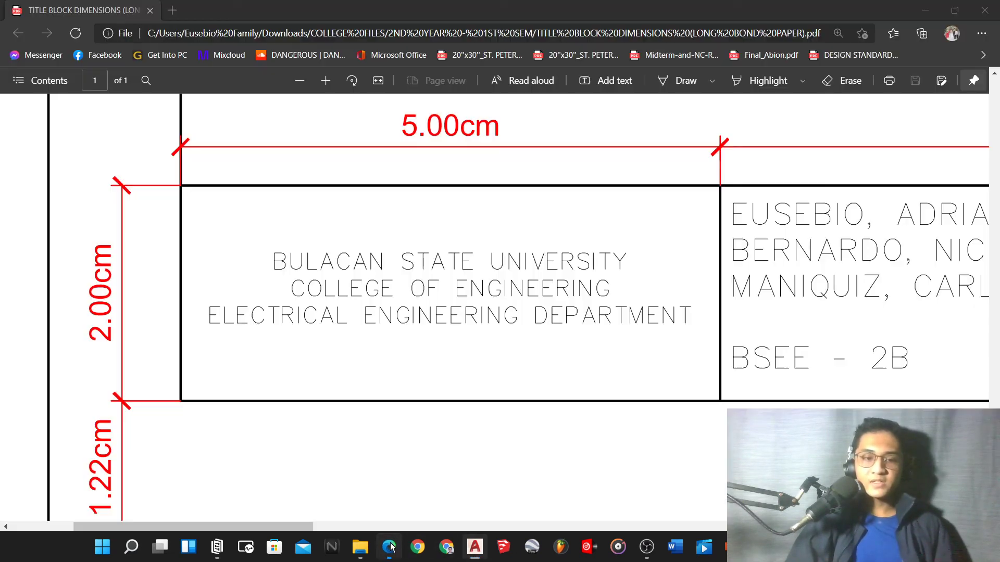
scroll(502, 464, "right", 10)
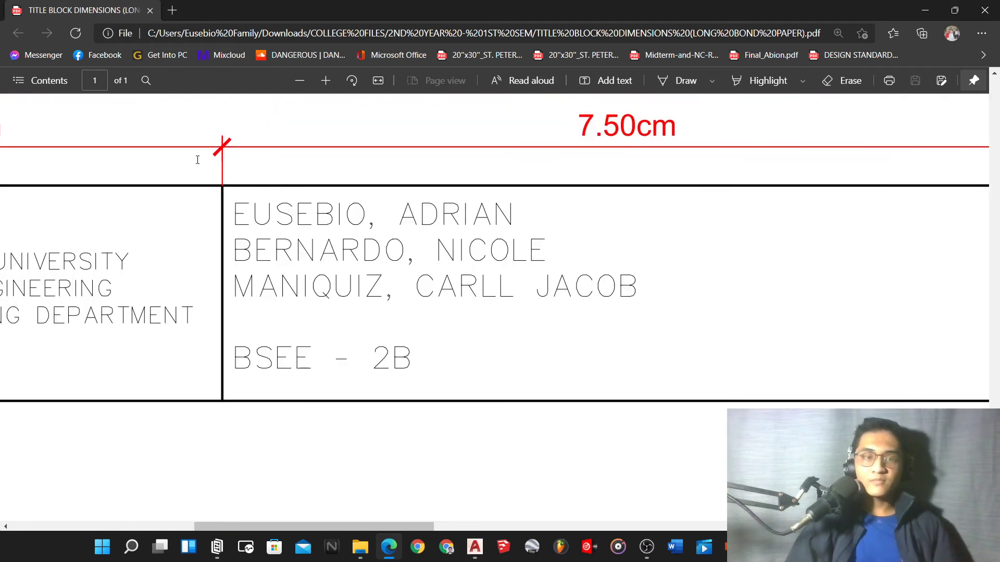
scroll(229, 155, "right", 2)
left_click(475, 547)
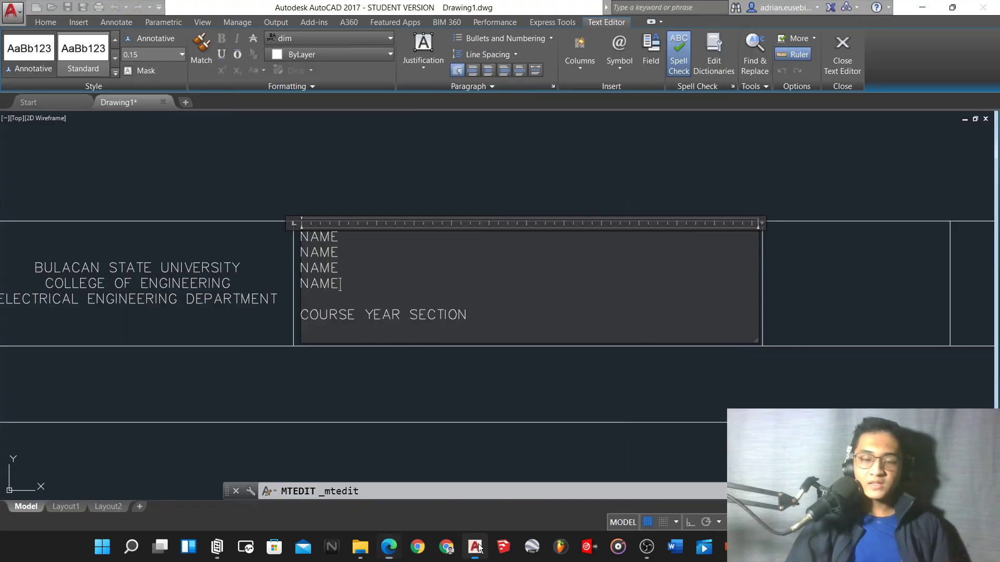
left_click(156, 156)
Change the names text height from 0.15 to 0.175.
left_click(312, 255)
double_click(311, 254)
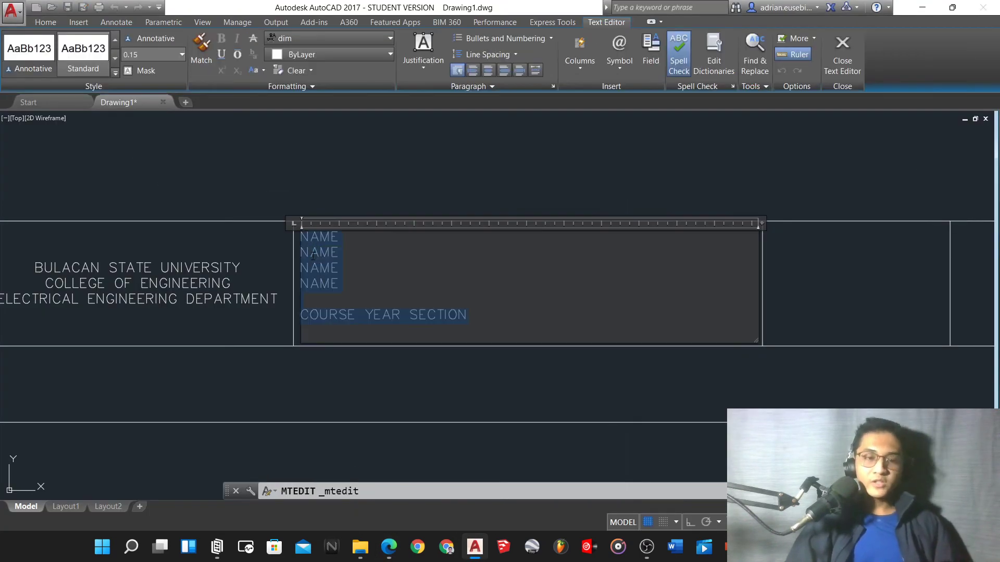
left_click(156, 55)
type("0.2")
key("Return")
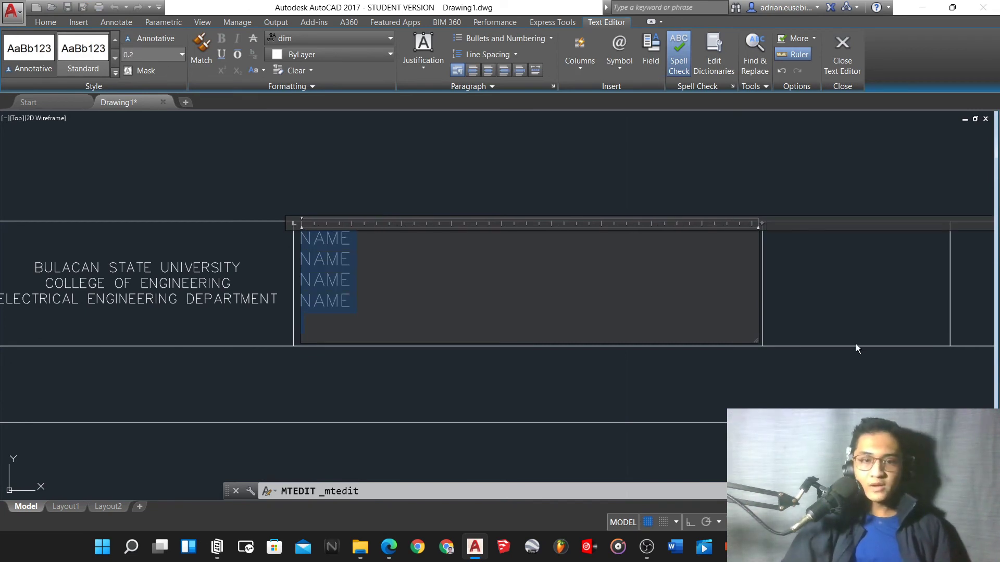
type("0.175")
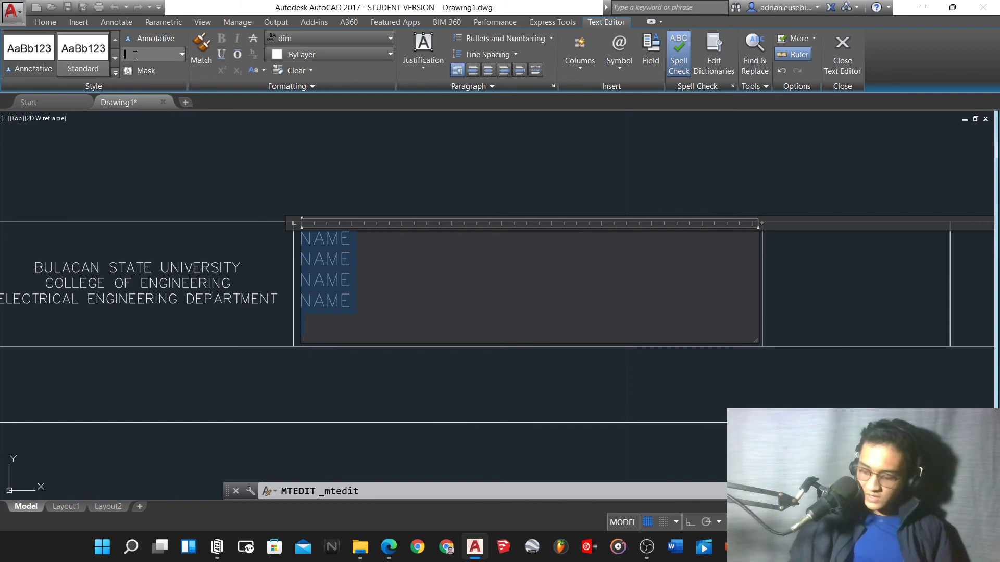
key("Return")
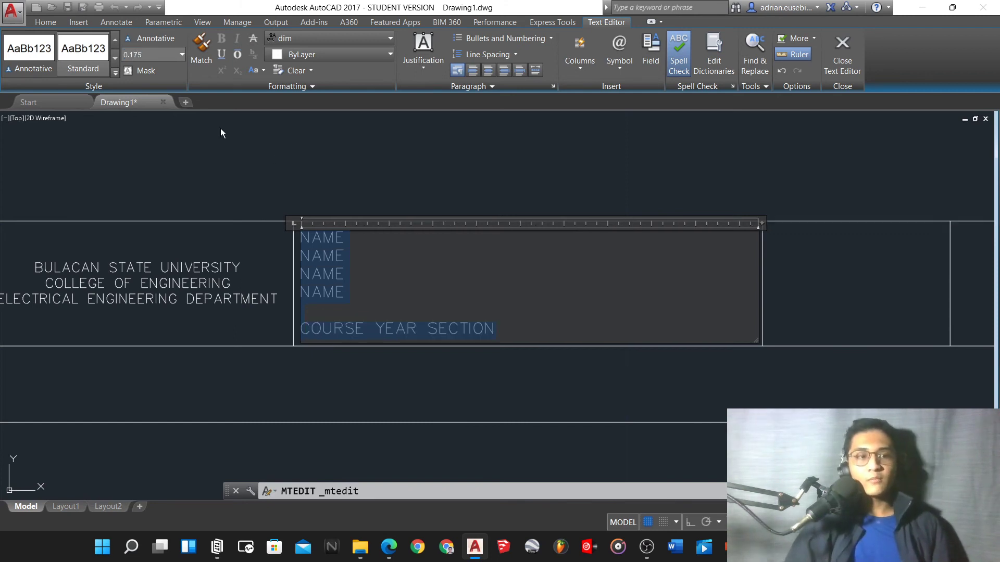
left_click(188, 143)
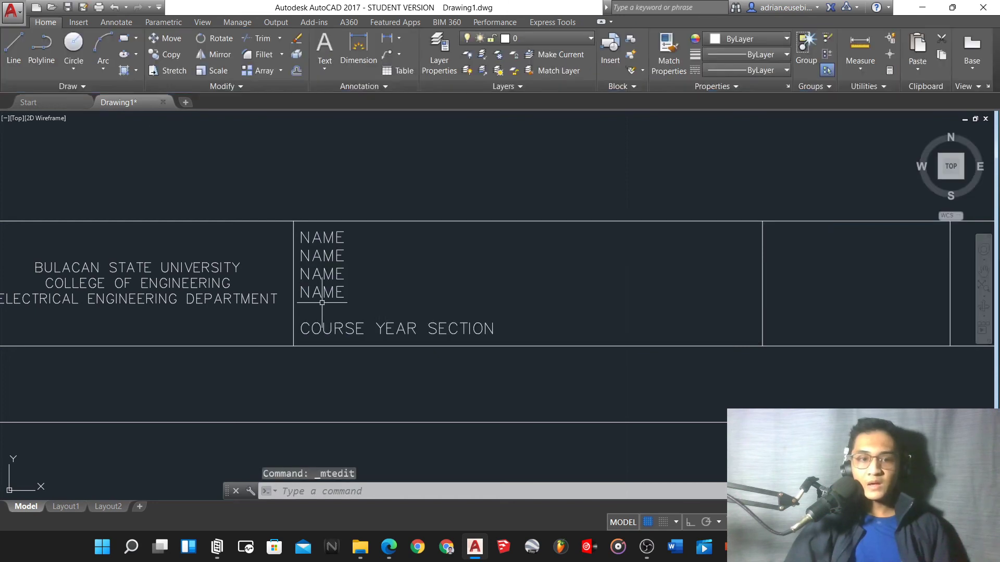
scroll(301, 293, "up", 3)
scroll(301, 293, "down", 5)
scroll(312, 339, "up", 2)
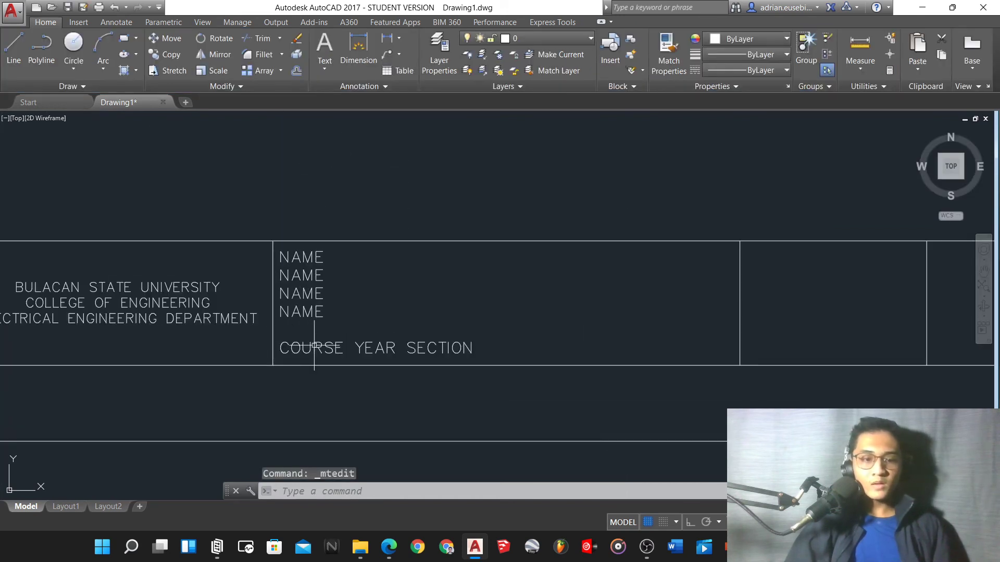
left_click(389, 546)
scroll(443, 483, "right", 10)
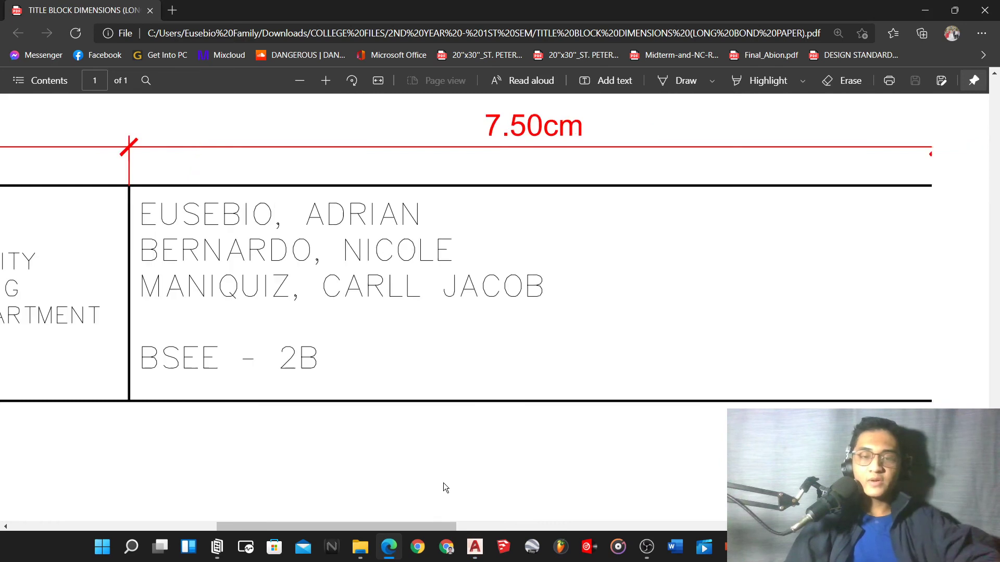
scroll(444, 483, "left", 5)
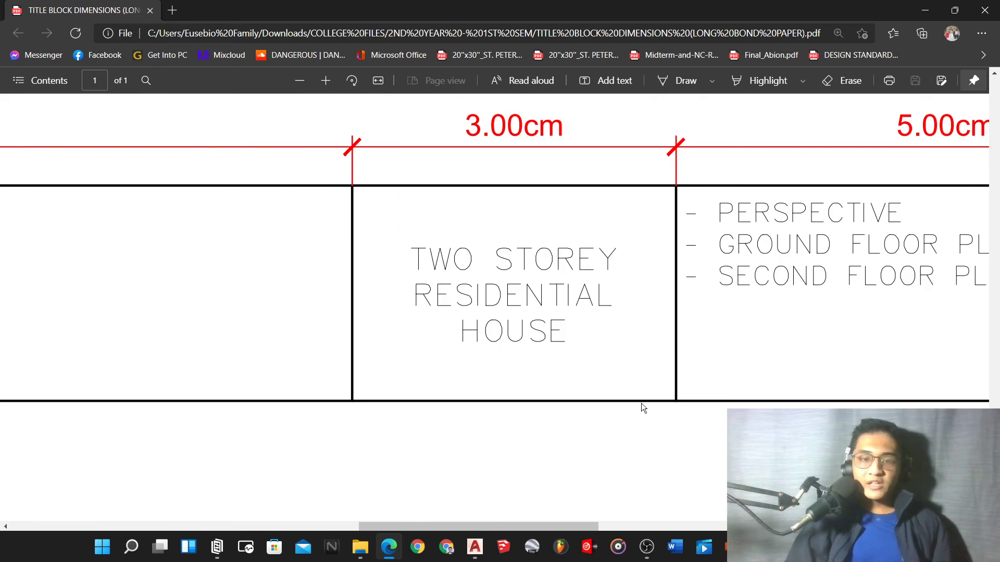
left_click(475, 546)
Copy the school heading horizontally into the third title-block cell.
left_click(228, 328)
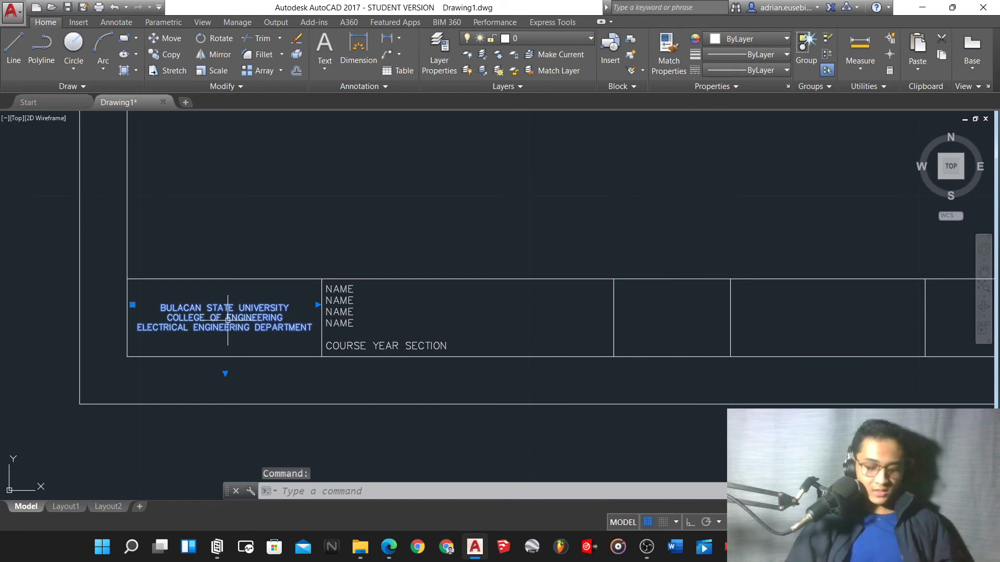
type("co")
key("Return")
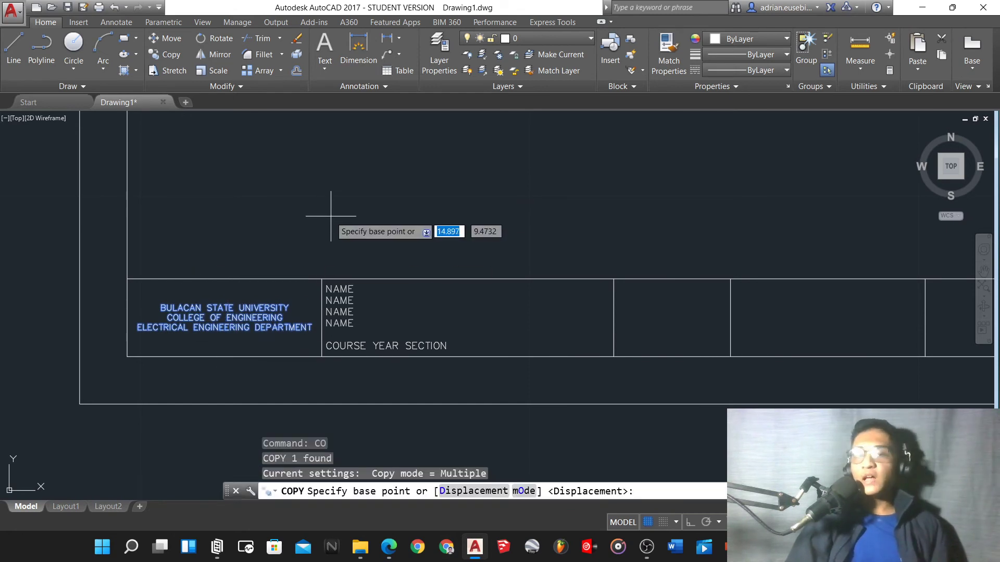
left_click(388, 547)
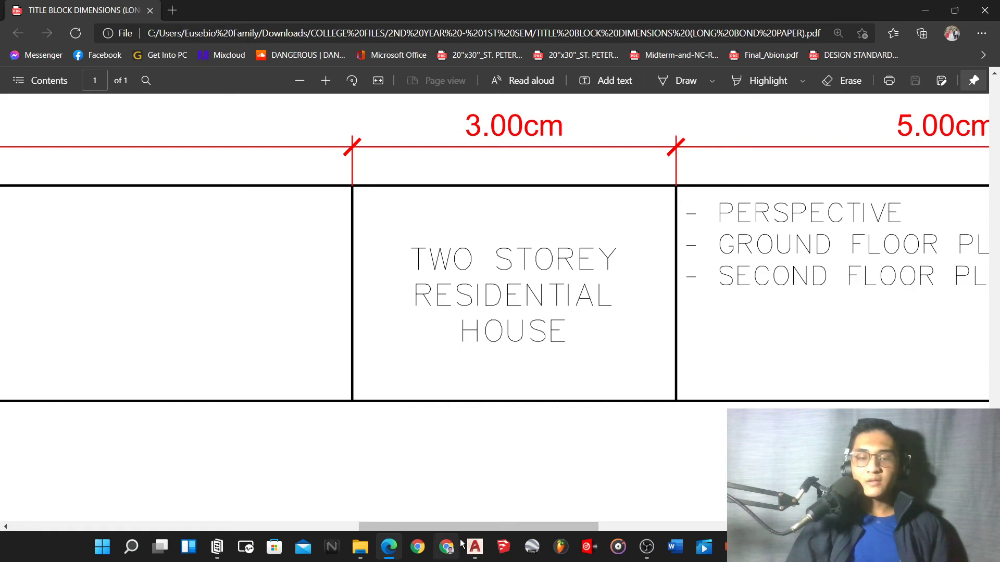
left_click(472, 544)
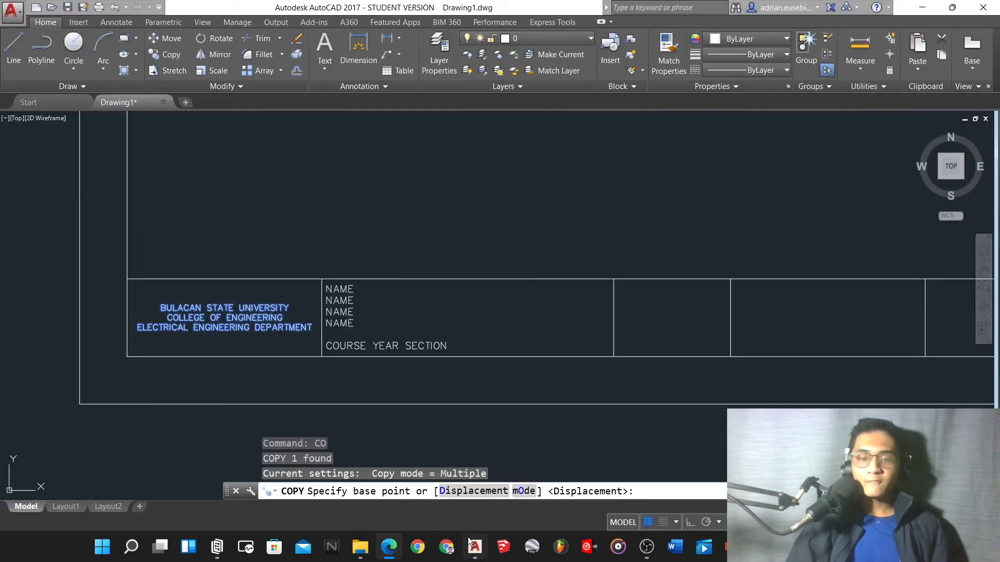
left_click(220, 242)
key("F8")
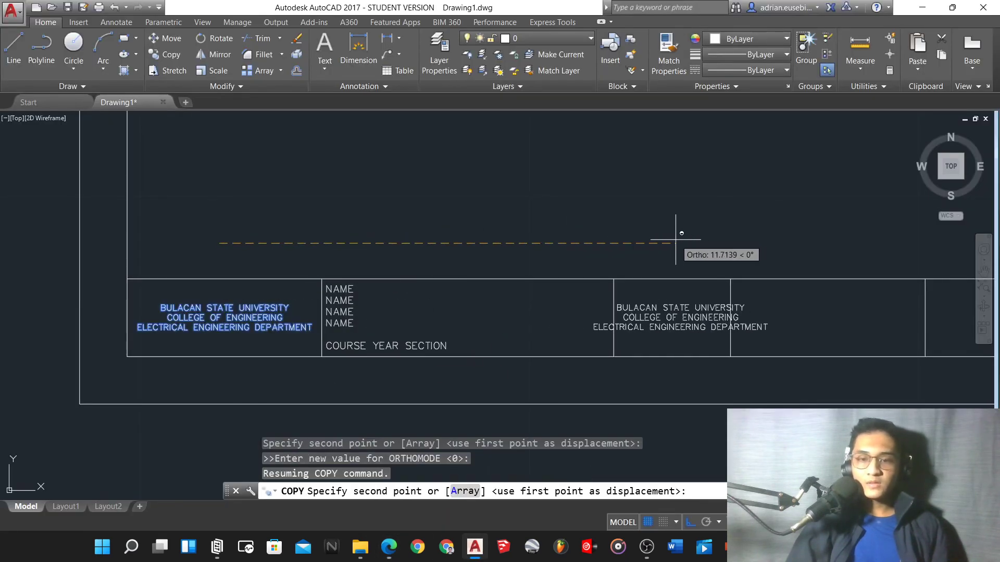
left_click(666, 239)
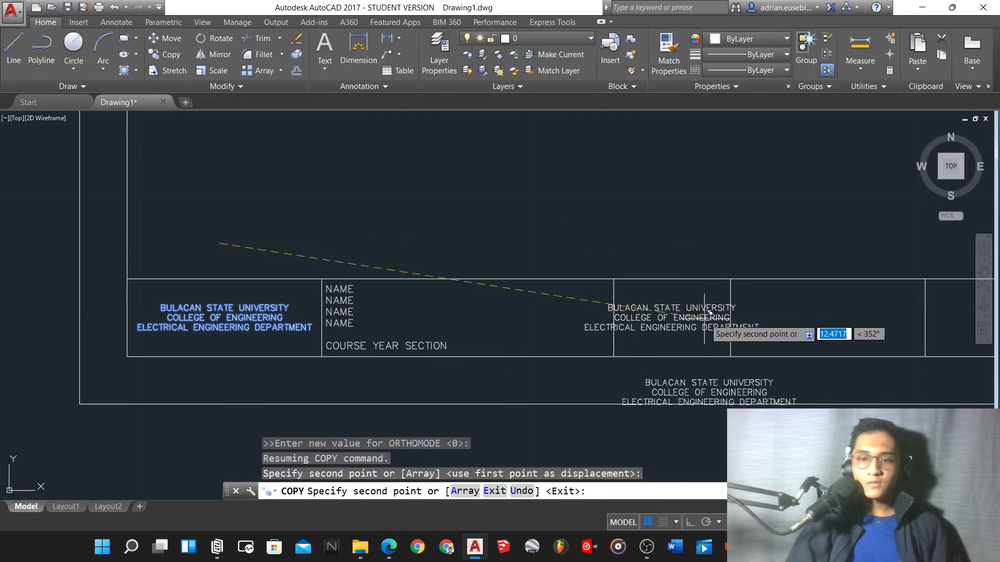
key("Return")
Retype the copied heading as TWO STOREY / RESIDENTIAL / HOUSE on three lines.
scroll(733, 330, "up", 5)
double_click(711, 320)
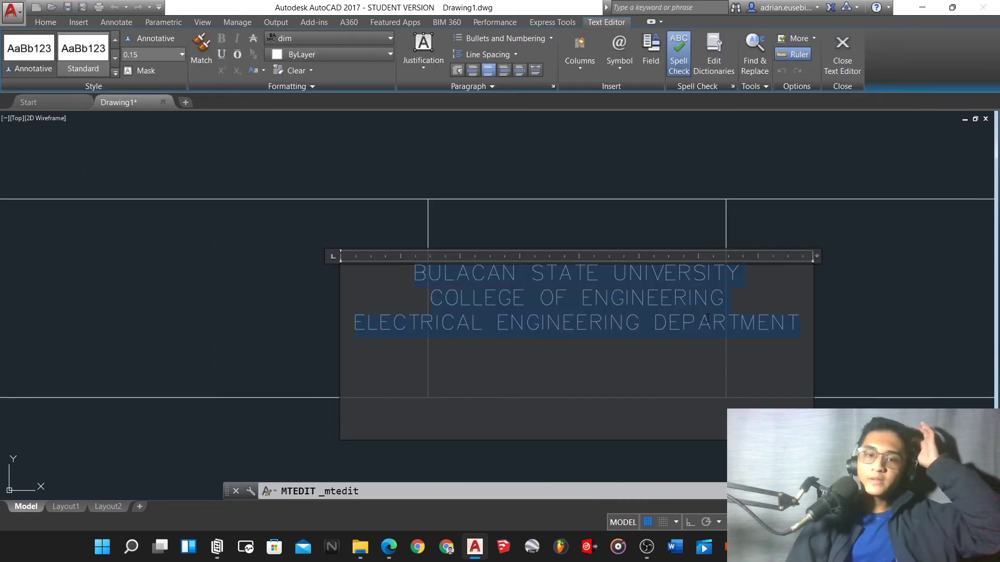
type("T")
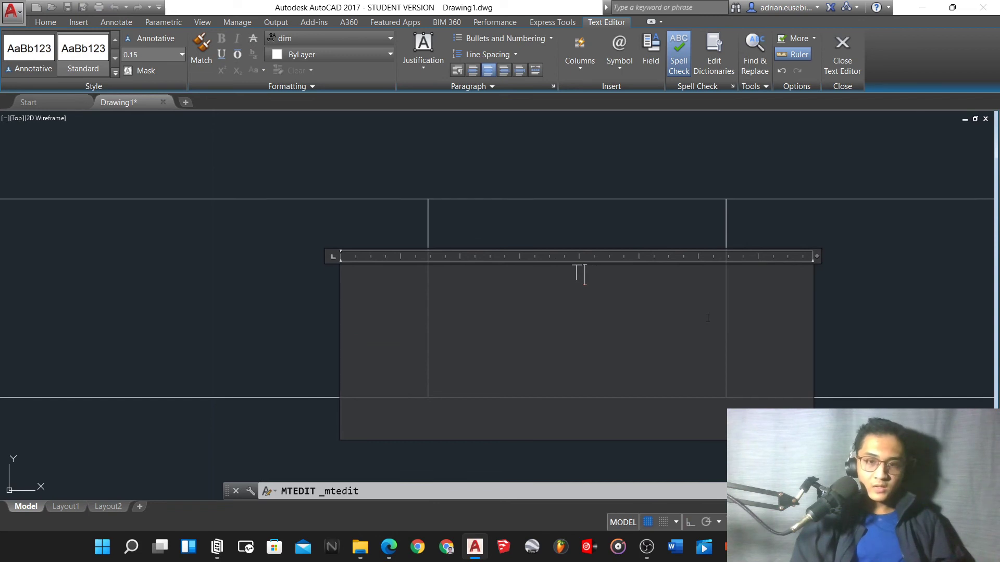
type("EWTWO TRE")
key("BackSpace")
key("BackSpace")
key("BackSpace")
key("BackSpace")
type("STOREY")
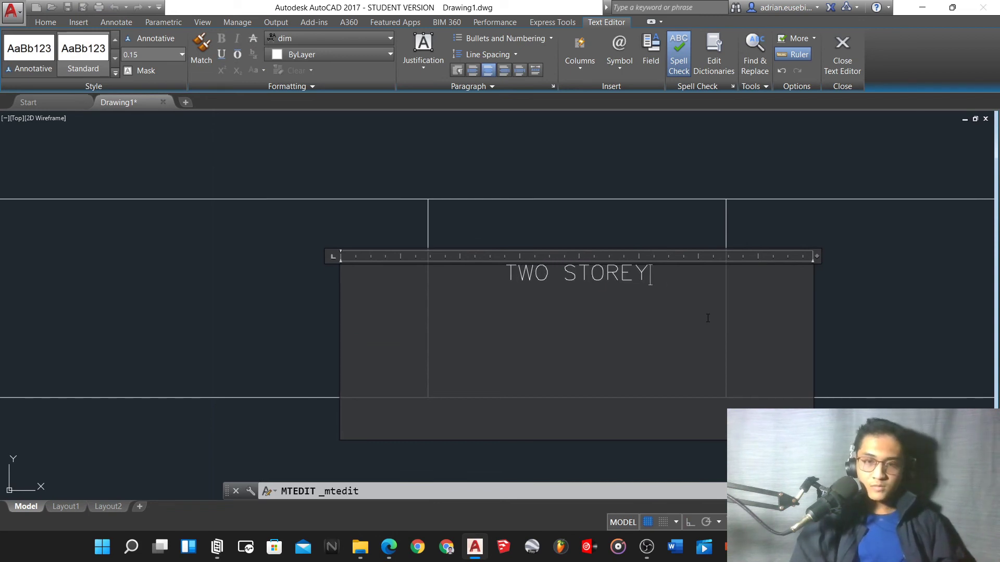
key("Return")
type("R")
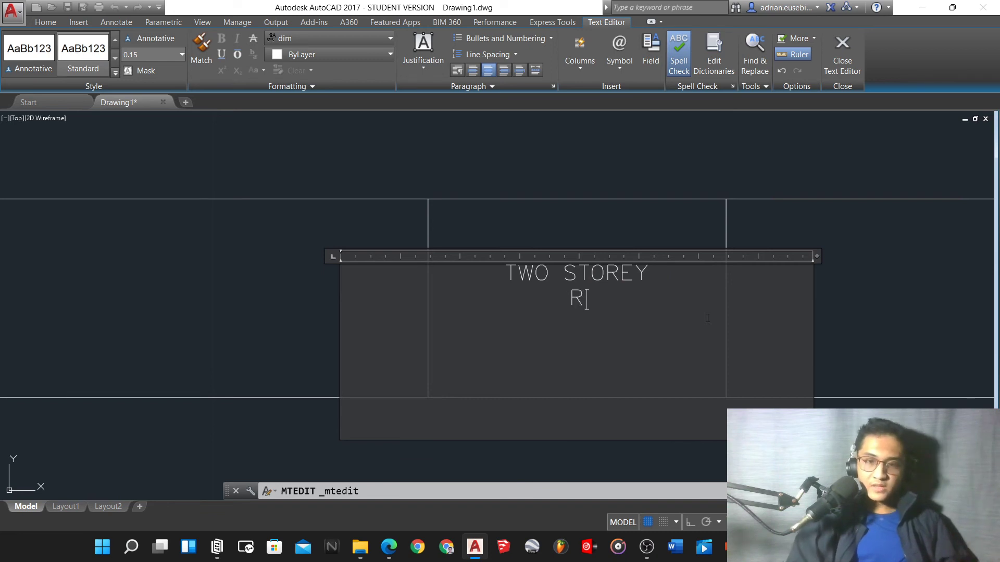
type("ESID")
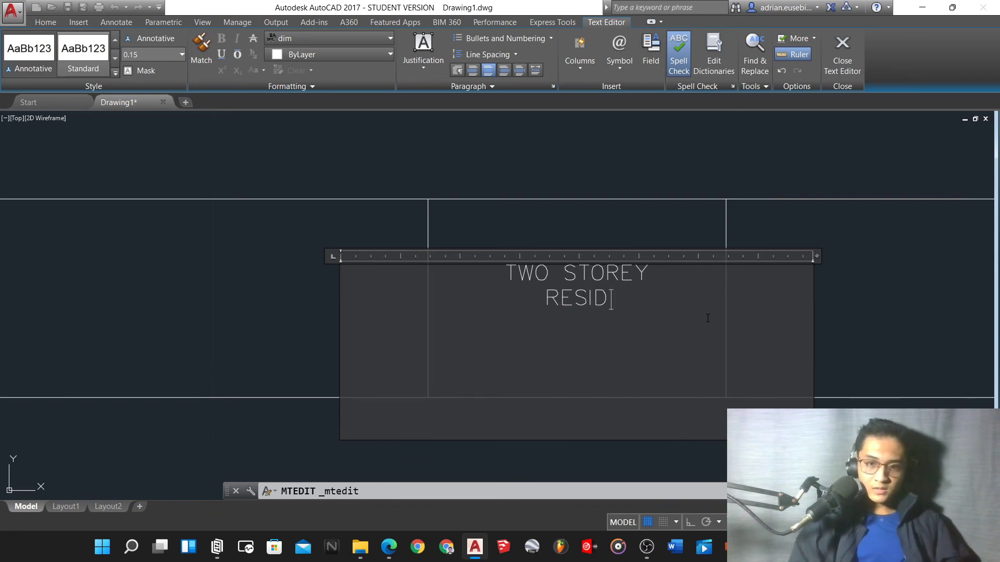
type("ENTIAL")
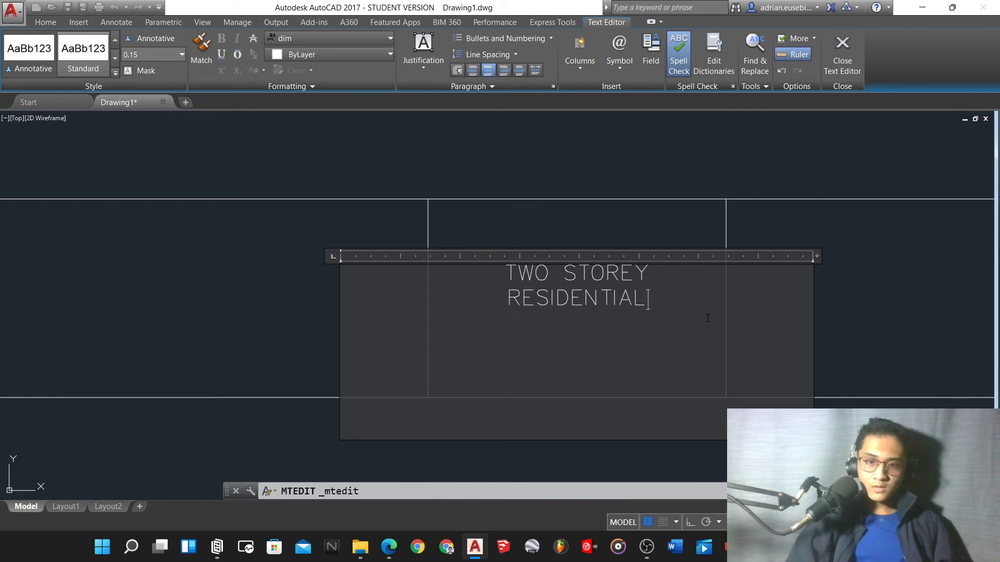
left_click(389, 546)
left_click(389, 546)
key("Return")
type("HOUSE")
Set the title text height to 0.25.
left_click_drag(601, 354, 500, 266)
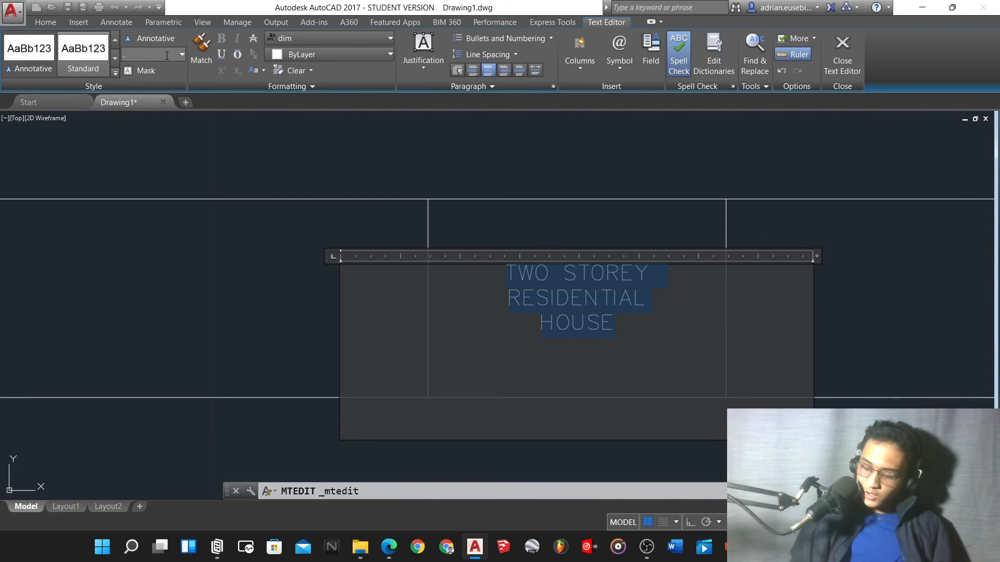
left_click(166, 56)
type(".45")
key("Return")
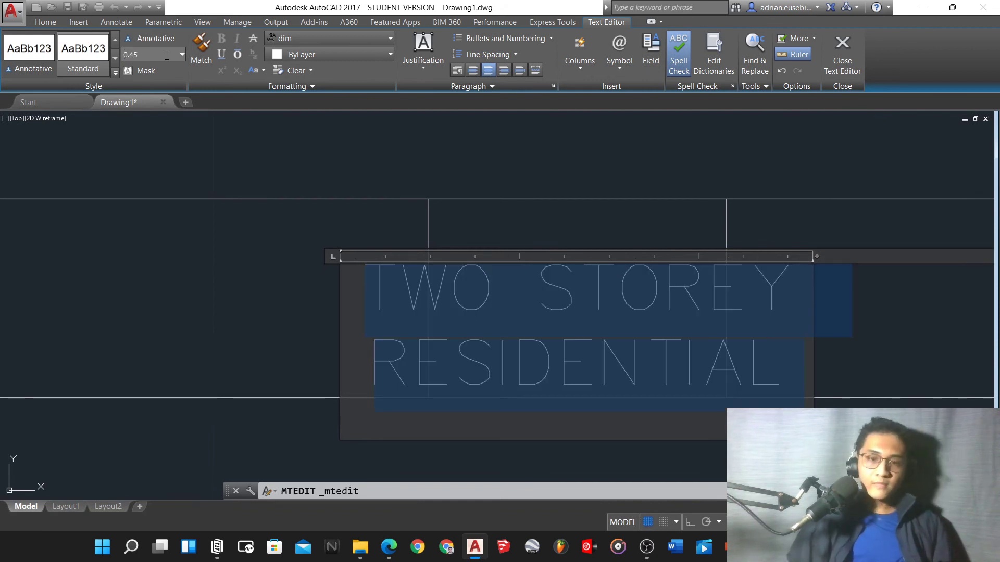
type(".3")
key("Return")
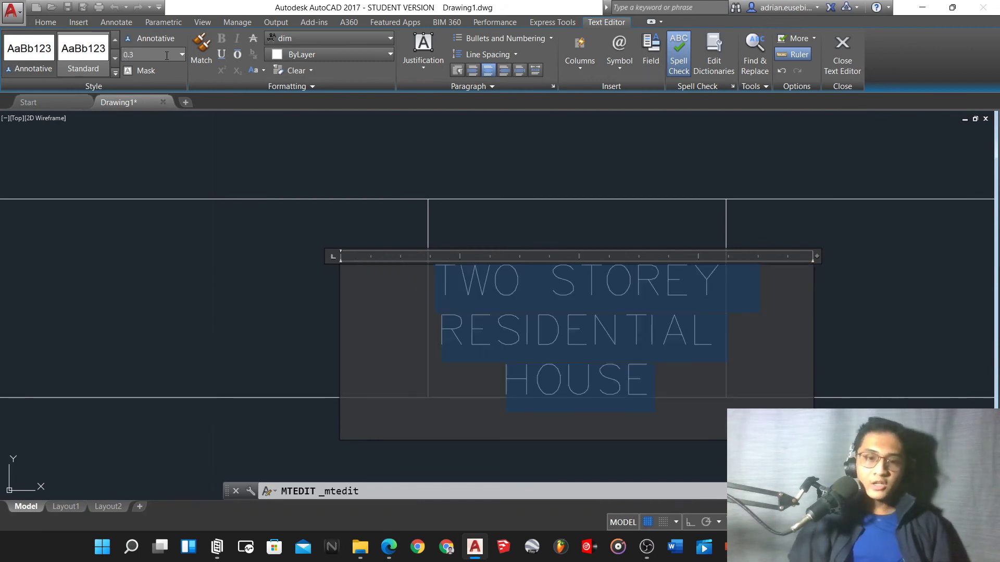
type(".25")
key("Return")
left_click(132, 117)
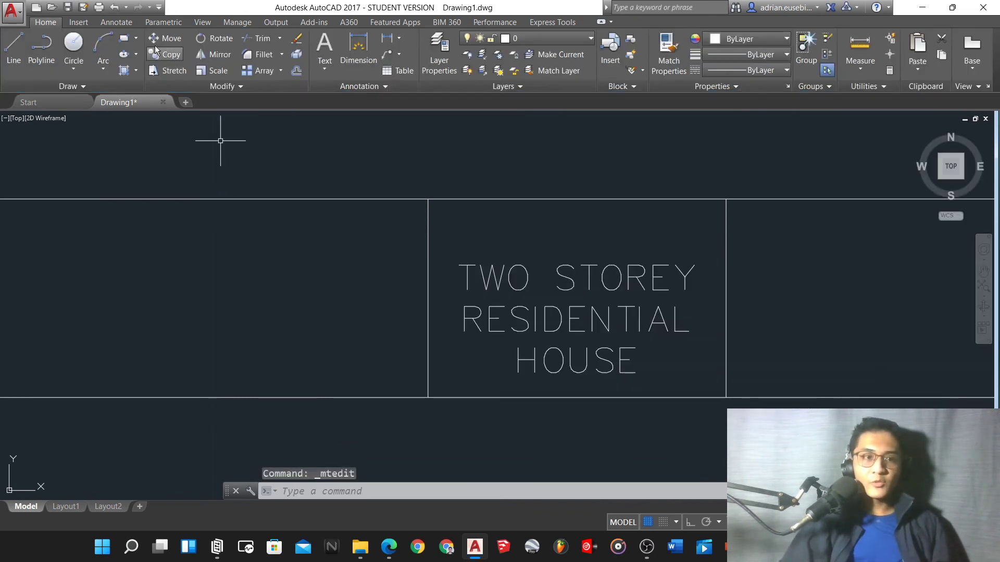
Move the TWO STOREY RESIDENTIAL HOUSE title to the centre of its cell.
left_click(547, 334)
left_click(492, 265)
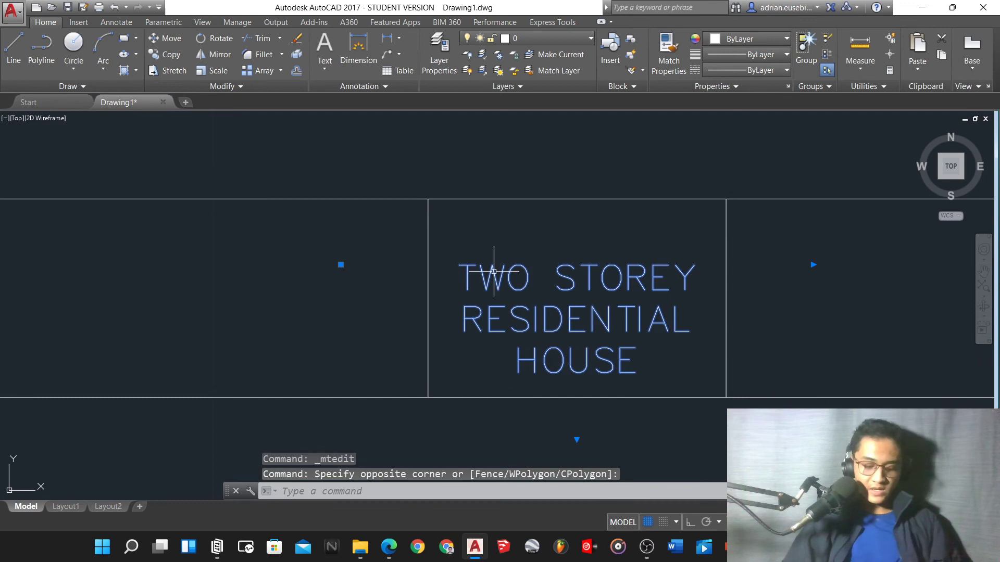
type("m")
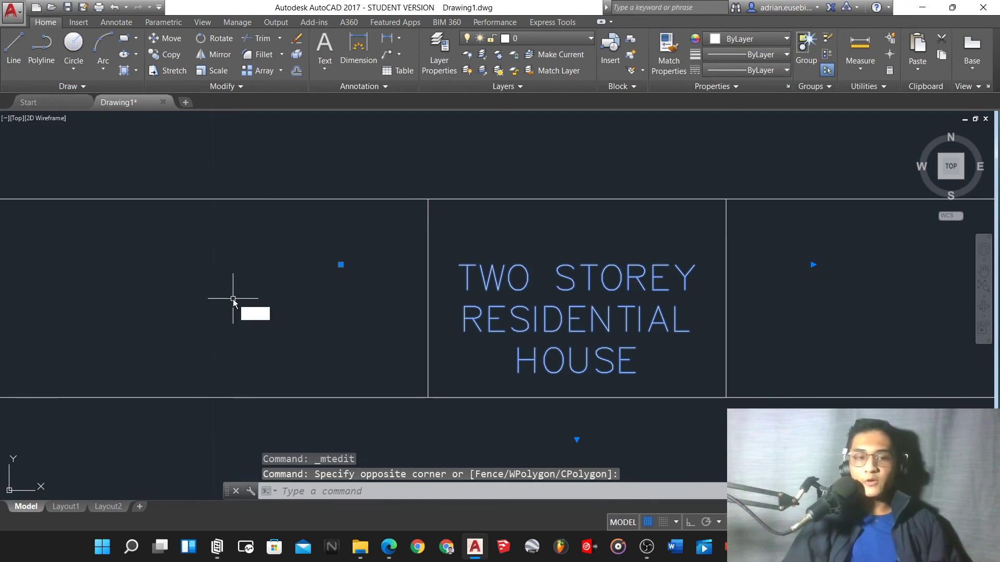
key("Return")
left_click(223, 315)
key("F8")
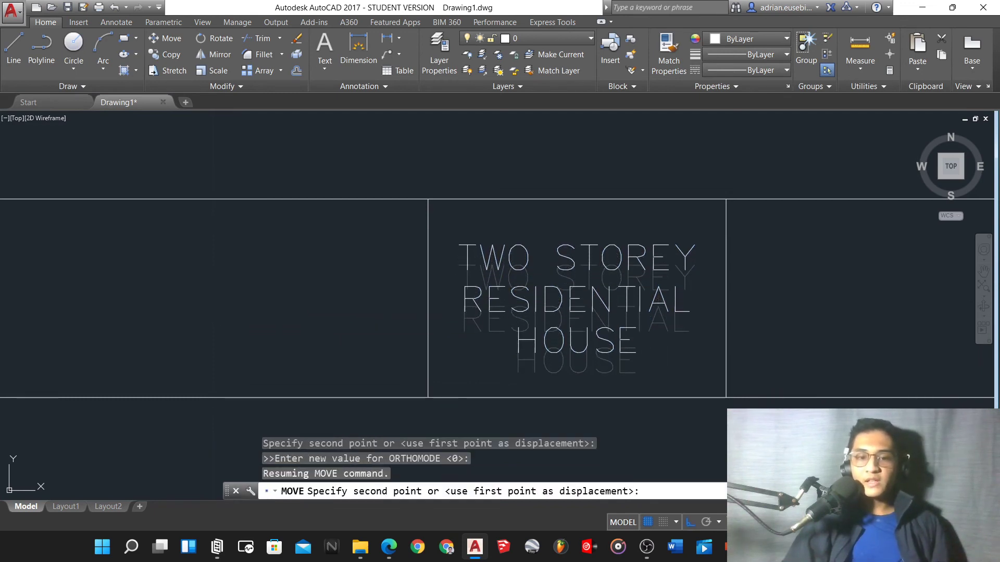
left_click(750, 283)
scroll(750, 283, "down", 1)
scroll(500, 276, "down", 4)
scroll(564, 268, "up", 3)
scroll(397, 297, "down", 3)
scroll(534, 297, "up", 4)
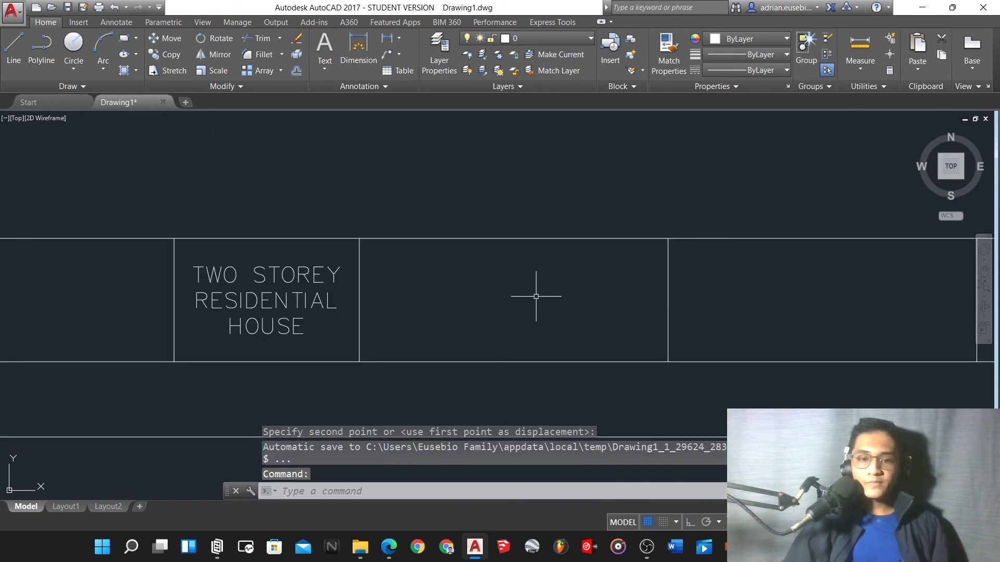
Compare the updated title block against the reference PDF.
left_click(387, 535)
scroll(441, 453, "up", 3, "ctrl")
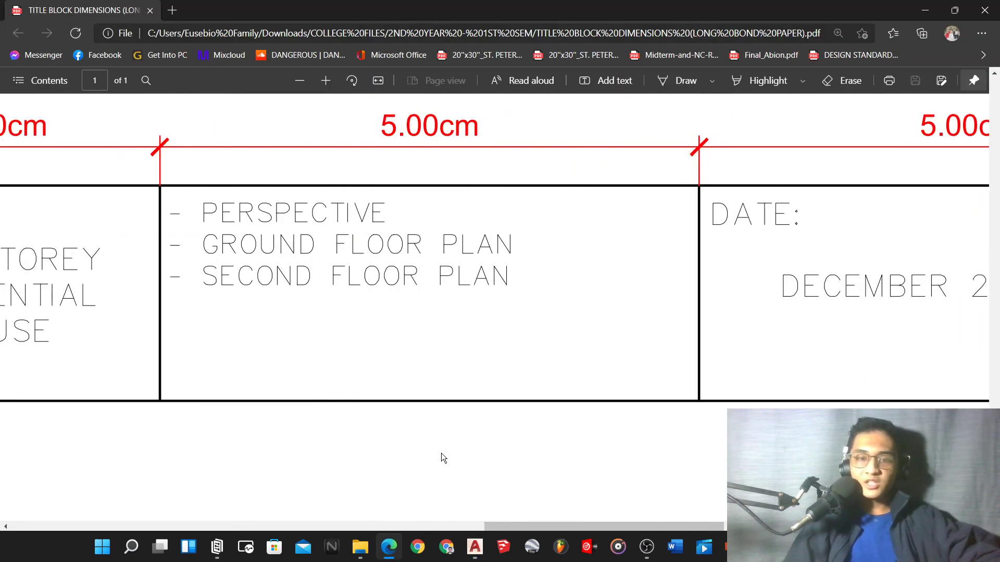
scroll(441, 458, "up", 1)
scroll(414, 458, "left", 3)
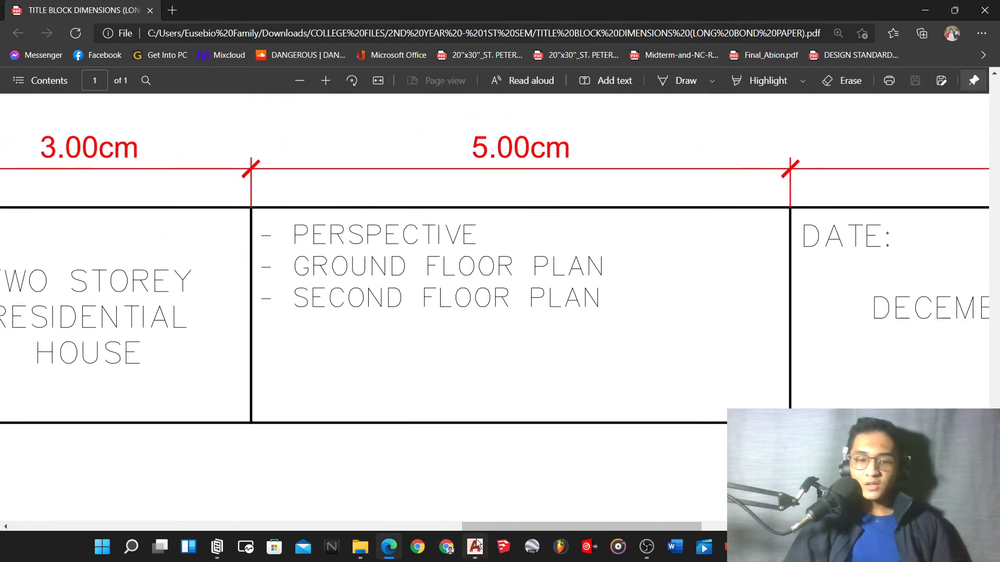
left_click(475, 546)
scroll(94, 279, "up", 3)
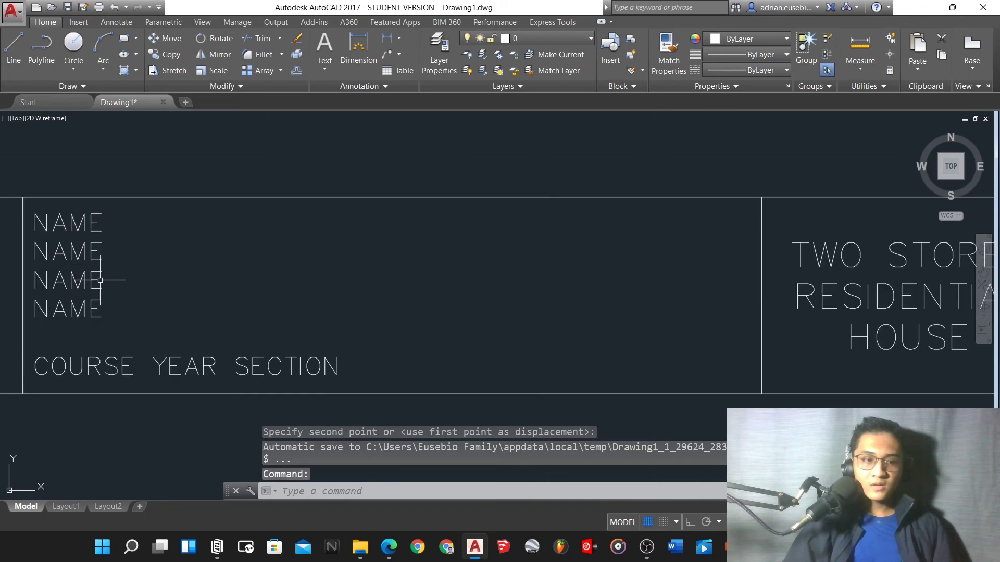
Copy the NAME and COURSE YEAR SECTION text into the next title-block cell with CO.
left_click(95, 283)
type("CO")
key("Return")
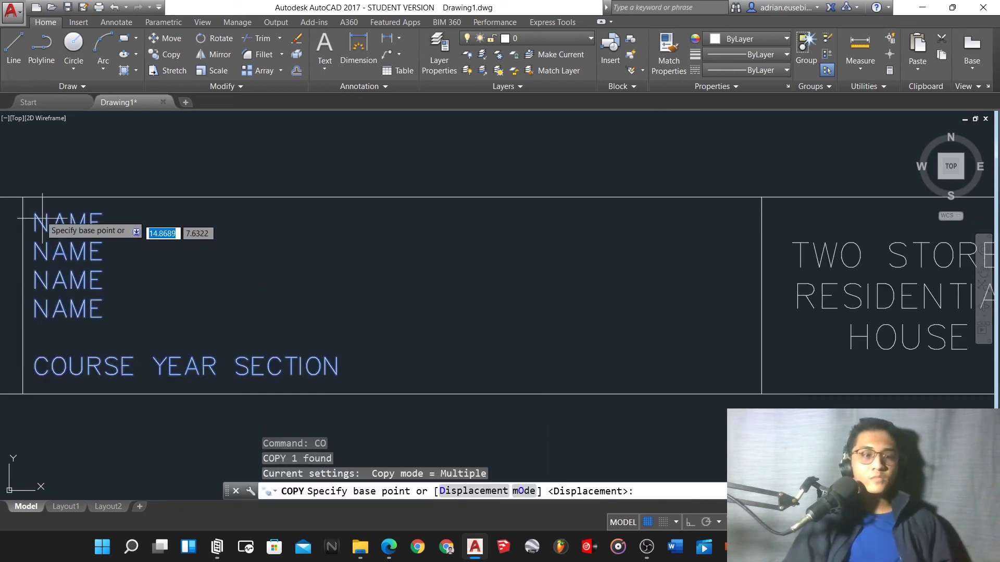
left_click(23, 197)
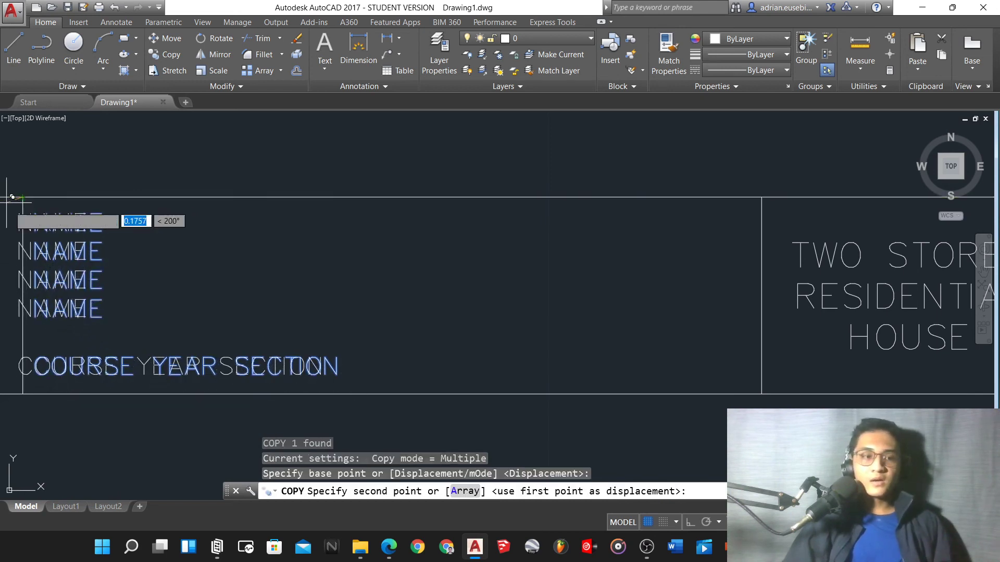
scroll(21, 197, "down", 3)
scroll(185, 243, "up", 3)
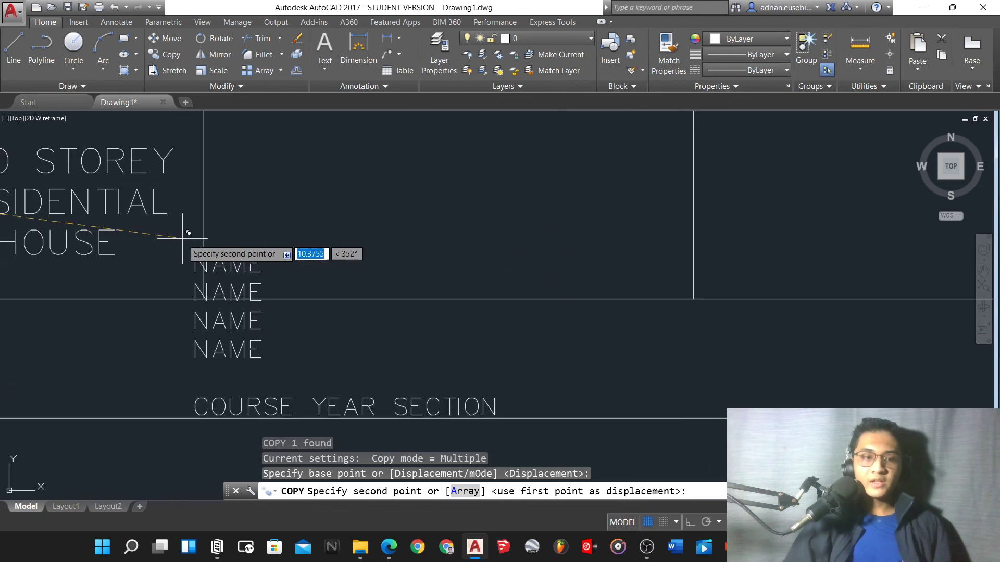
scroll(220, 191, "down", 3)
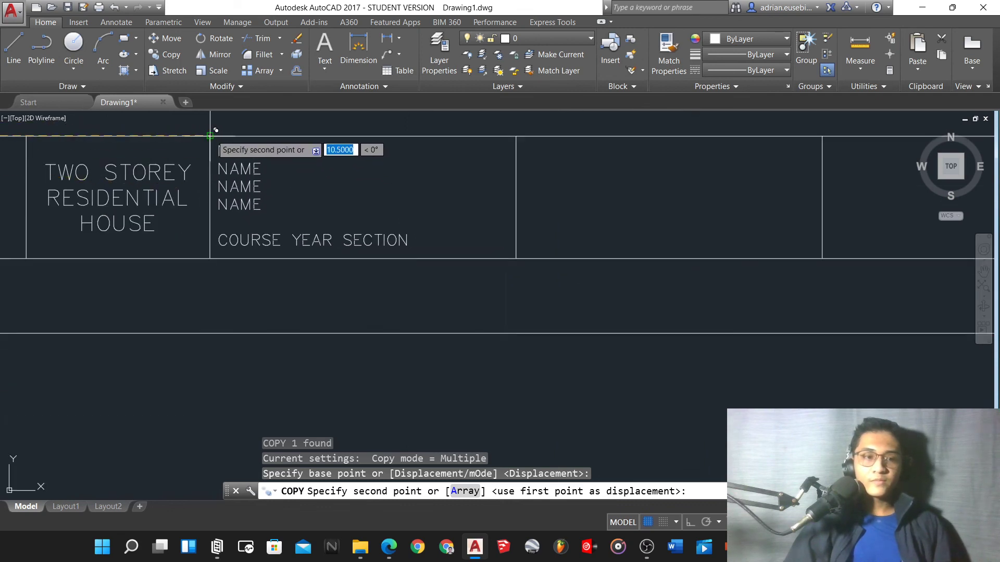
left_click(211, 135)
key("Return")
Replace the copied text with the list: PERSPECTIVE, GROUND FLOOR PLAN, SECOND FLOOR PLAN.
type("V")
left_click(429, 170)
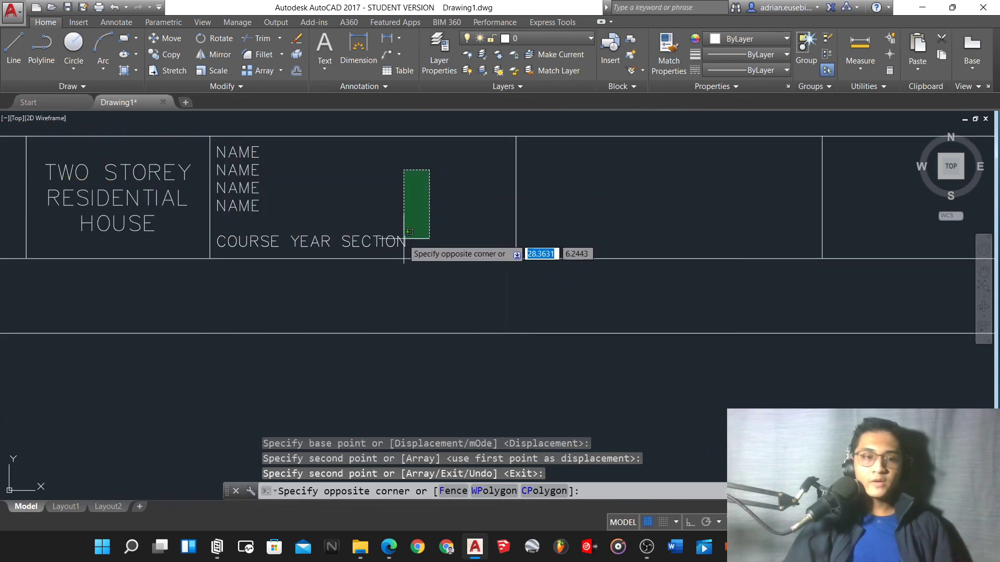
key("Escape")
key("Escape")
scroll(279, 174, "down", 2)
scroll(268, 161, "up", 4)
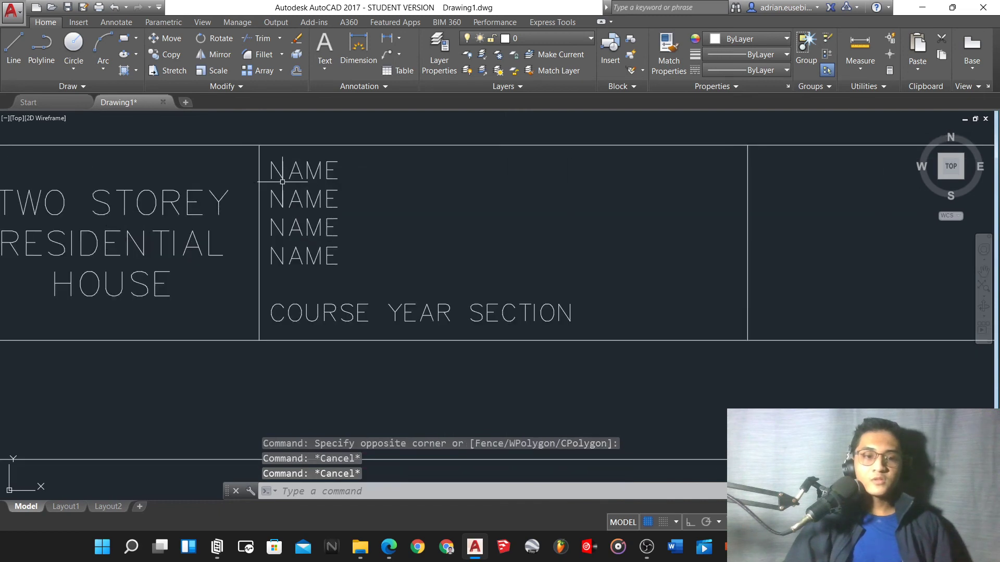
double_click(292, 173)
left_click_drag(588, 322, 130, 150)
type("- PERSP")
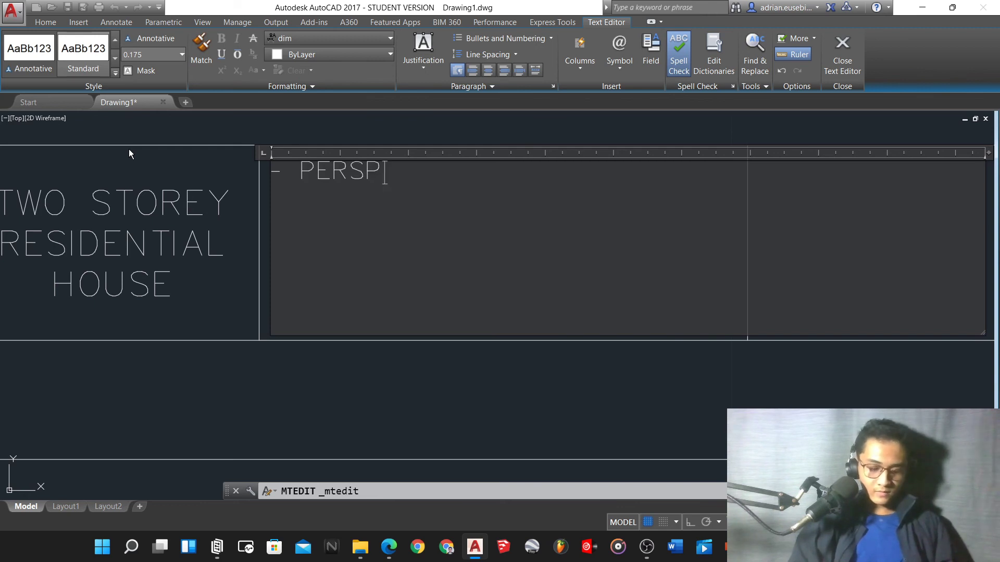
type("ECTIVE")
key("Return")
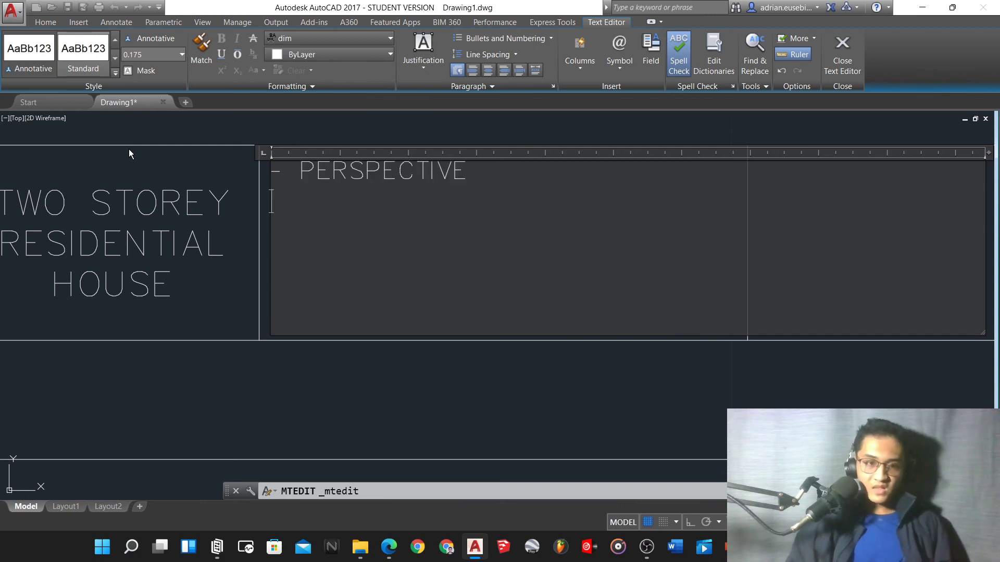
type("GROU")
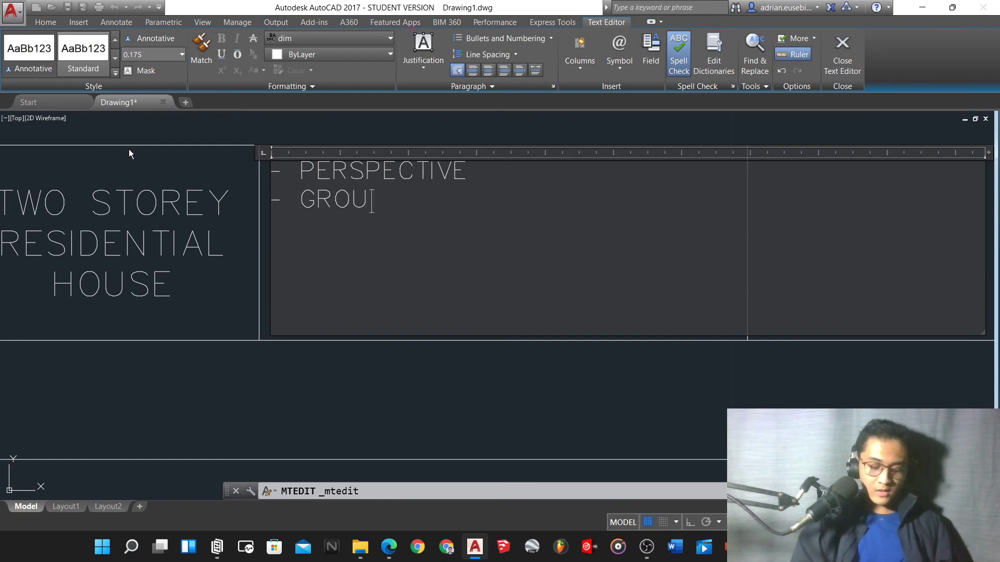
type("ND FLOOR PLAN")
key("Return")
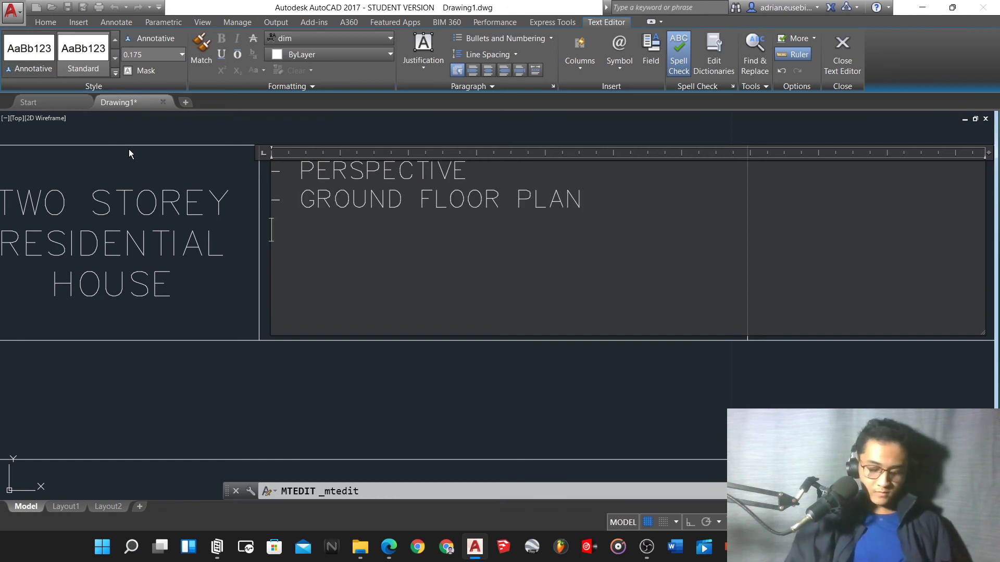
type("SECOND FLOOR PLAN")
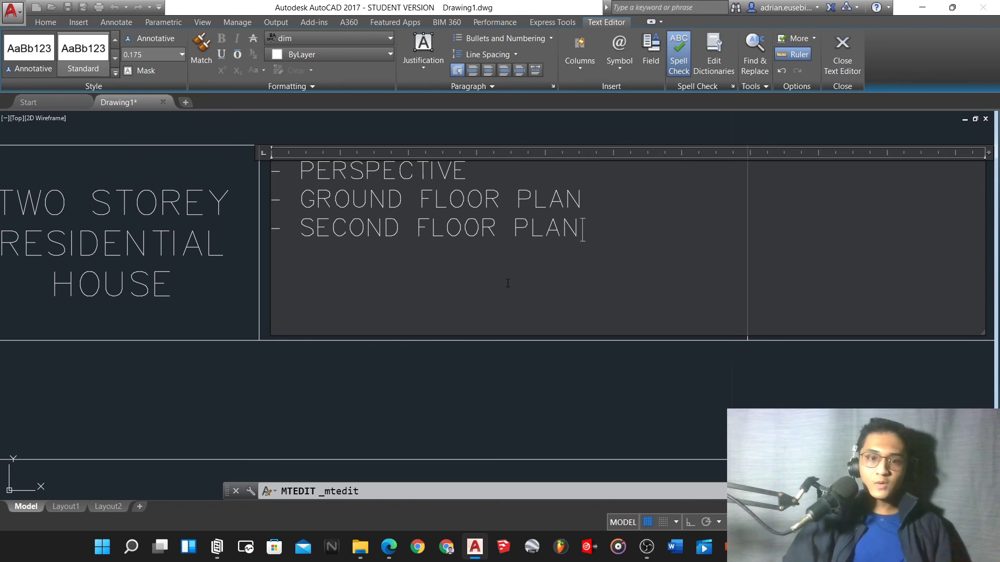
key("Return")
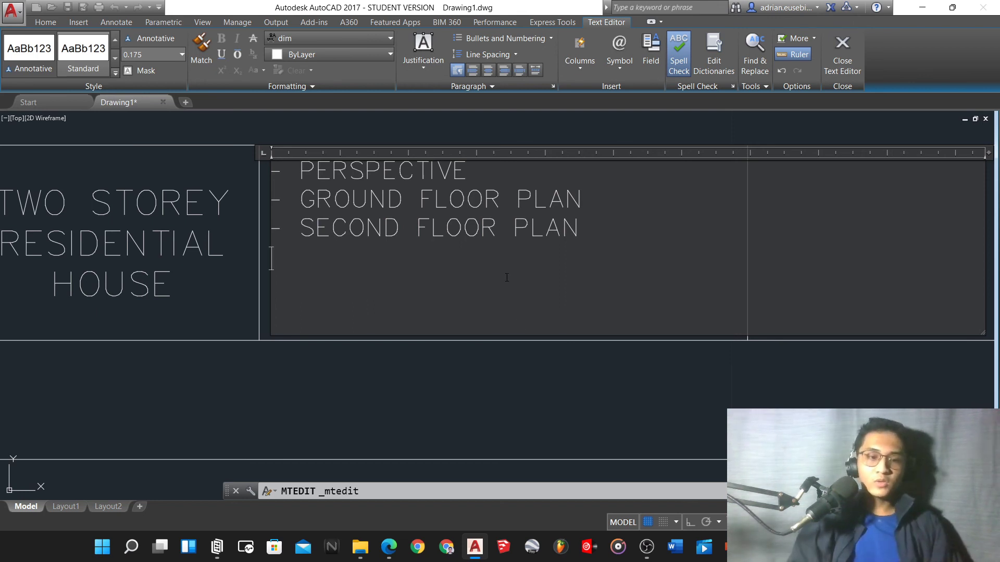
left_click(518, 381)
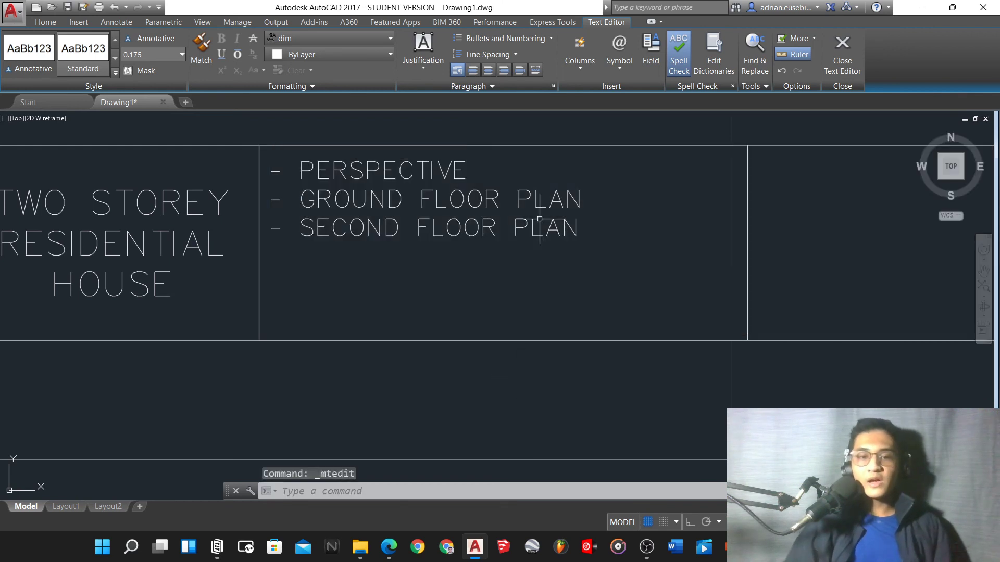
Recheck the drawing list text, then compare against the reference title block PDF.
scroll(520, 212, "down", 3)
scroll(463, 179, "up", 2)
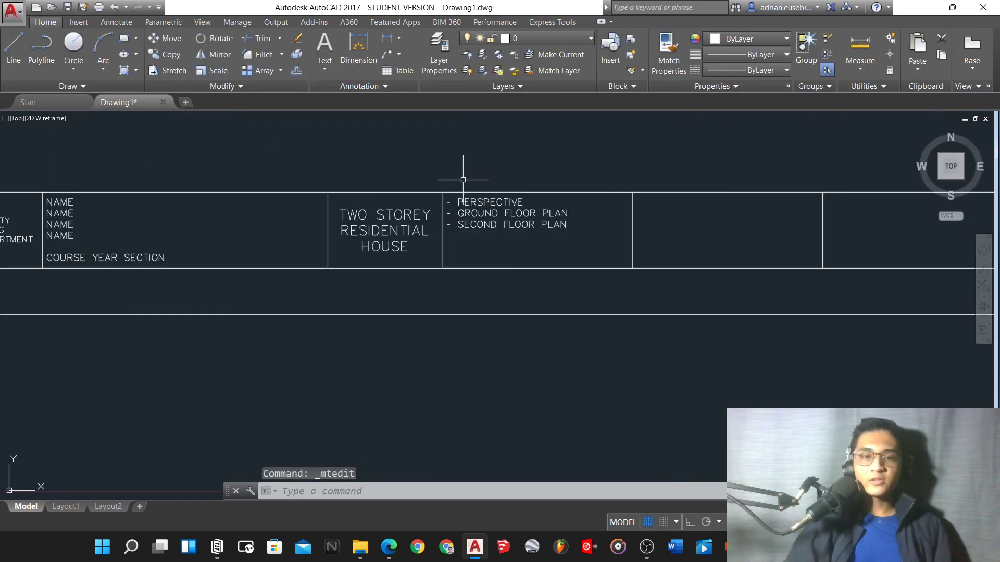
double_click(485, 213)
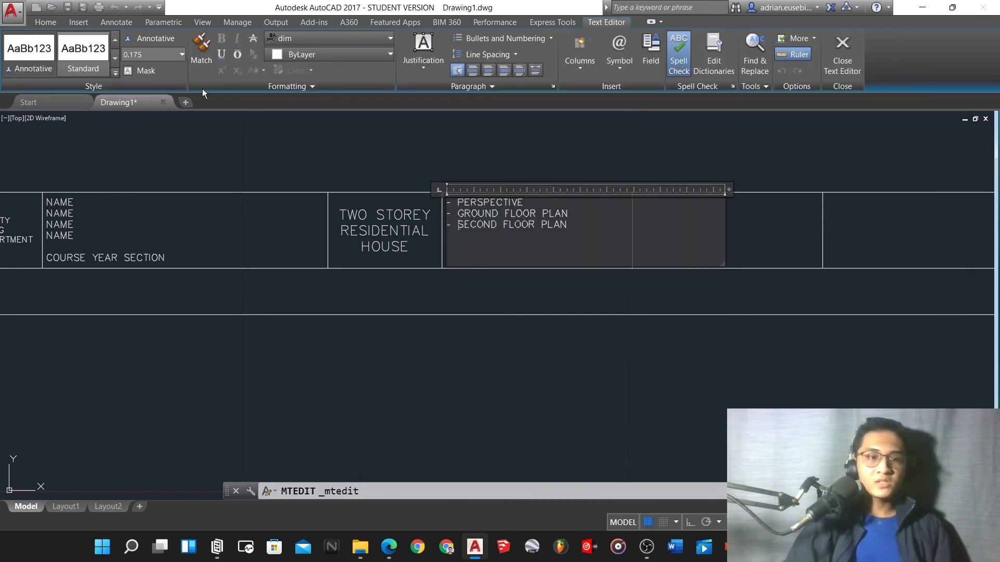
left_click(278, 131)
scroll(436, 261, "down", 3)
scroll(408, 299, "up", 3)
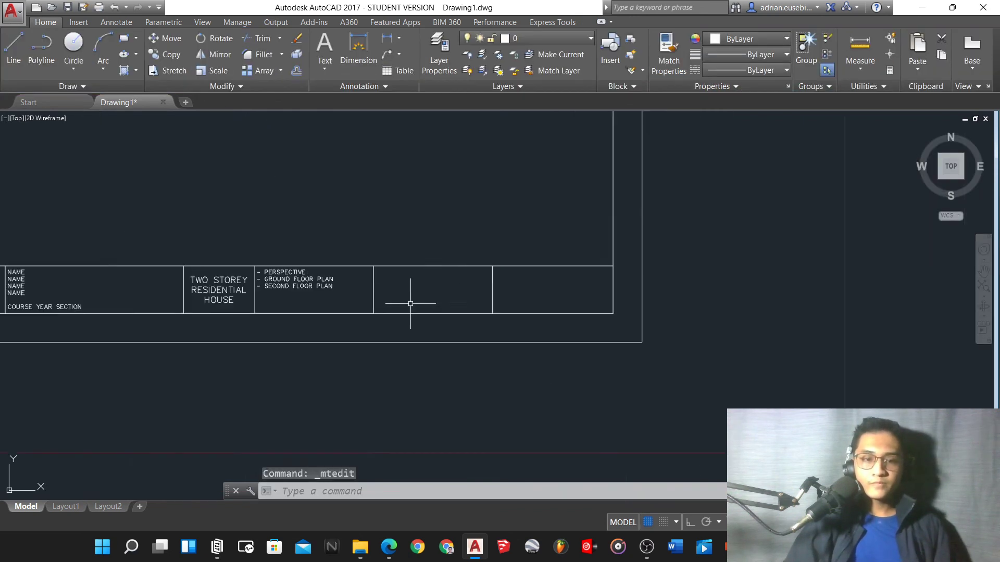
left_click(389, 547)
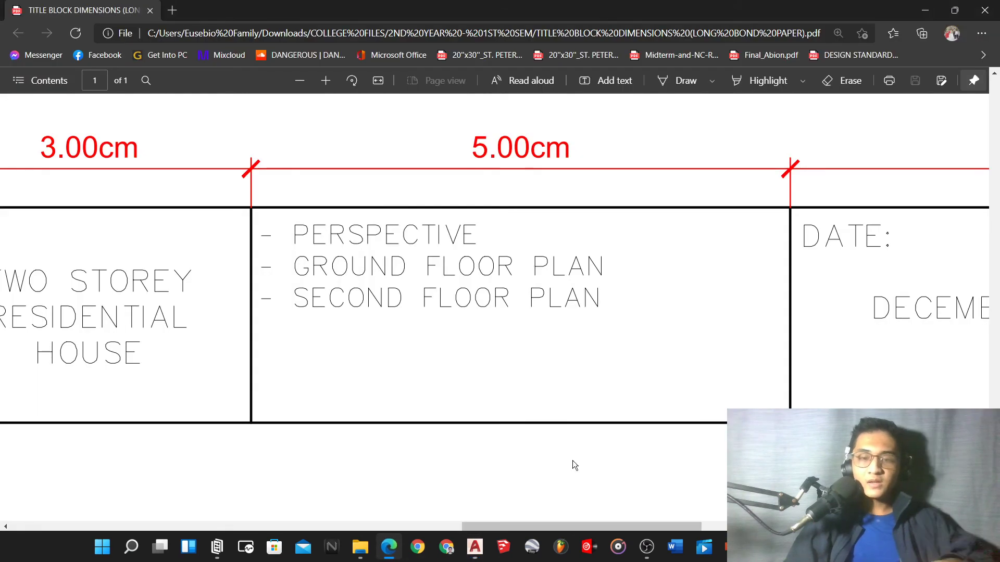
scroll(568, 467, "up", 2, "ctrl")
scroll(568, 467, "right", 5, "shift")
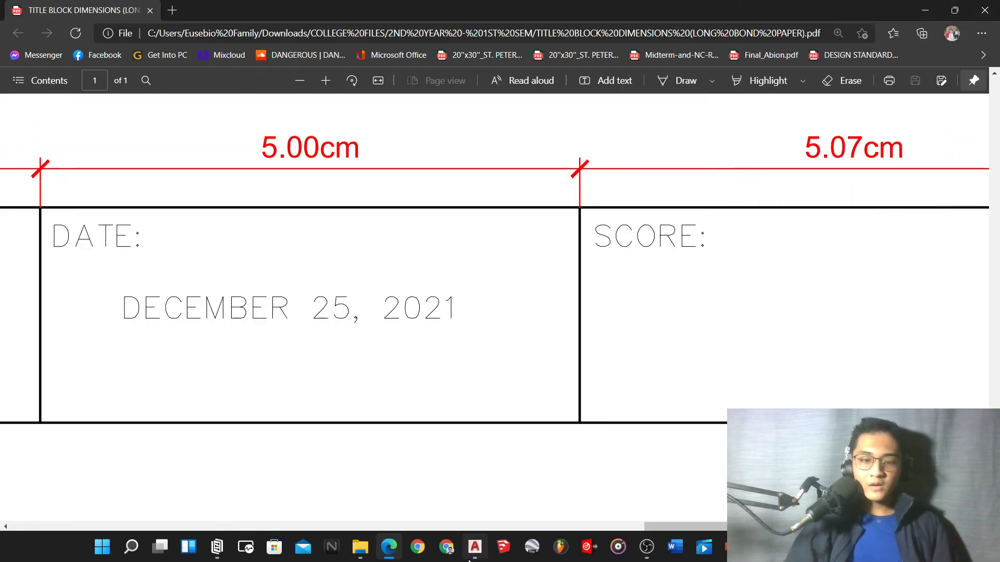
Copy the PERSPECTIVE / GROUND FLOOR PLAN / SECOND FLOOR PLAN text one cell to the right.
left_click(475, 547)
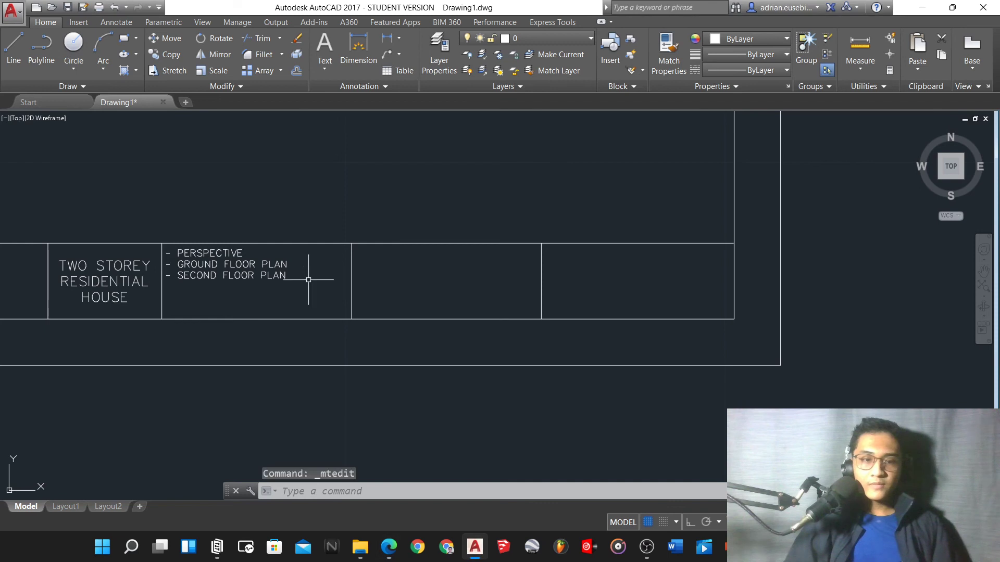
left_click(229, 296)
left_click(237, 257)
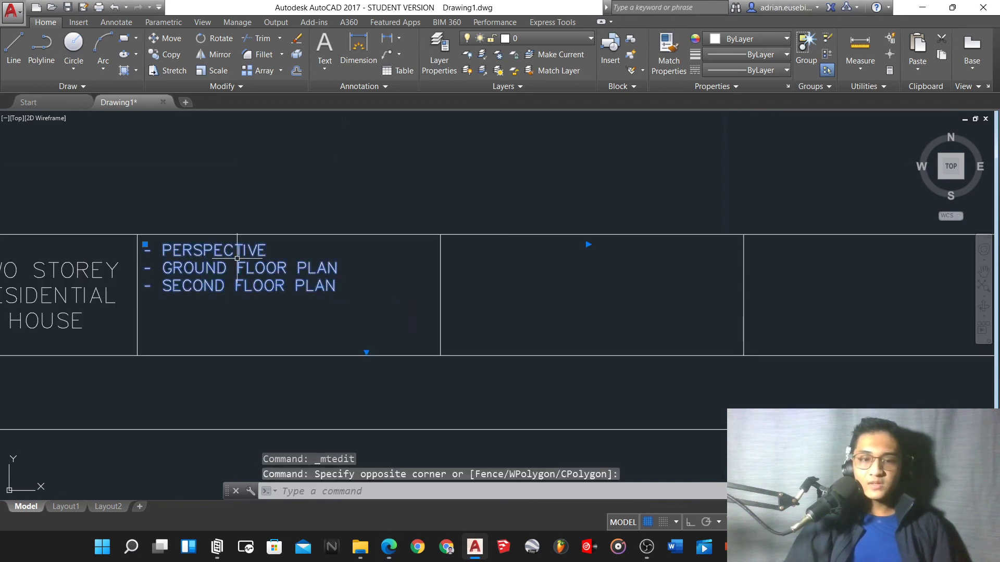
type("CO")
key("Return")
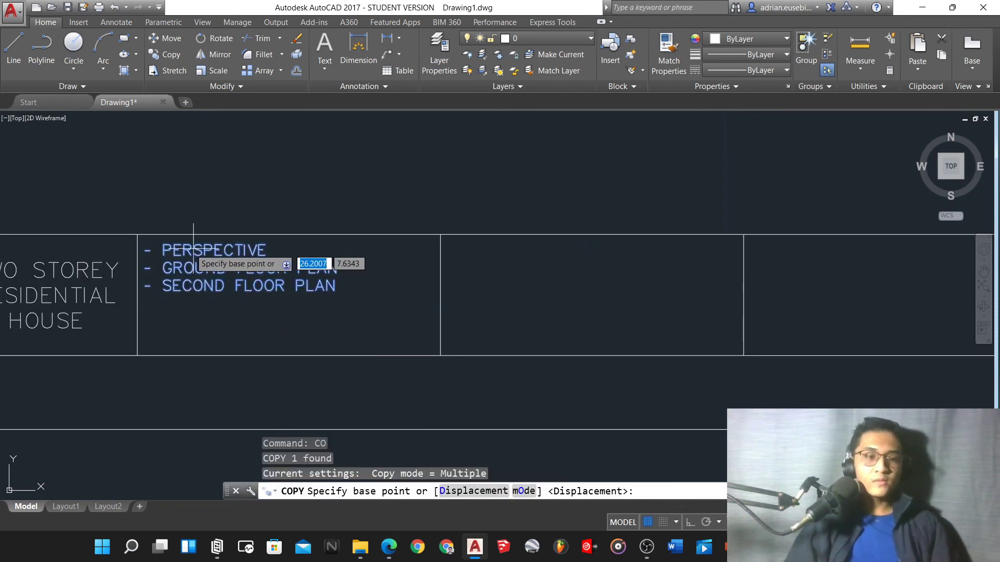
left_click(138, 235)
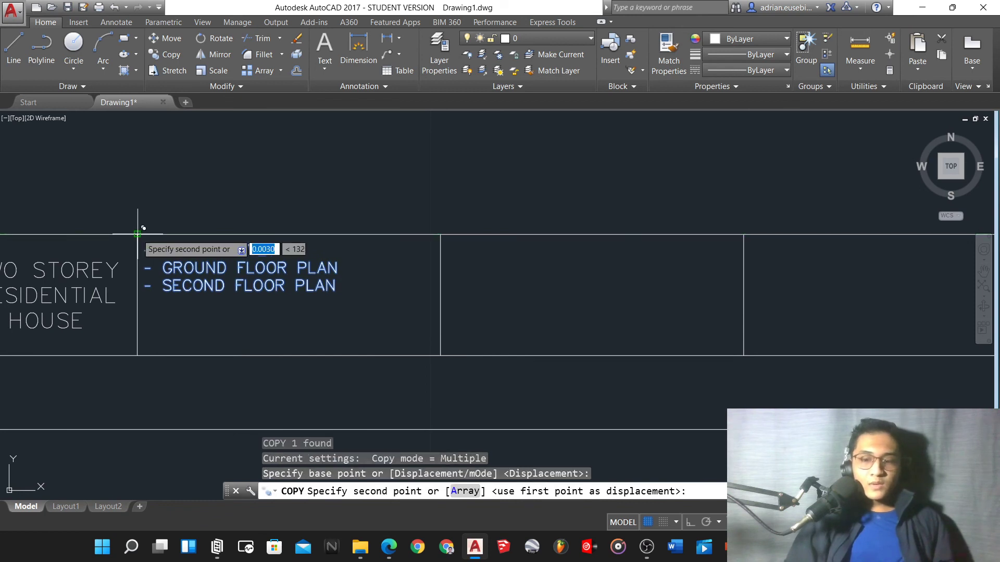
left_click(441, 234)
key("Escape")
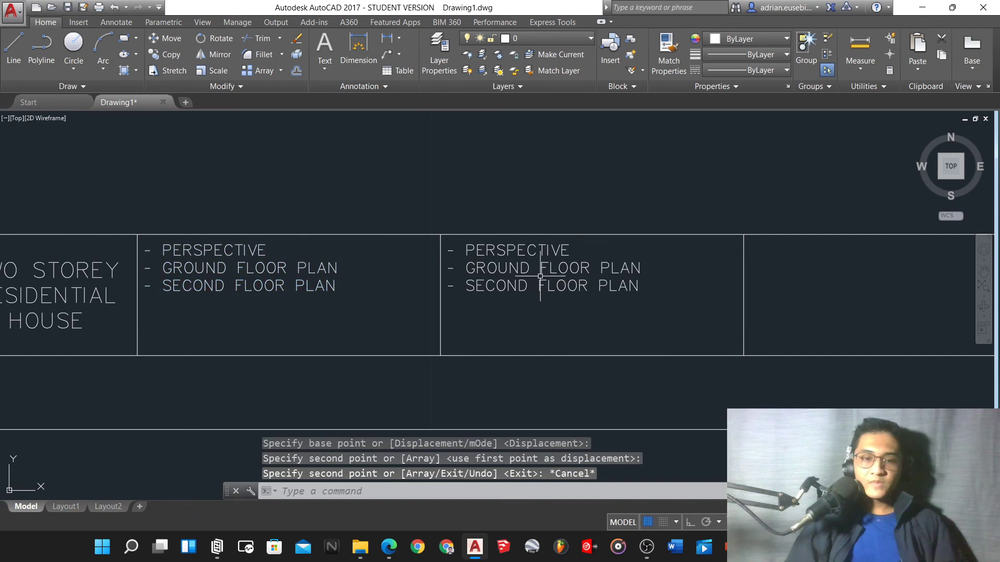
scroll(551, 277, "up", 4)
scroll(517, 289, "up", 2)
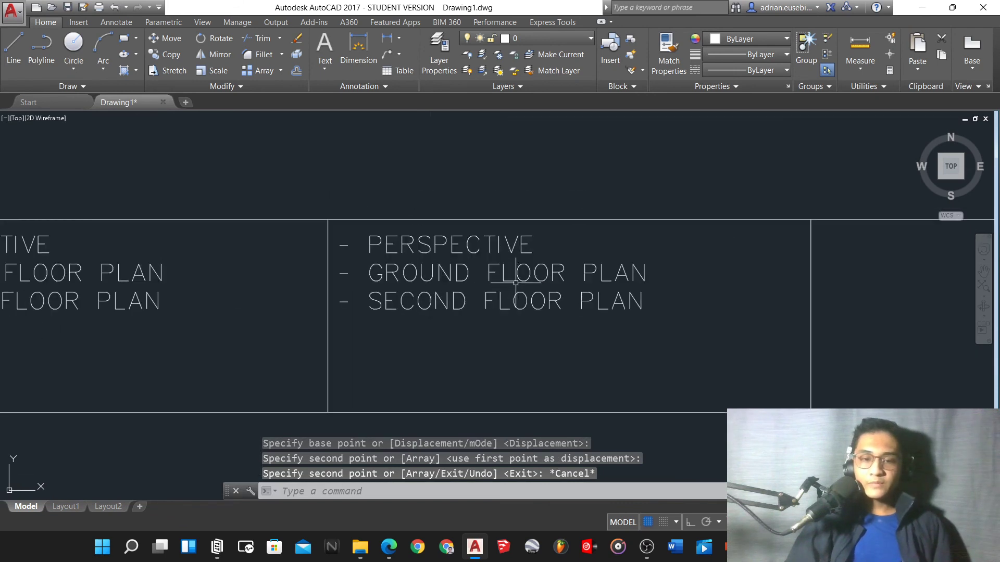
Replace the copied list text with the heading DATE: followed by blank lines.
double_click(515, 275)
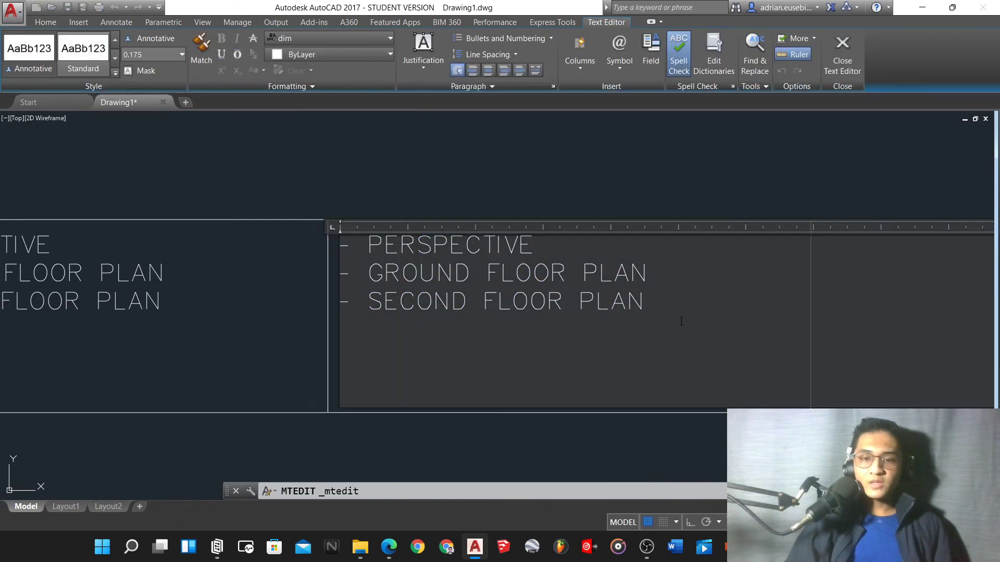
key("ctrl+a")
type("DATE")
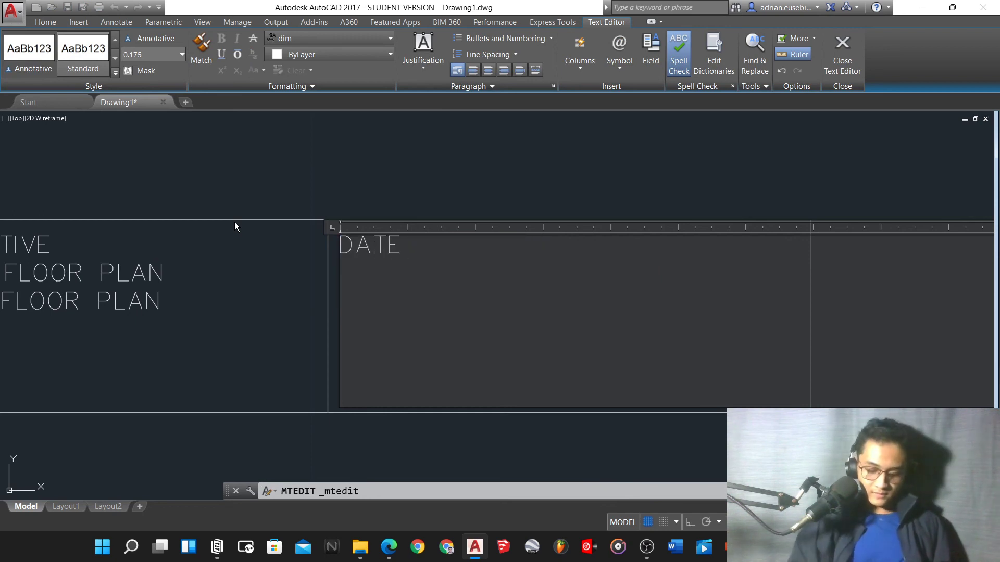
key("Caps_Lock")
type(":")
key("Caps_Lock")
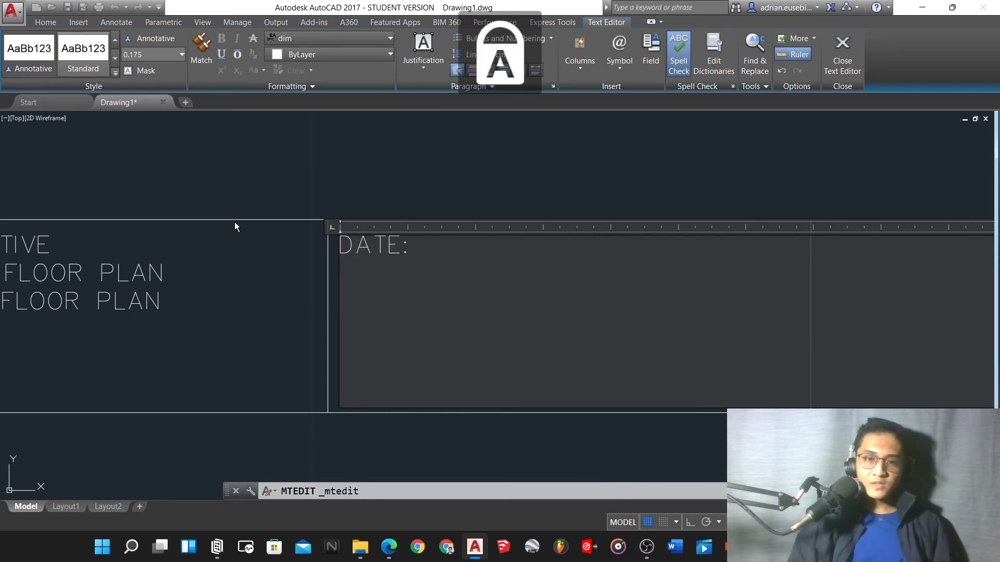
key("Return")
key("Return")
key("Return")
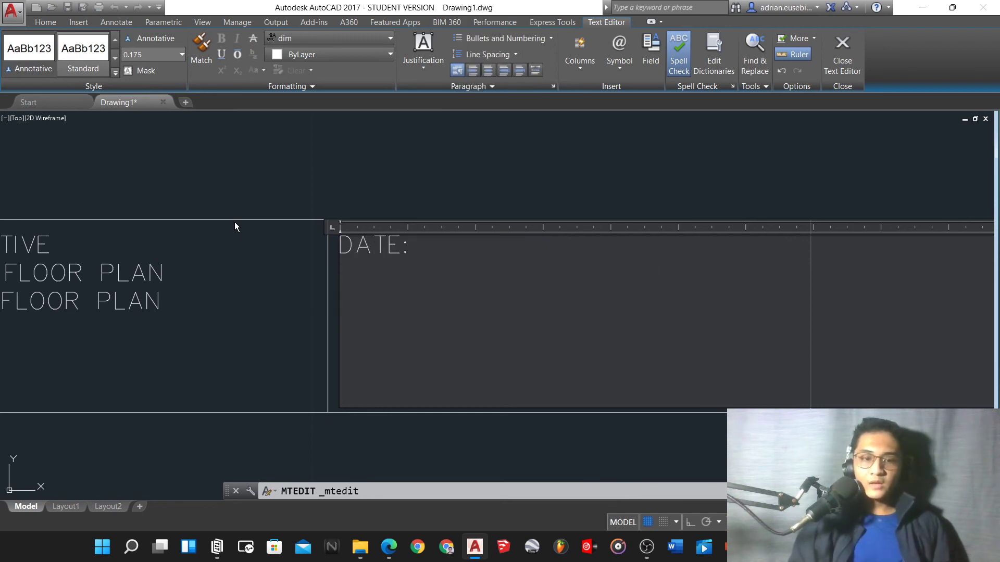
Narrow the text box to the cell and add DECEMBER 9, 2021 centred below DATE:.
scroll(238, 235, "down", 4)
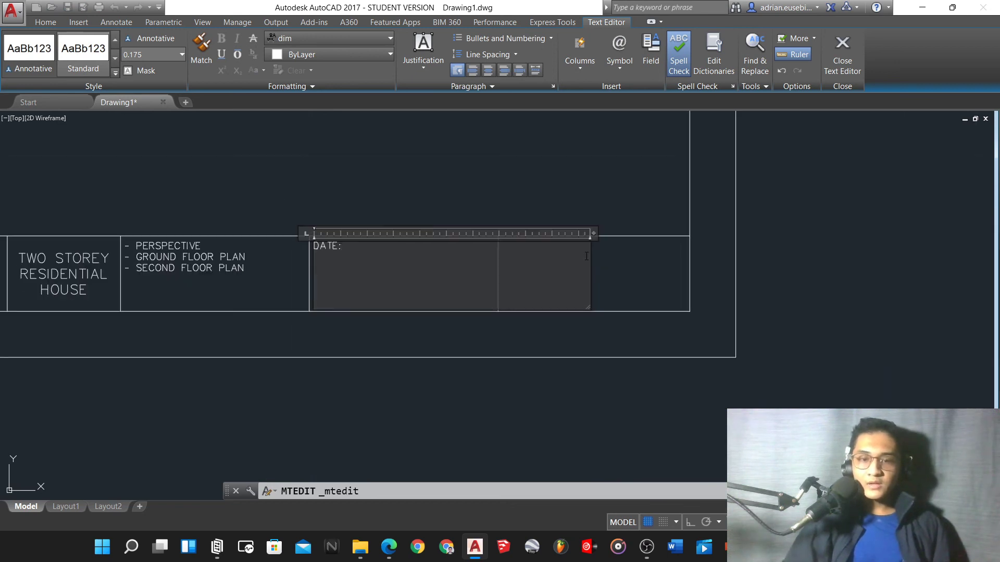
left_click_drag(589, 264, 496, 263)
scroll(379, 274, "up", 2)
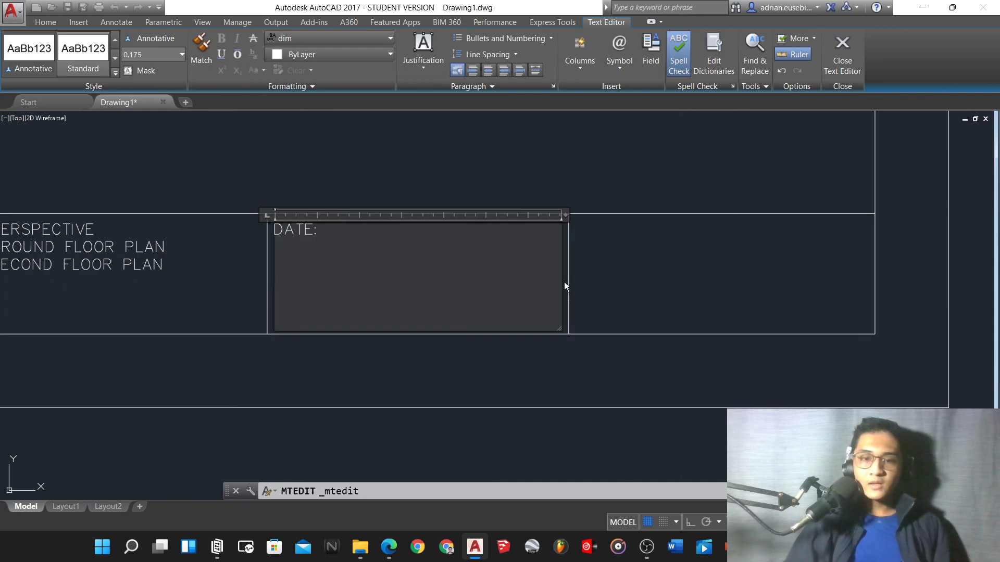
scroll(563, 246, "up", 4)
scroll(578, 214, "down", 5)
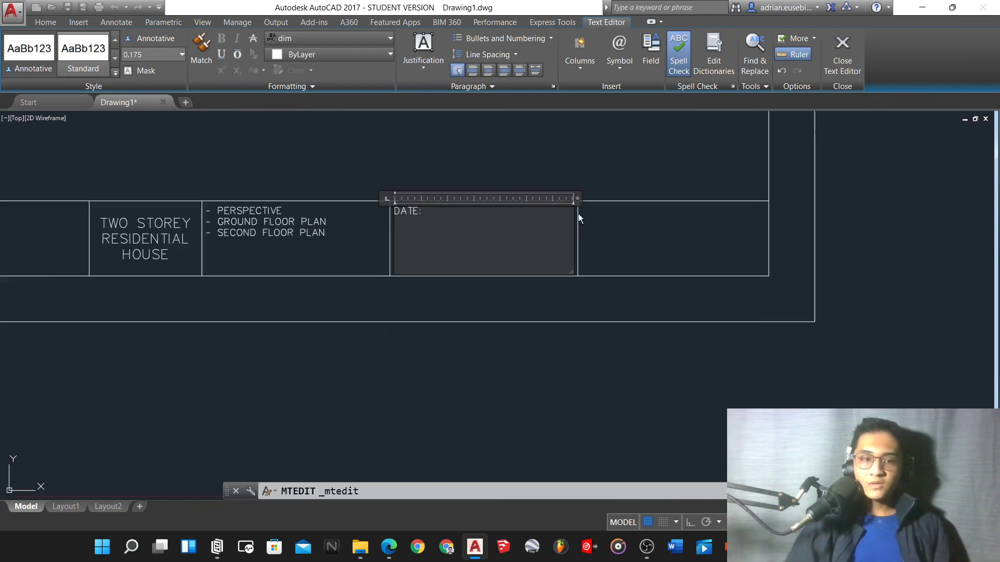
scroll(452, 248, "up", 4)
scroll(386, 258, "down", 3)
scroll(405, 250, "up", 3)
scroll(412, 234, "down", 3)
scroll(415, 219, "up", 3)
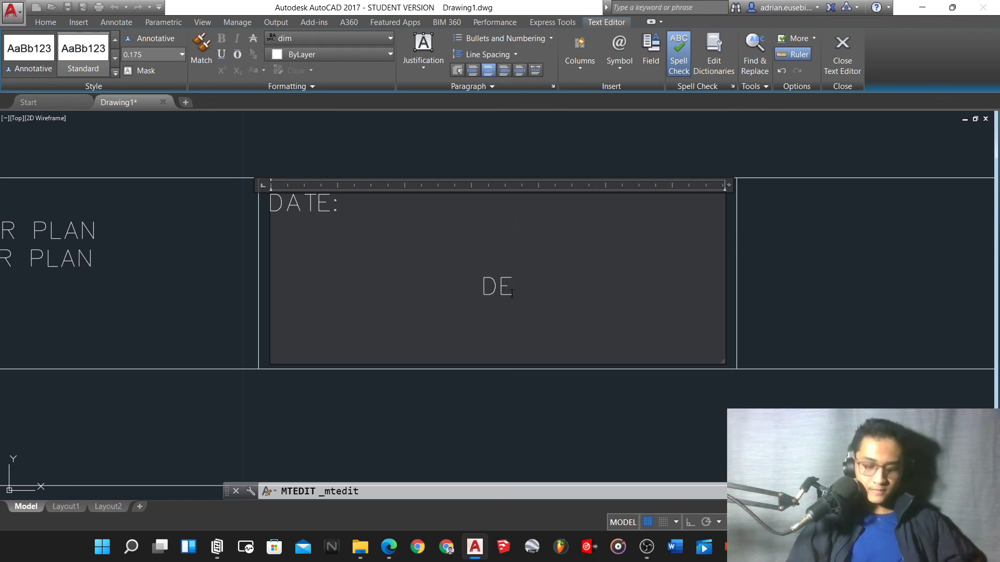
type("CEMBER 9, 2021")
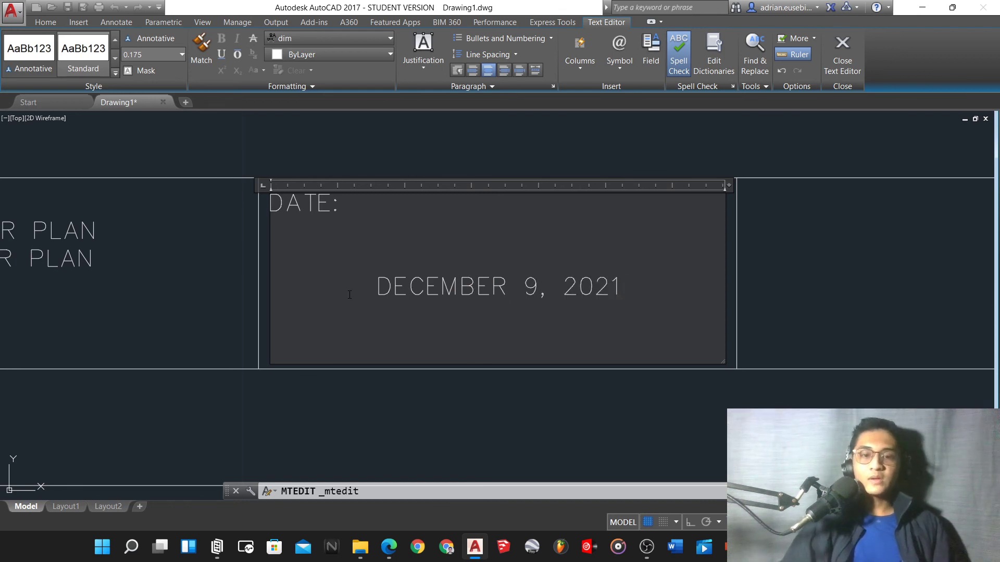
scroll(235, 295, "down", 2)
left_click(279, 197)
scroll(373, 350, "down", 2)
scroll(368, 290, "up", 4)
left_click(267, 225)
Copy the DATE: DECEMBER 9, 2021 text into the sixth, rightmost title-block cell.
type("co")
key("Return")
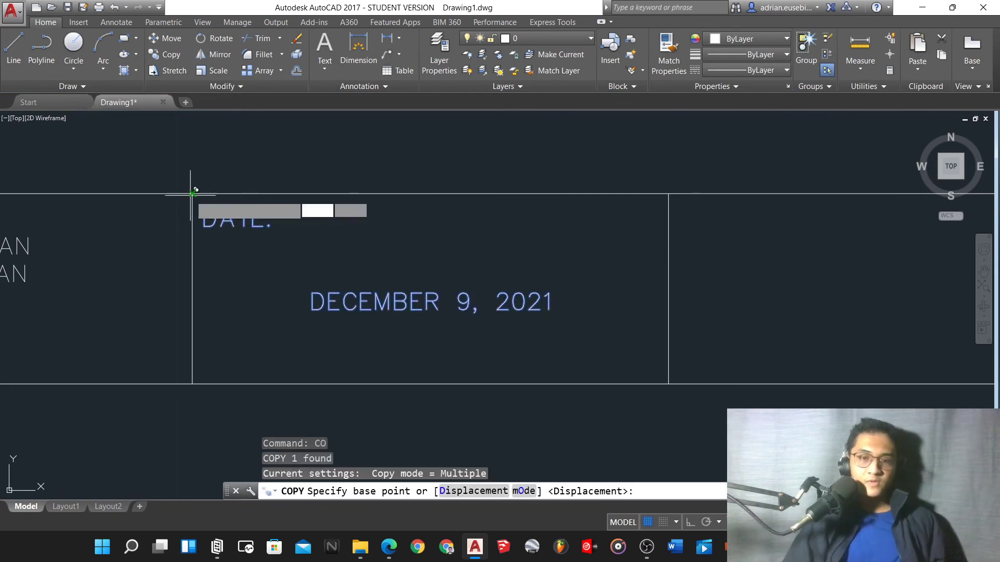
left_click(193, 194)
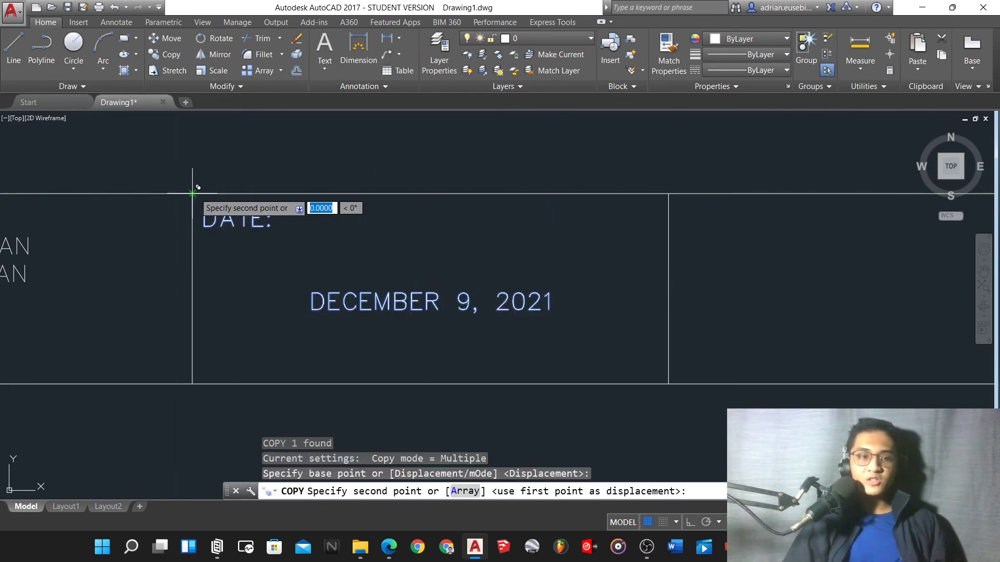
scroll(312, 192, "down", 2)
scroll(380, 187, "up", 3)
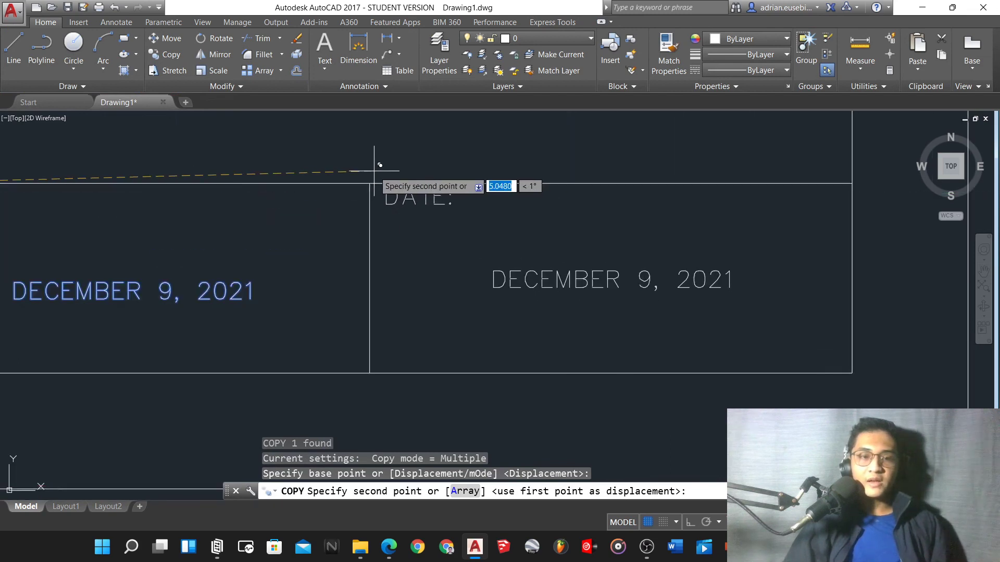
left_click(370, 183)
key("Return")
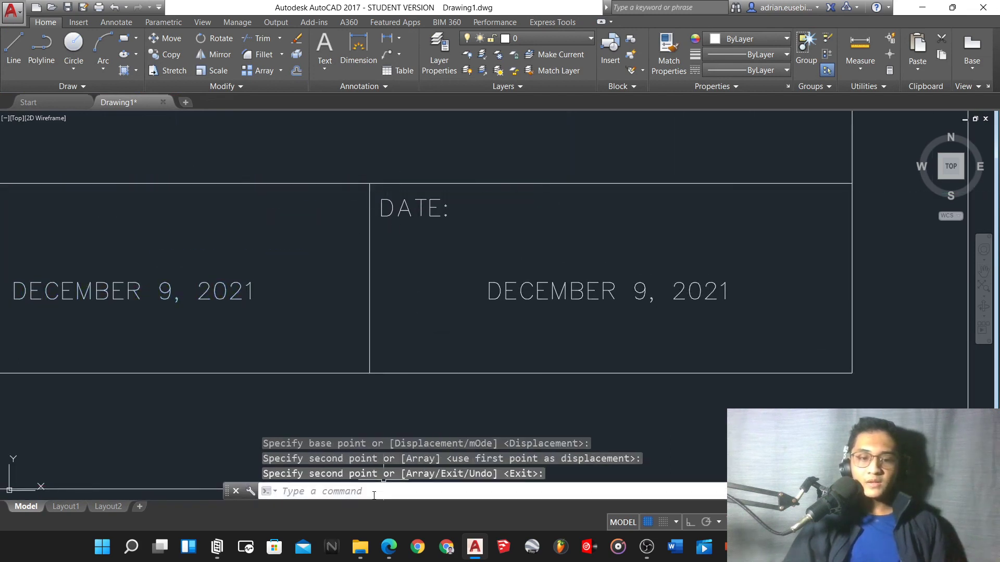
key("alt+Tab")
left_click(389, 547)
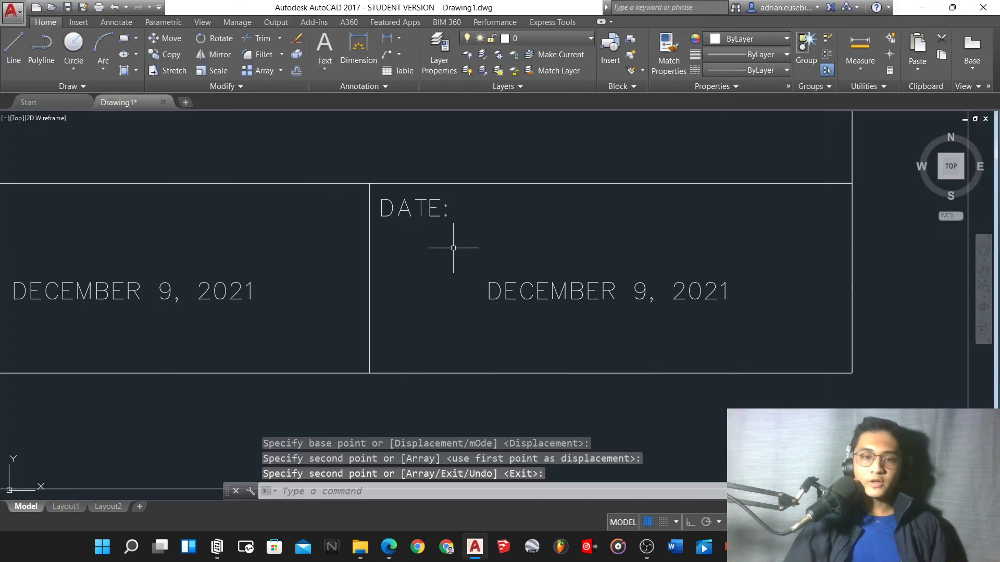
Replace the copied date text with a left-justified SCORE: label.
double_click(439, 208)
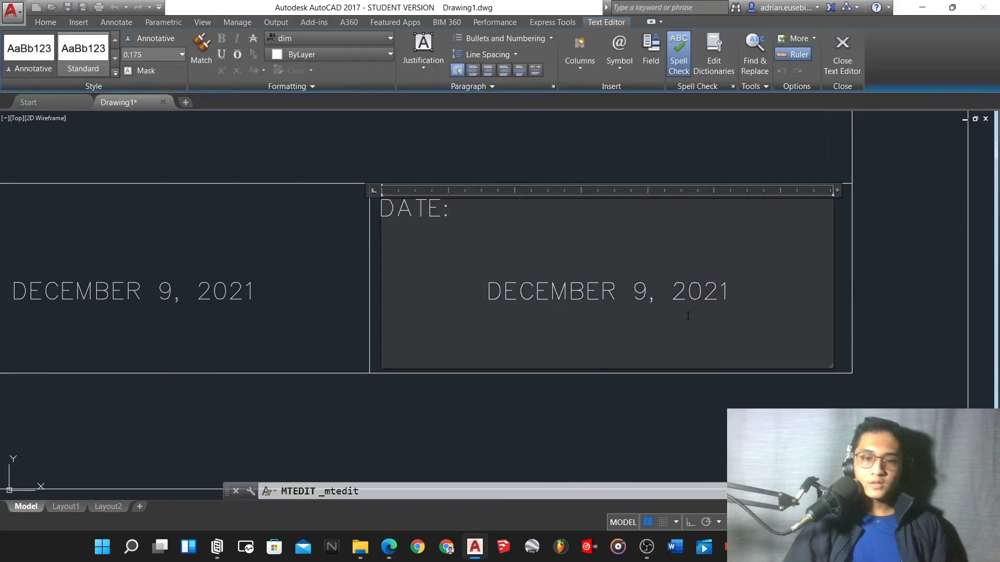
key("ctrl+a")
type("SCORE")
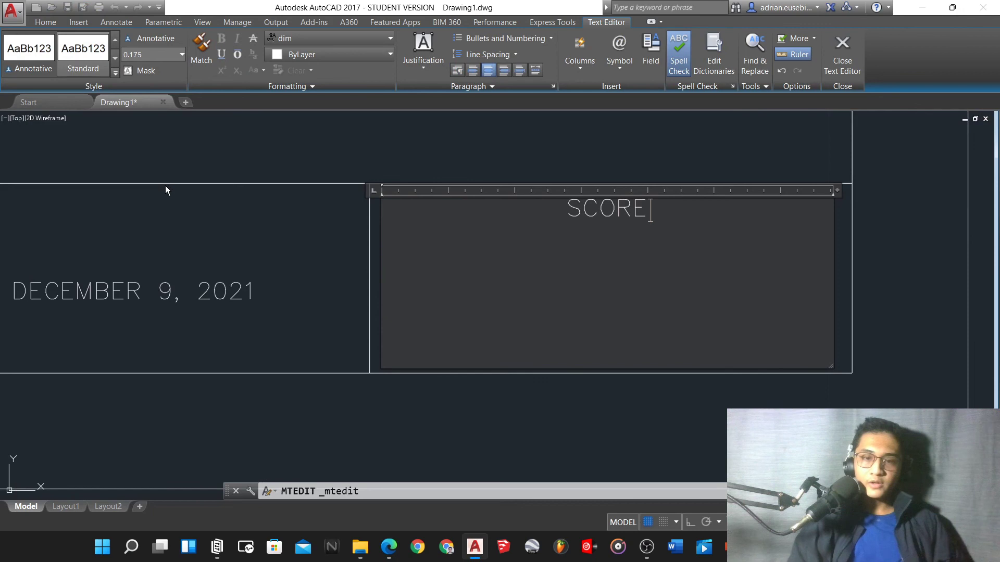
left_click(476, 73)
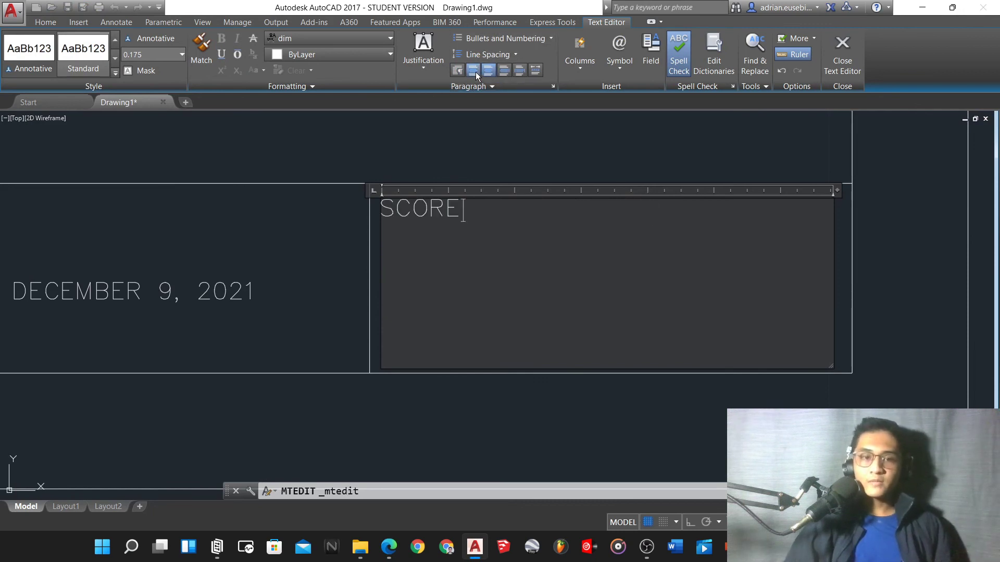
type(":")
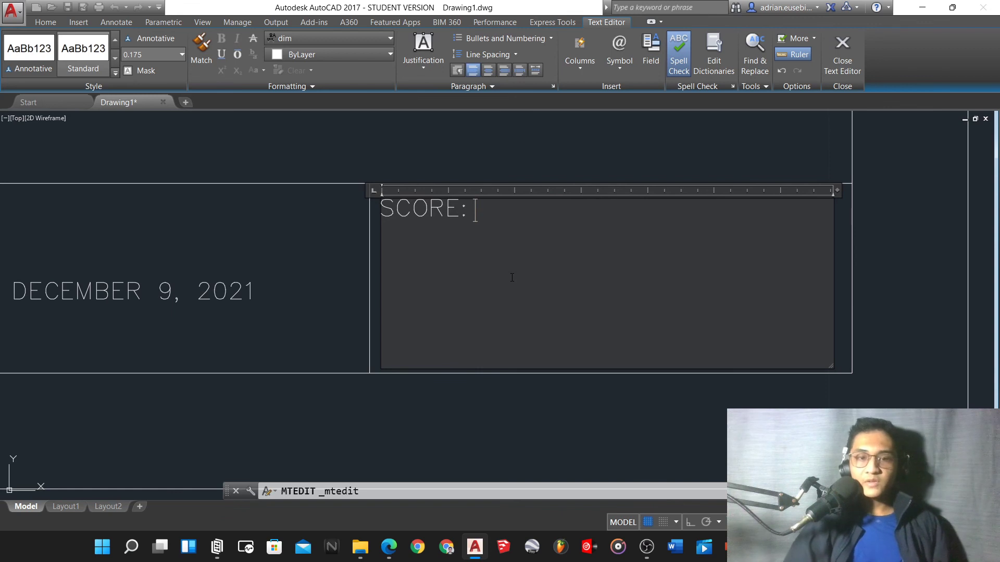
left_click(518, 145)
Select the university name text in the title block.
scroll(556, 317, "down", 5)
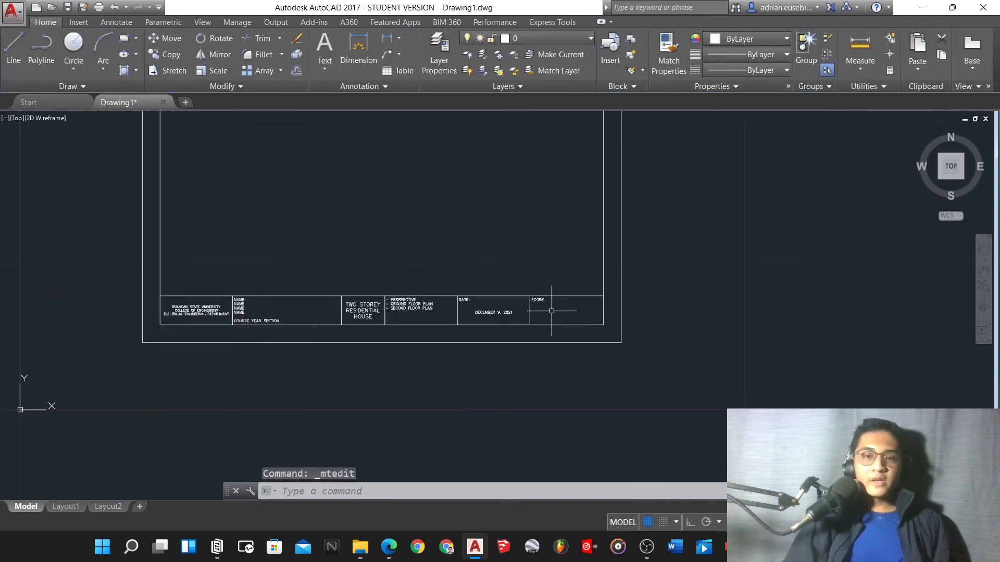
scroll(199, 305, "up", 5)
left_click(207, 312)
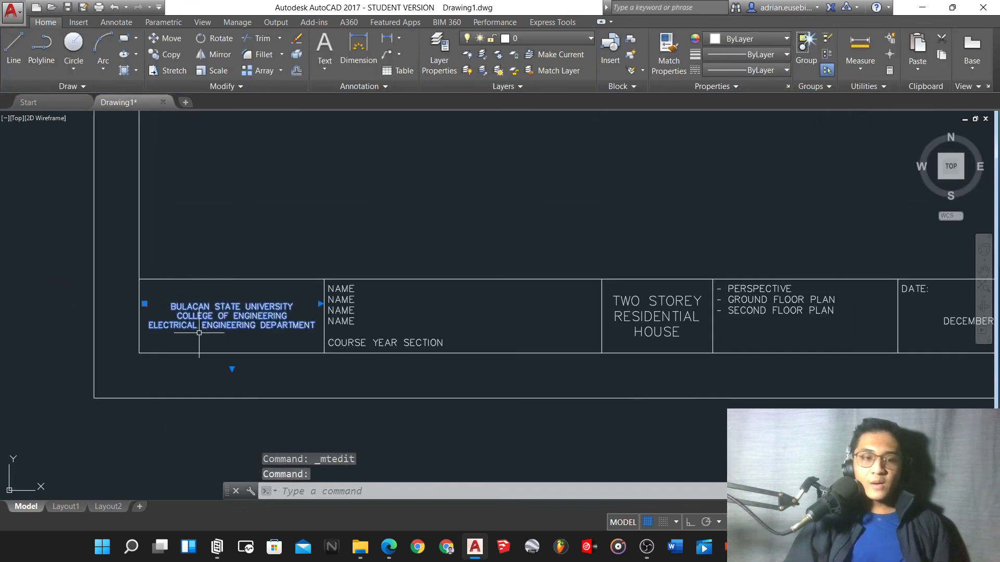
scroll(226, 342, "up", 5)
scroll(225, 342, "down", 5)
scroll(258, 326, "up", 3)
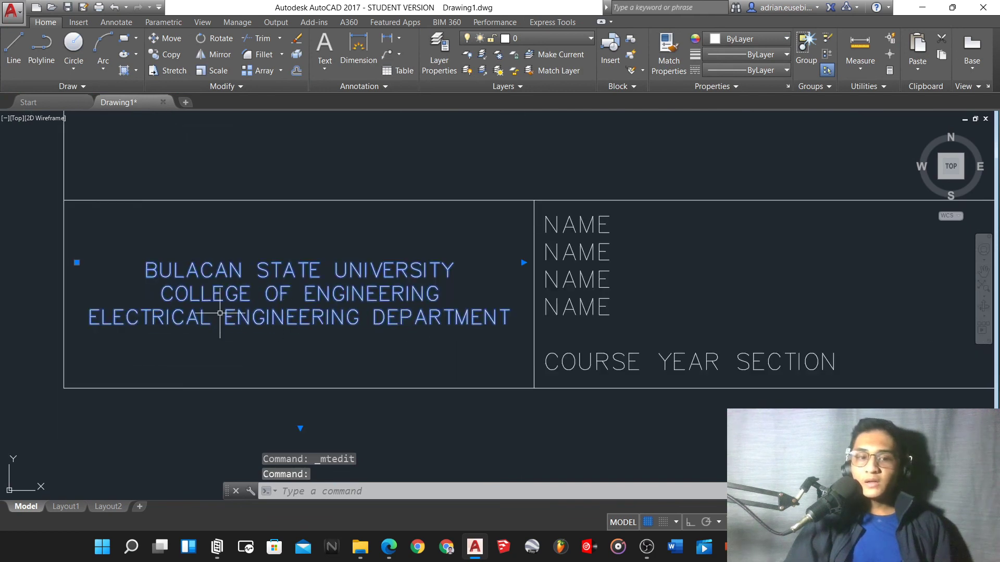
left_click(301, 384)
left_click(241, 317)
left_click(324, 339)
left_click(272, 296)
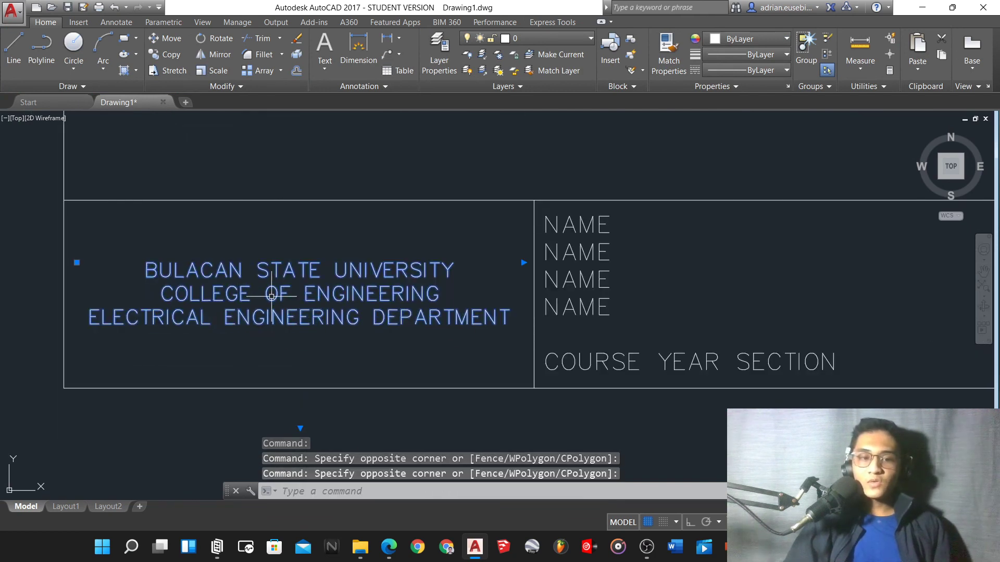
scroll(271, 296, "down", 5)
scroll(276, 312, "up", 5)
left_click(388, 352)
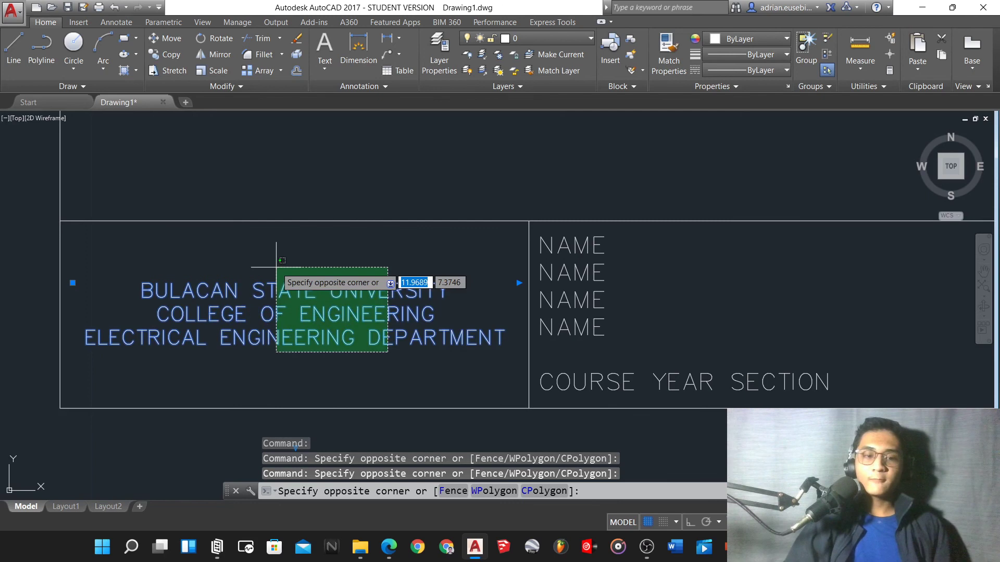
left_click(277, 268)
scroll(260, 312, "down", 5)
scroll(271, 328, "up", 4)
Add the names, TWO STOREY RESIDENTIAL HOUSE, drawing list, DATE and SCORE: text to the selection.
left_click(383, 294)
scroll(272, 346, "down", 4)
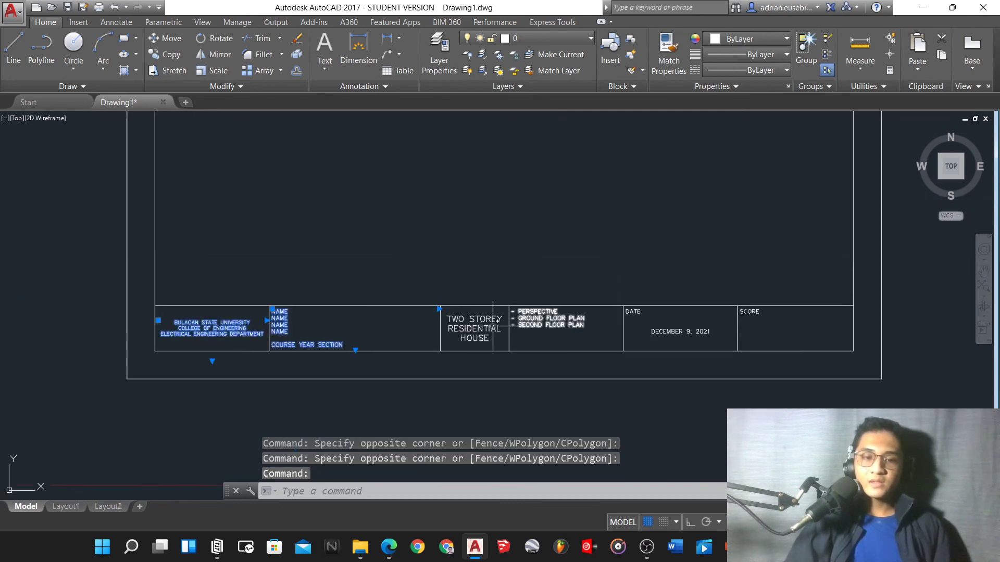
left_click(493, 322)
left_click(550, 335)
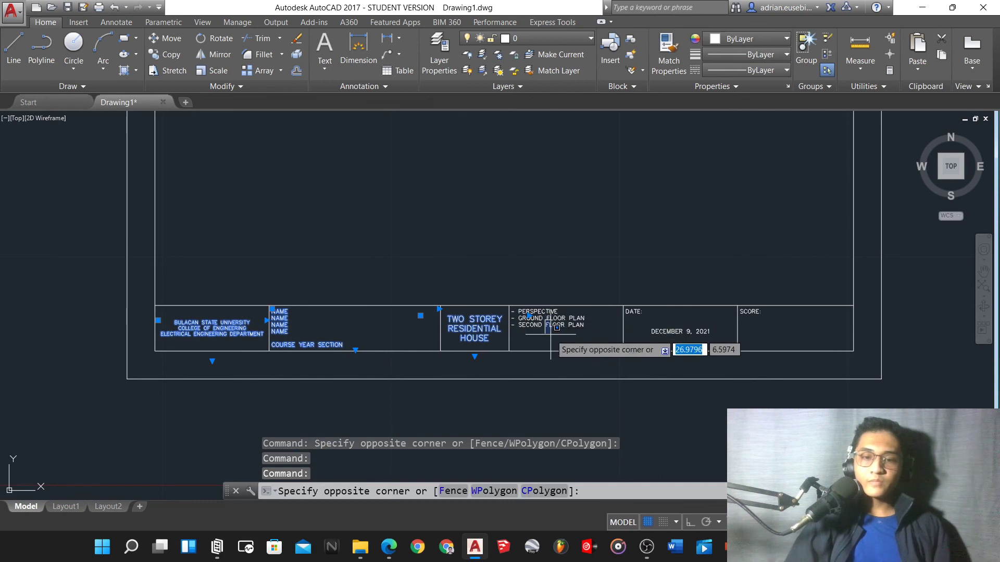
left_click(535, 323)
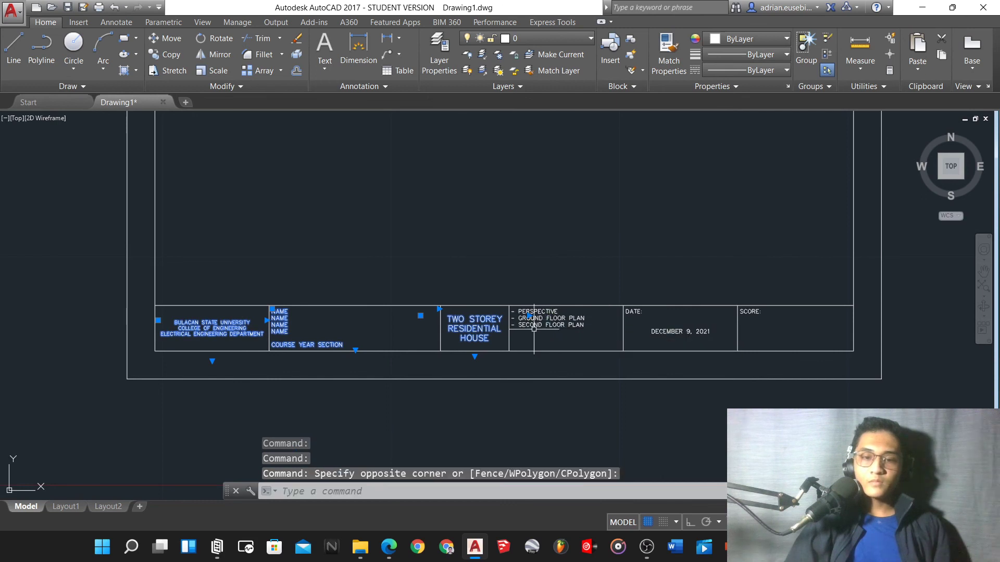
left_click(655, 327)
left_click(749, 312)
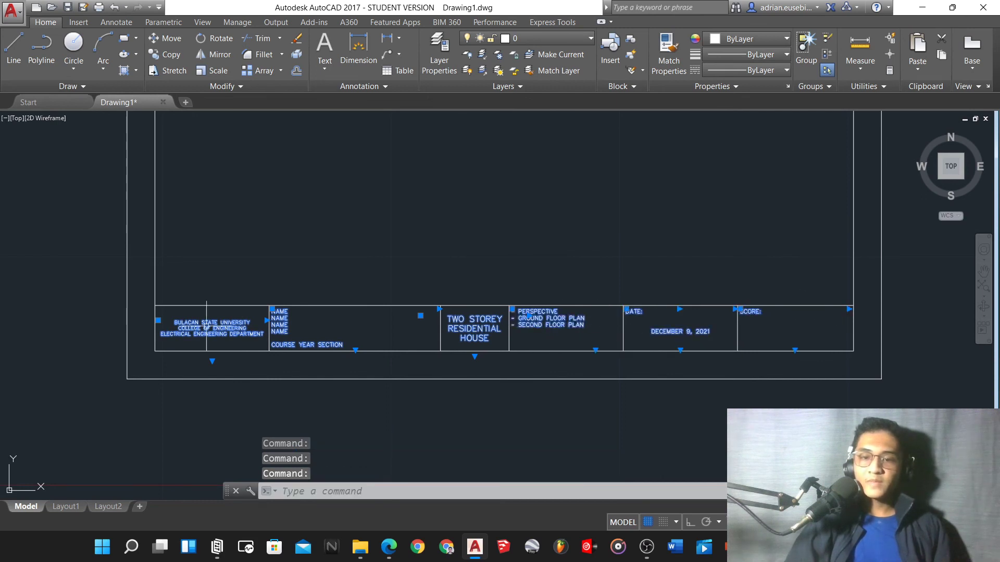
scroll(207, 326, "down", 4)
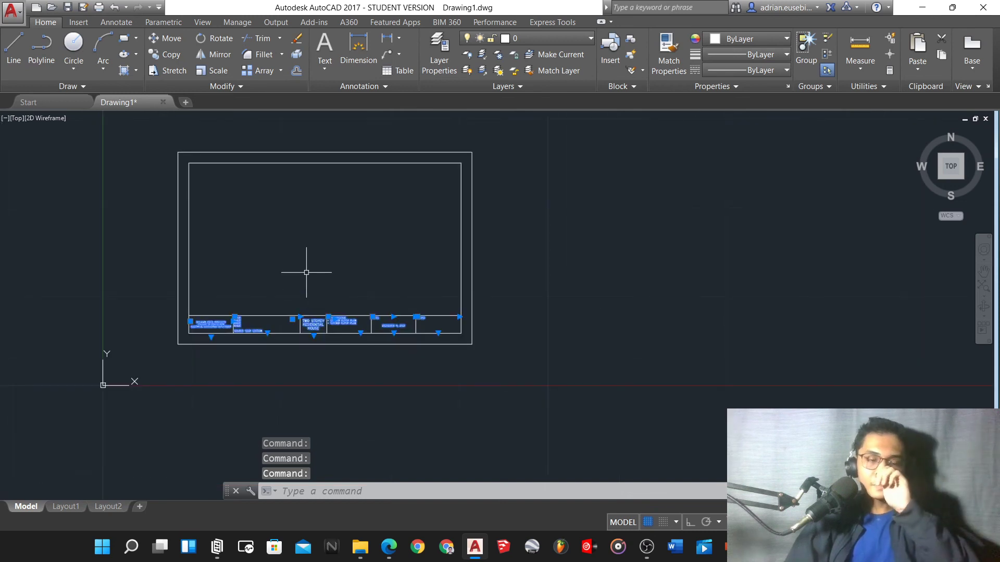
scroll(250, 216, "up", 4)
scroll(276, 224, "down", 4)
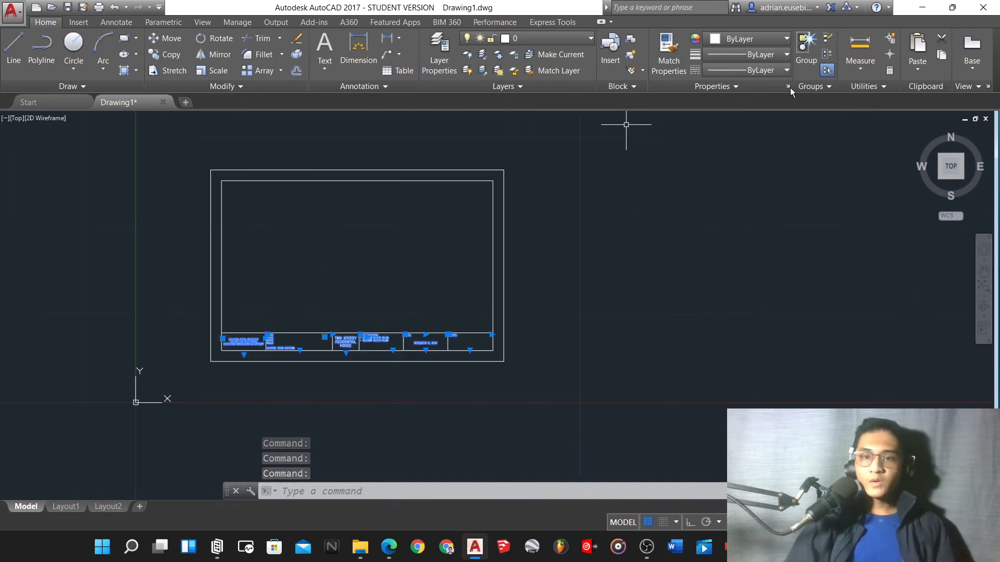
Set the selected title-block text to 0.05 mm lineweight, then clear the selection.
left_click(778, 57)
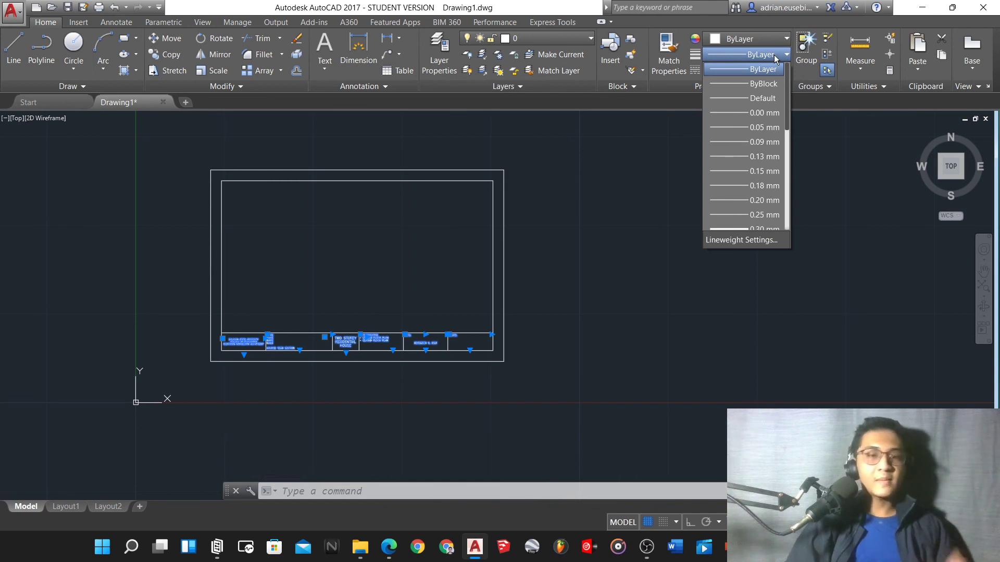
scroll(415, 356, "up", 4)
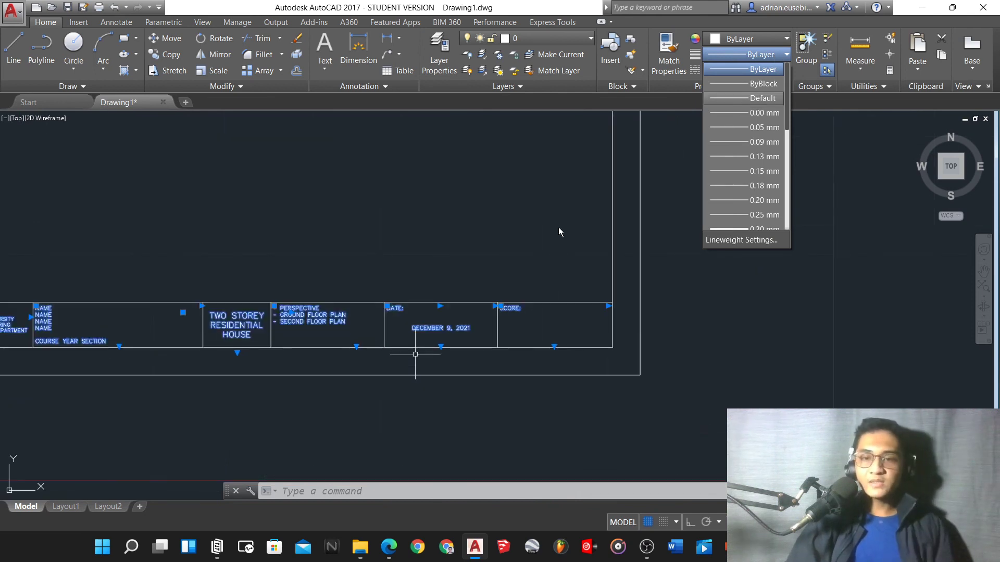
left_click(742, 129)
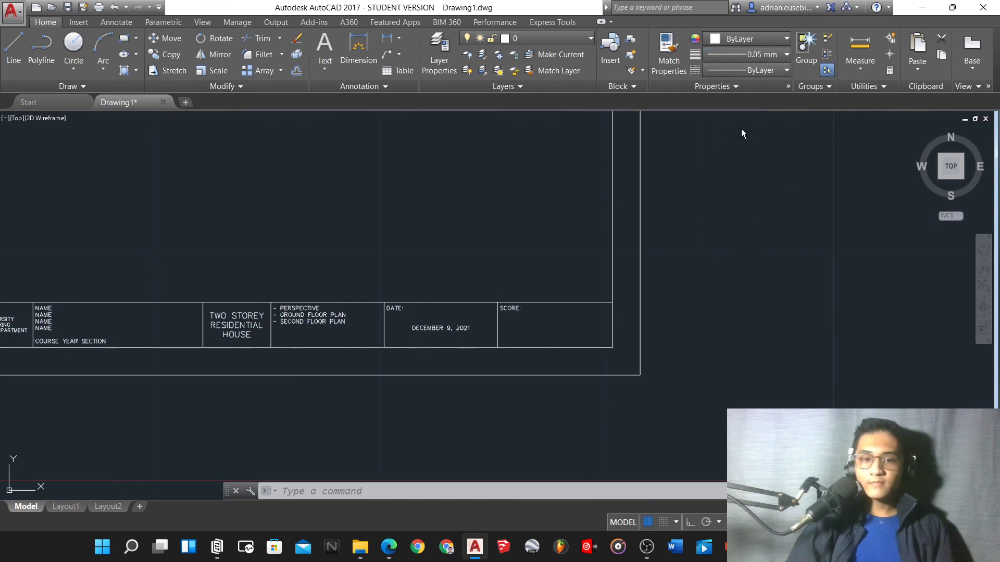
scroll(668, 296, "down", 2)
scroll(604, 341, "down", 2)
scroll(503, 259, "up", 2)
key("Escape")
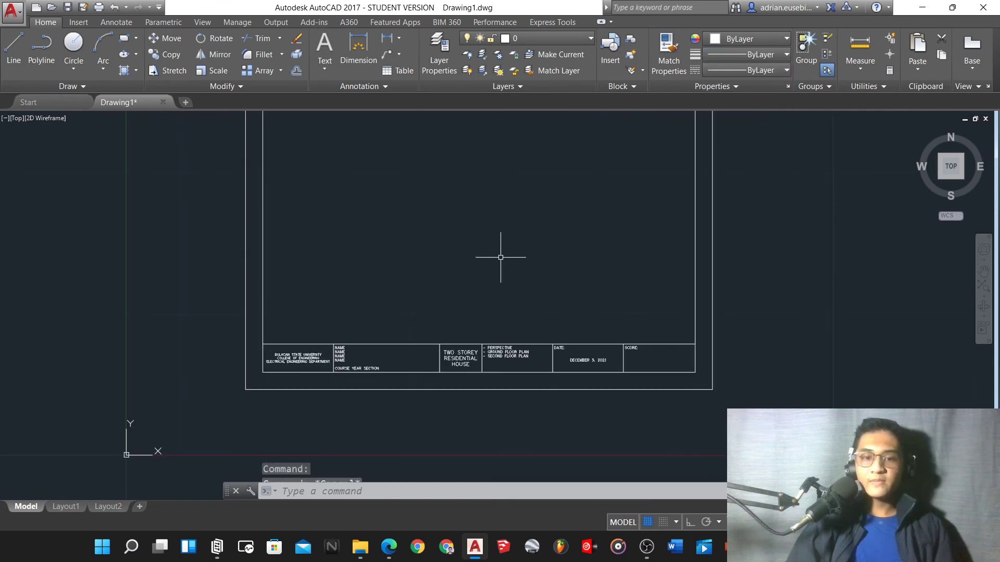
scroll(432, 365, "down", 2)
scroll(428, 309, "up", 2)
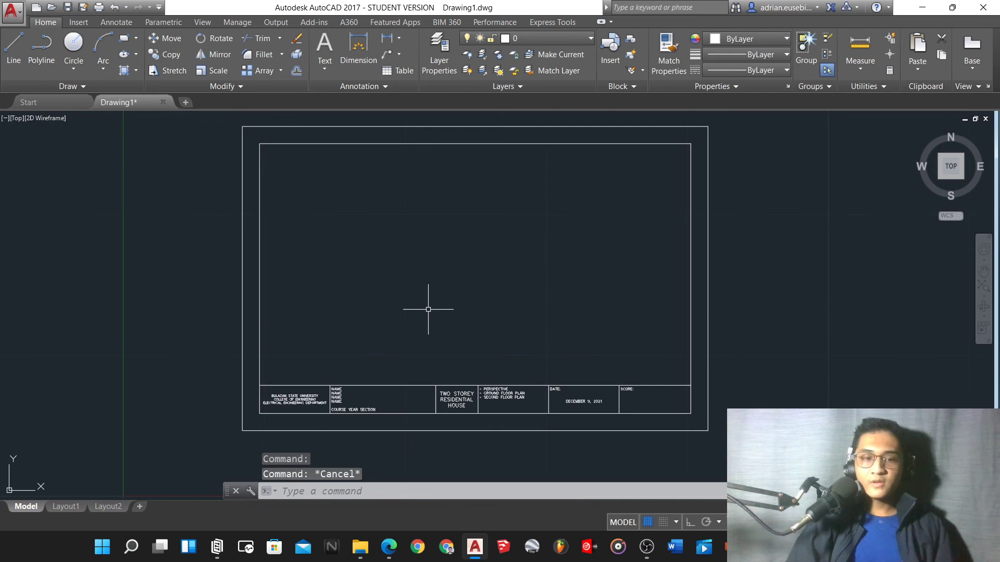
left_click(199, 454)
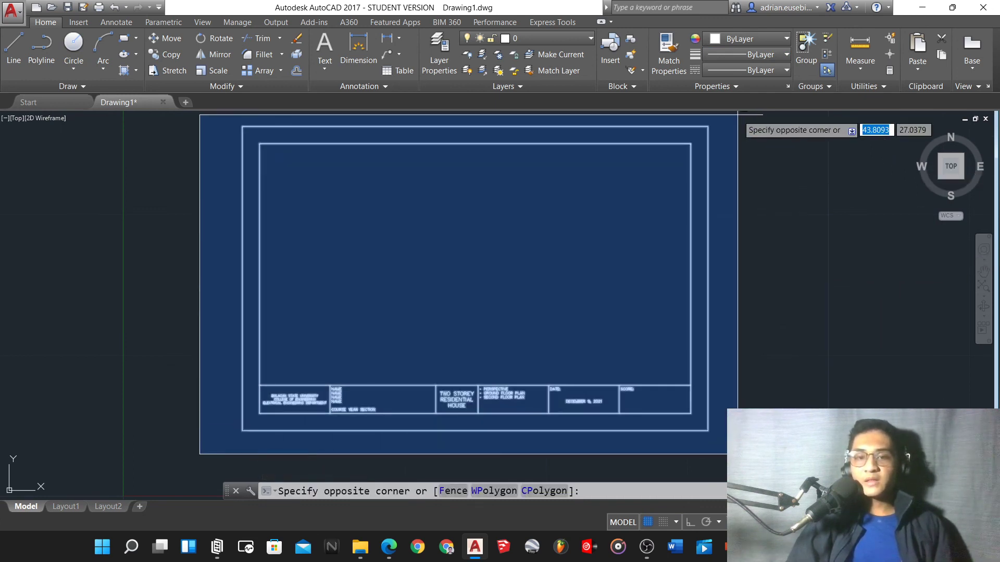
left_click(738, 114)
key("Escape")
key("Escape")
key("Escape")
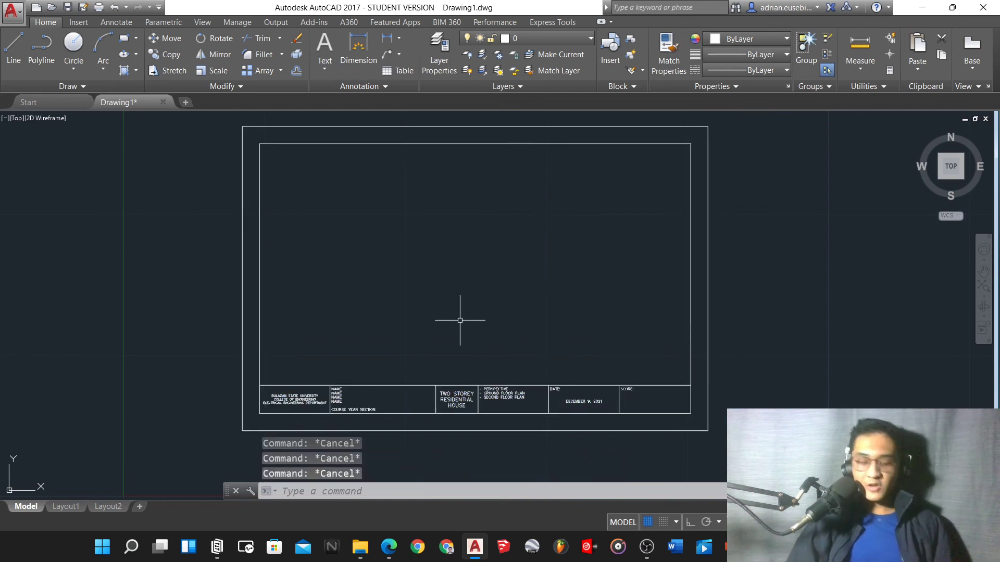